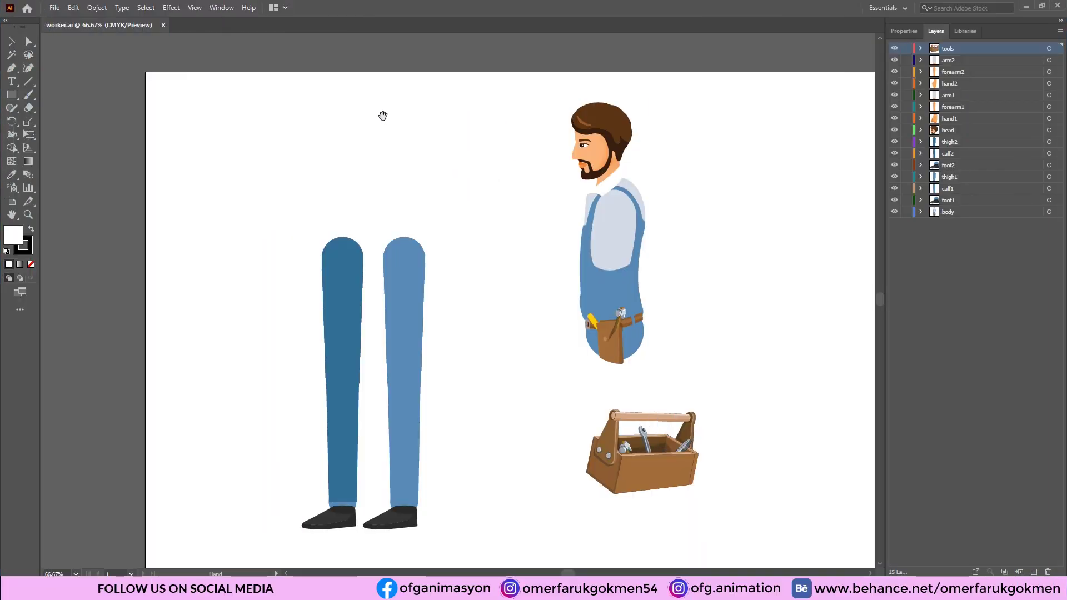
Step: Hide every layer except foot1 to examine the foot artwork on its own
{"action": "scroll", "coordinate": [450, 143], "scroll_direction": "right", "scroll_amount": 4}
{"action": "scroll", "coordinate": [450, 143], "scroll_direction": "down", "scroll_amount": 2}
{"action": "left_click_drag", "start_coordinate": [416, 134], "coordinate": [415, 148]}
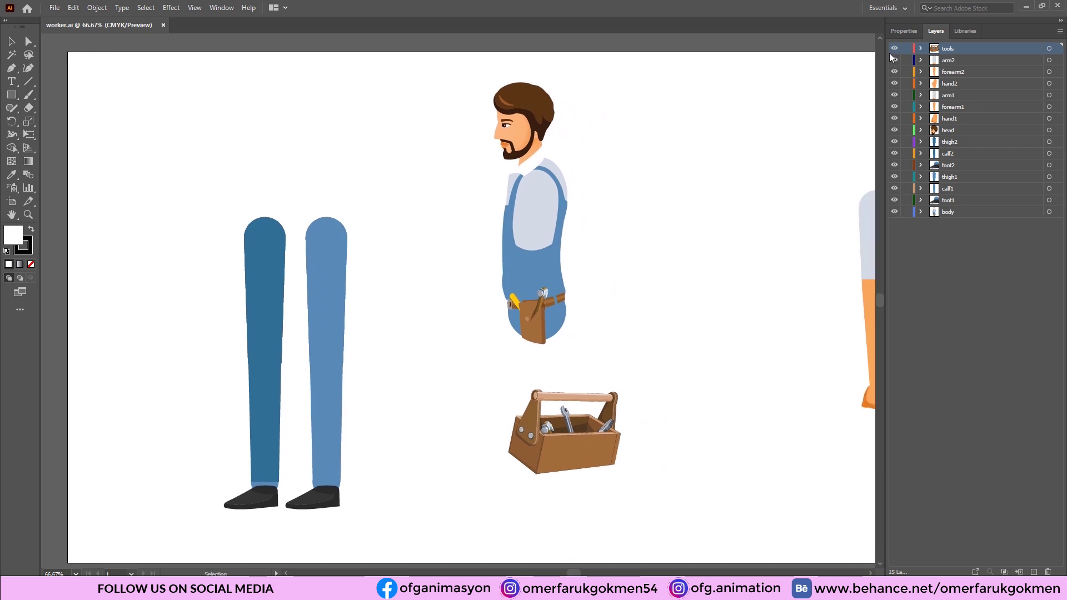
{"action": "left_click", "coordinate": [894, 201]}
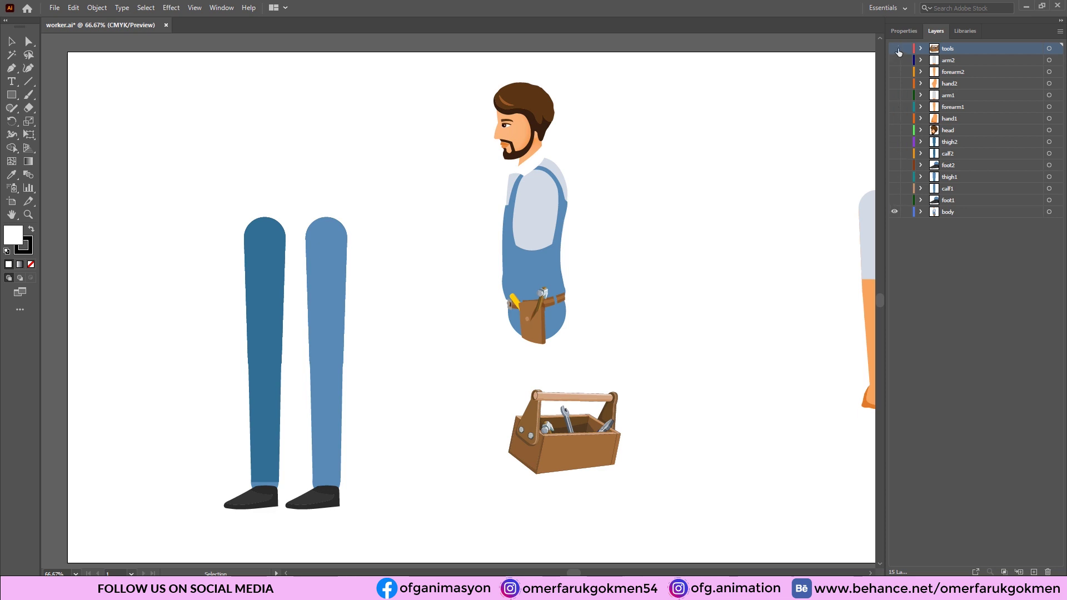
{"action": "left_click", "coordinate": [895, 200]}
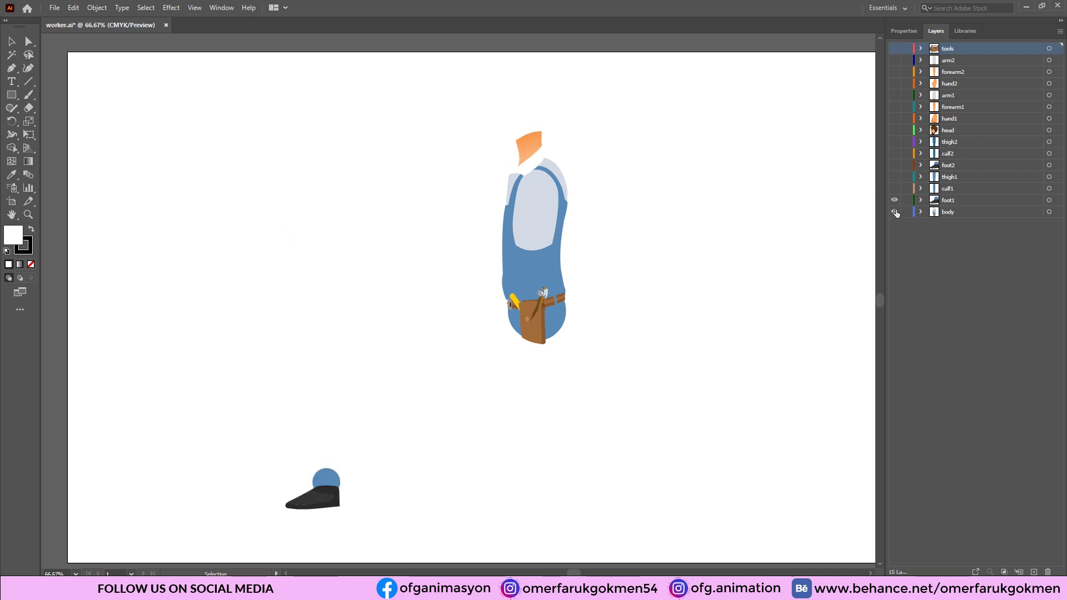
{"action": "left_click", "coordinate": [895, 211]}
Step: Show the calf1 and thigh1 layers, and hide calf1 and foot1 to examine the thigh alone
{"action": "left_click", "coordinate": [895, 188]}
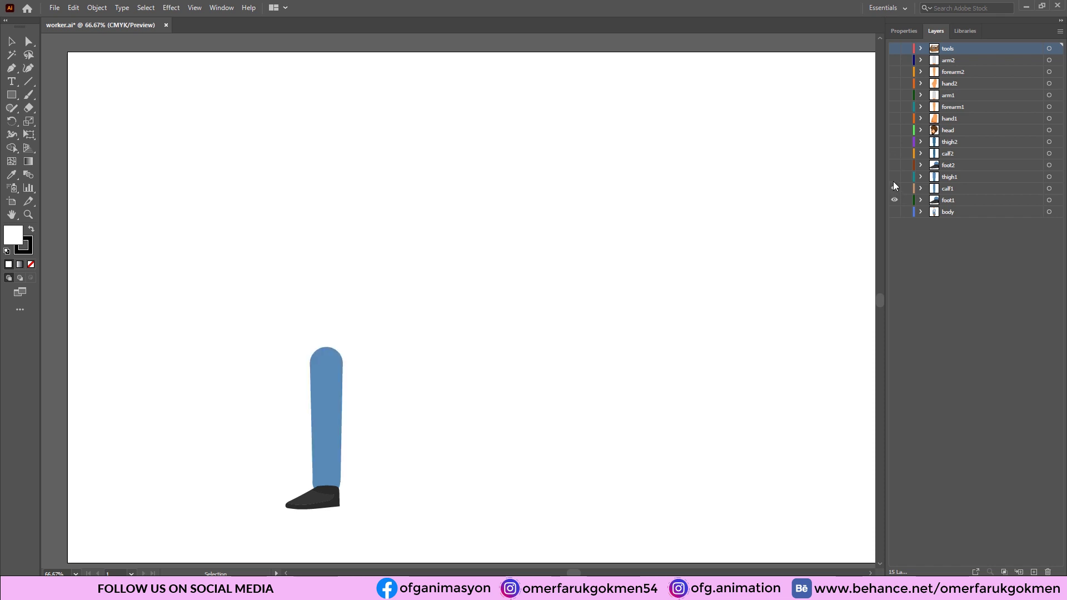
{"action": "left_click", "coordinate": [894, 176]}
{"action": "left_click", "coordinate": [895, 188]}
{"action": "left_click", "coordinate": [894, 200]}
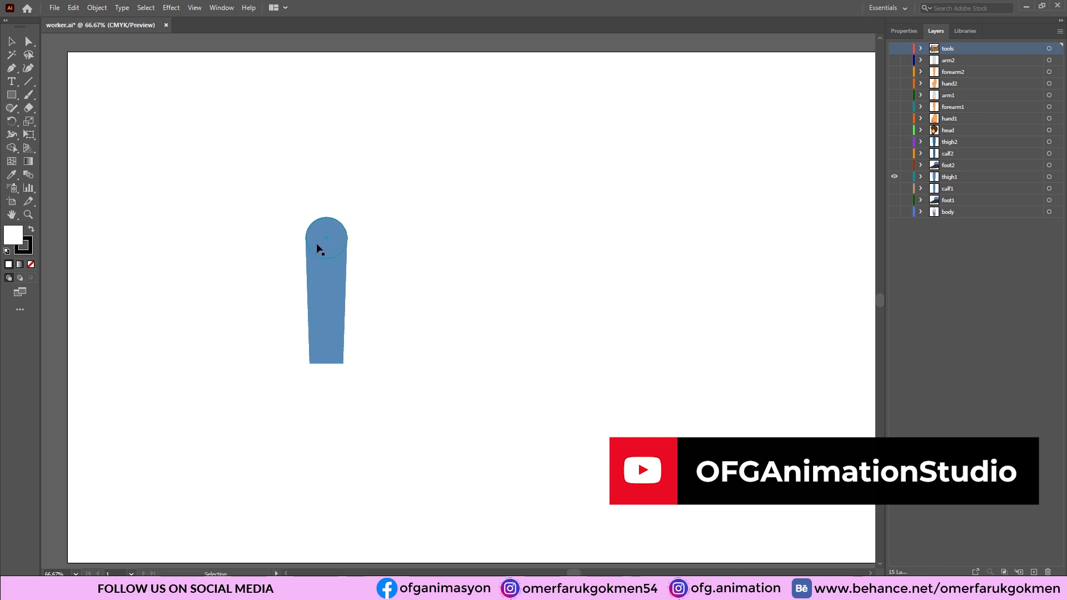
Step: Isolate the calf1 layer and select the circular knee joint shape to examine how the calf is built
{"action": "left_click", "coordinate": [894, 188]}
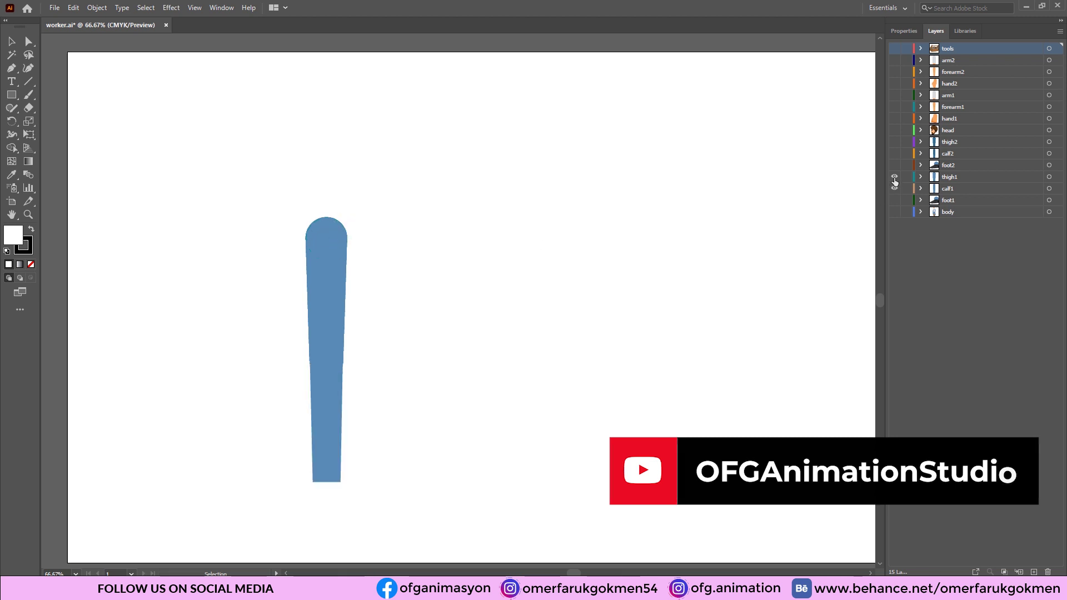
{"action": "left_click", "coordinate": [895, 177]}
{"action": "left_click", "coordinate": [978, 189]}
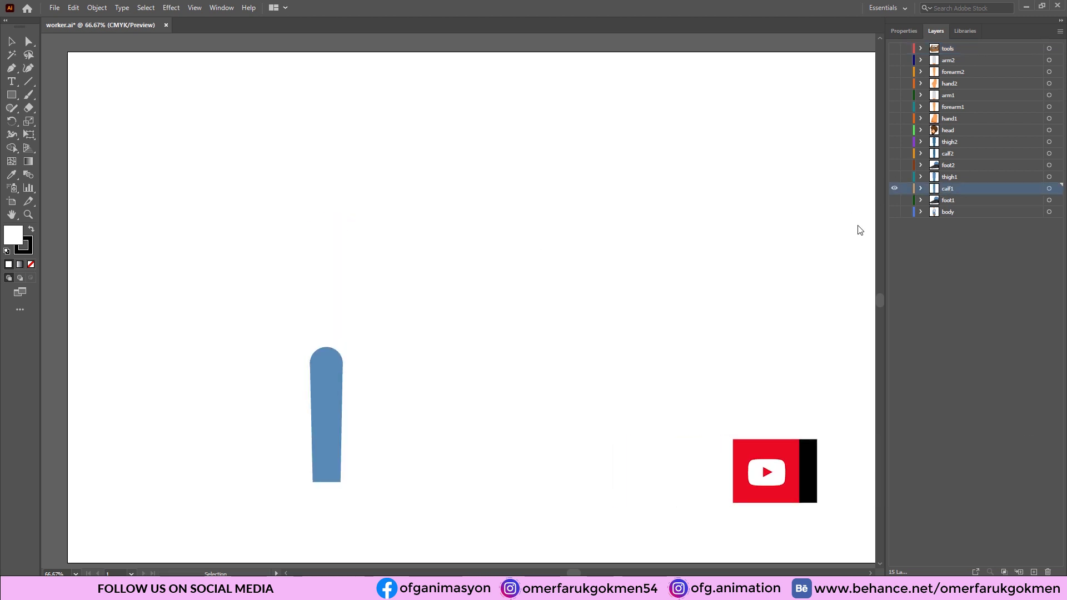
{"action": "left_click", "coordinate": [339, 363]}
{"action": "left_click", "coordinate": [328, 358]}
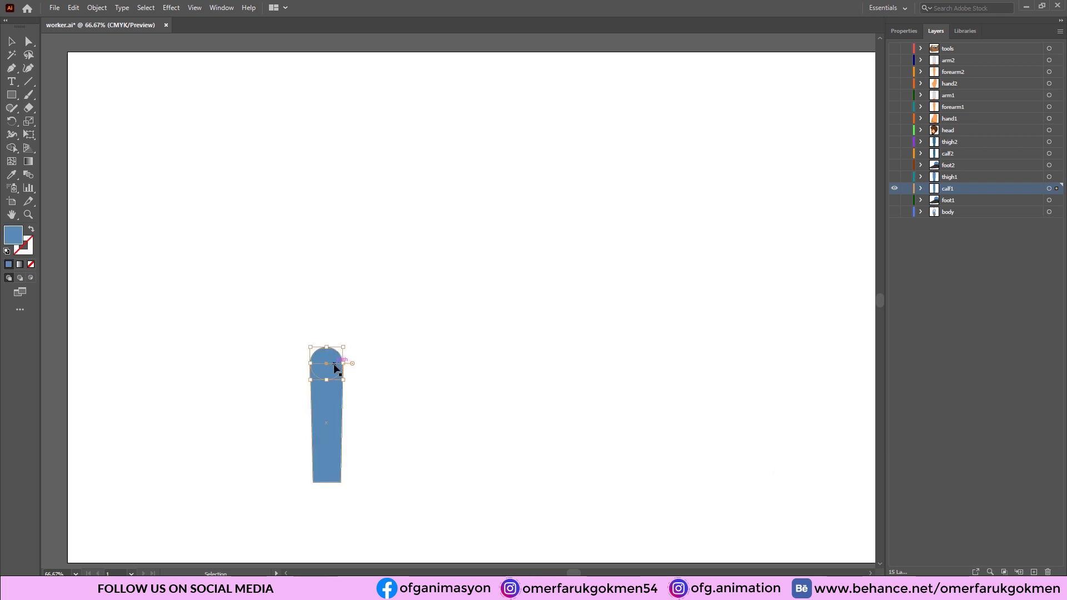
Step: Show the thigh1, foot2, calf2, thigh2 and head layers to review the legs and head
{"action": "left_click", "coordinate": [895, 176]}
{"action": "left_click", "coordinate": [895, 165]}
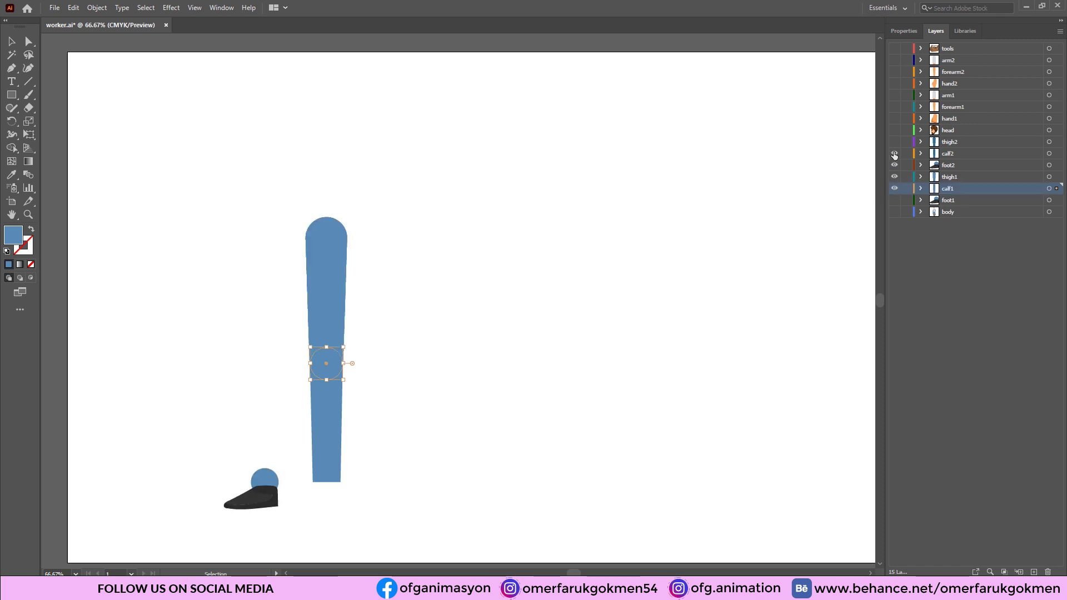
{"action": "left_click", "coordinate": [895, 153]}
{"action": "left_click", "coordinate": [895, 142]}
{"action": "left_click", "coordinate": [894, 130]}
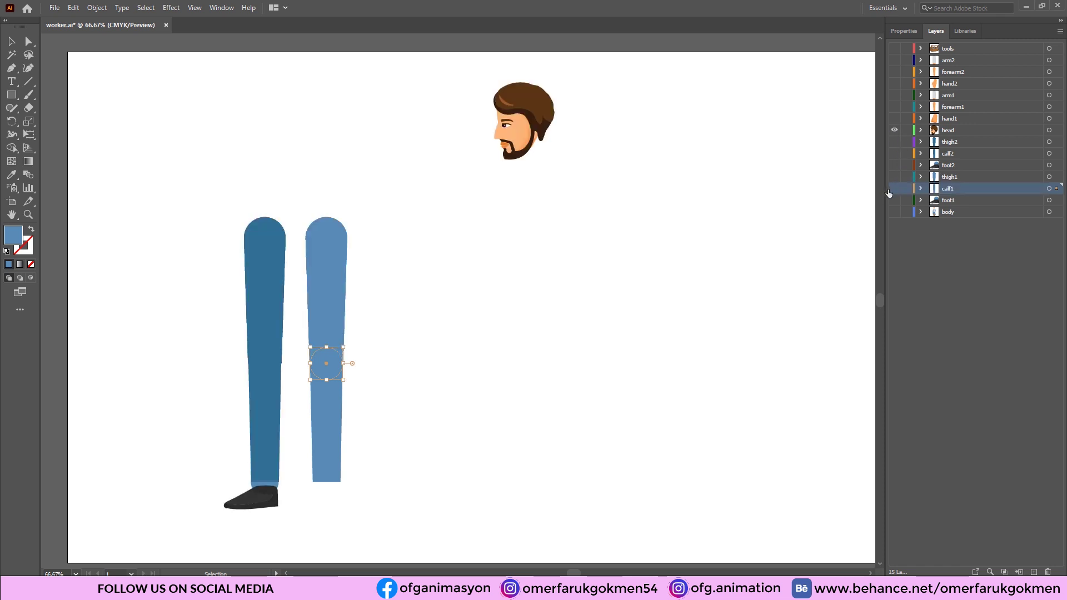
Step: Isolate the hand1, forearm1 and arm1 layers to examine the arm parts, and restore the hidden layers up to tools
{"action": "left_click", "coordinate": [894, 128], "text": "alt"}
{"action": "left_click", "coordinate": [895, 118]}
{"action": "left_click", "coordinate": [895, 106]}
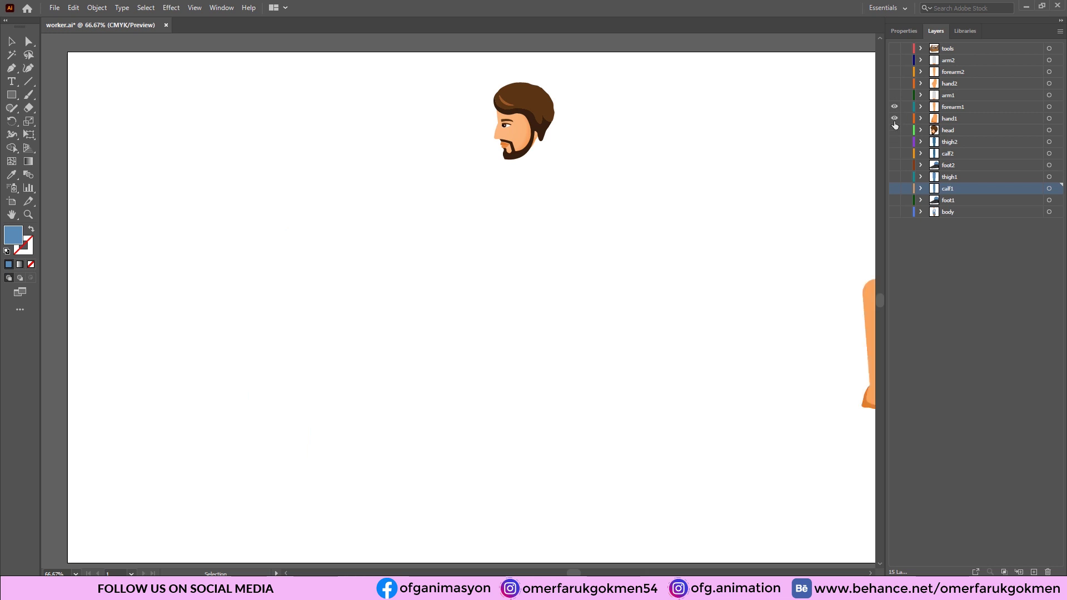
{"action": "left_click", "coordinate": [895, 130]}
{"action": "left_click", "coordinate": [895, 95]}
{"action": "left_click_drag", "start_coordinate": [789, 206], "coordinate": [735, 260]}
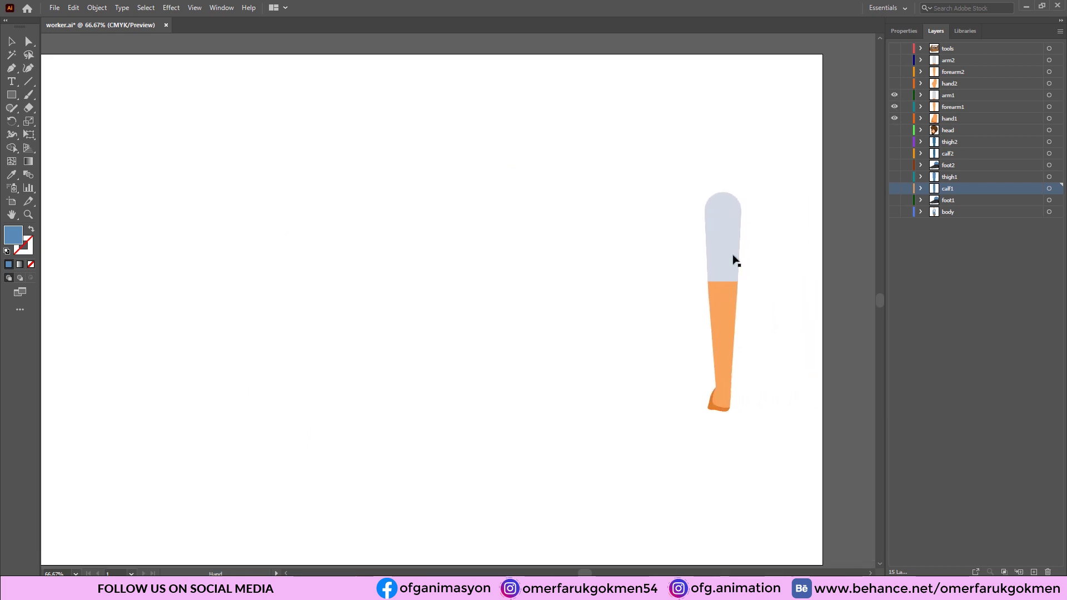
{"action": "left_click", "coordinate": [895, 48]}
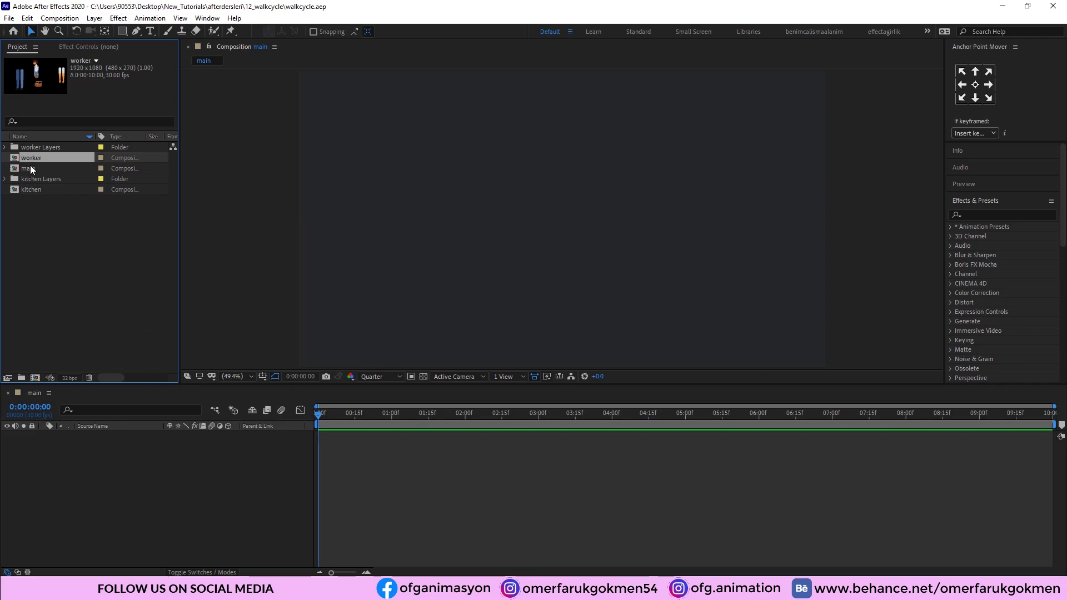
Step: Switch to After Effects, open the worker composition and set its preview resolution to Full
{"action": "left_click", "coordinate": [28, 166]}
{"action": "left_click", "coordinate": [32, 161]}
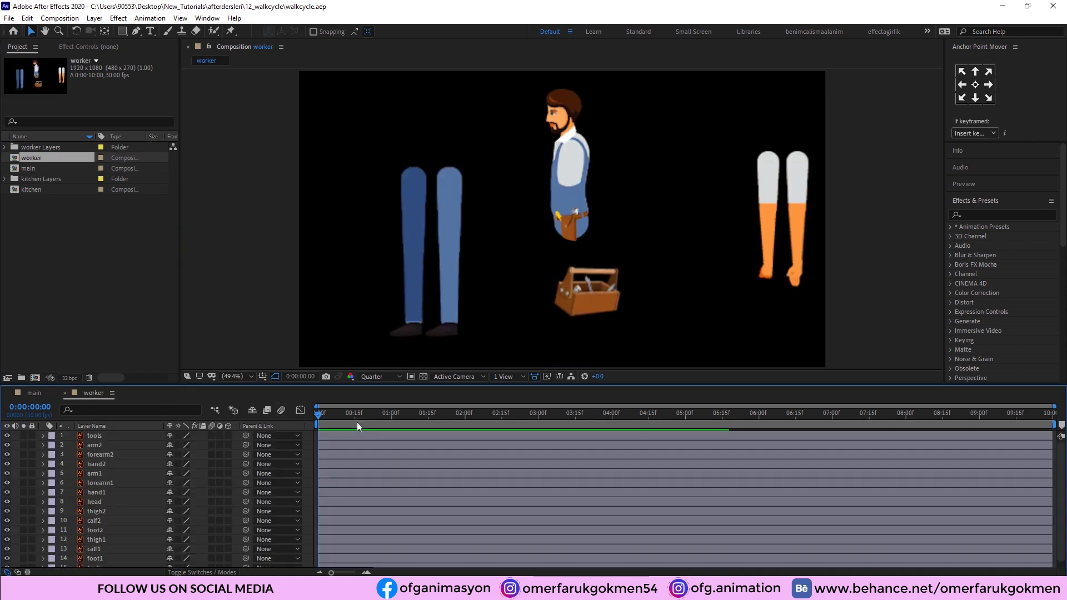
{"action": "left_click_drag", "start_coordinate": [337, 413], "coordinate": [495, 415]}
{"action": "key", "text": "Home"}
{"action": "key", "text": "ctrl+j"}
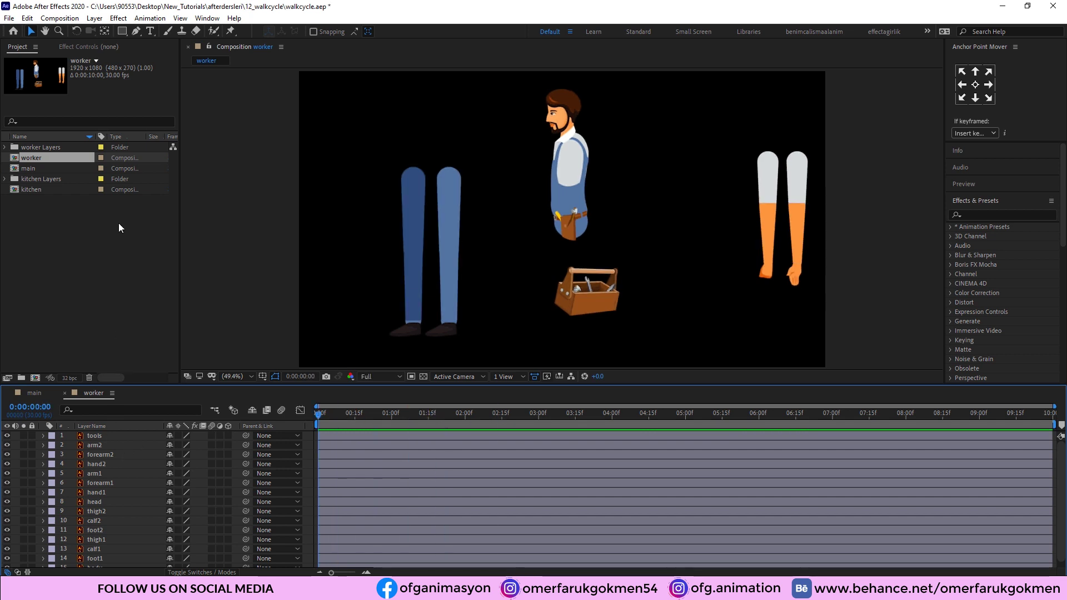
Step: Open the Duik Bassel.2 script and go to its rigging Structures tools
{"action": "left_click", "coordinate": [212, 18]}
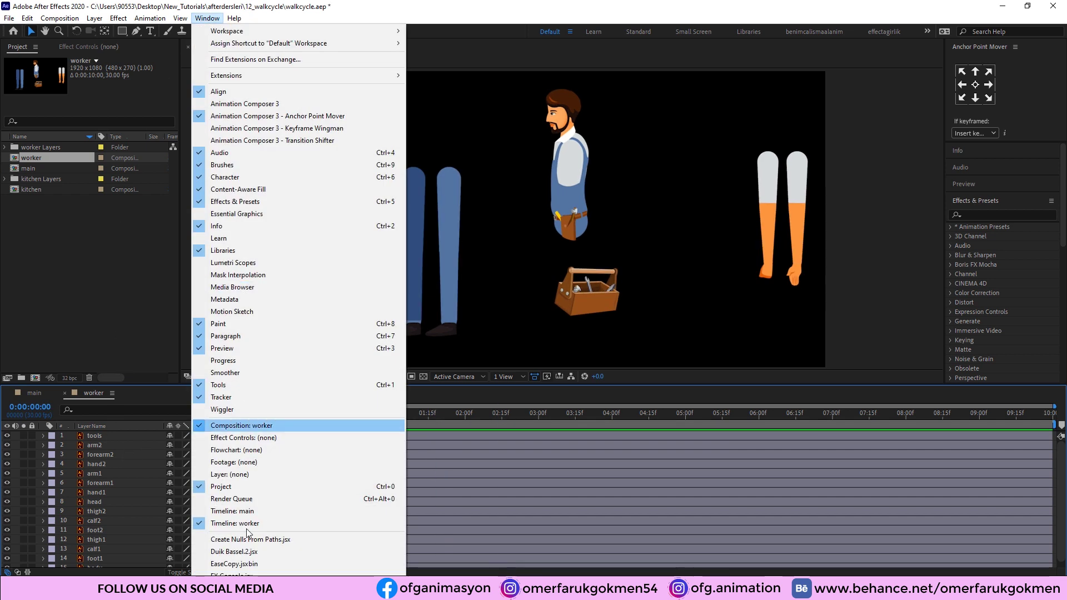
{"action": "left_click", "coordinate": [231, 553]}
{"action": "left_click_drag", "start_coordinate": [906, 270], "coordinate": [900, 161]}
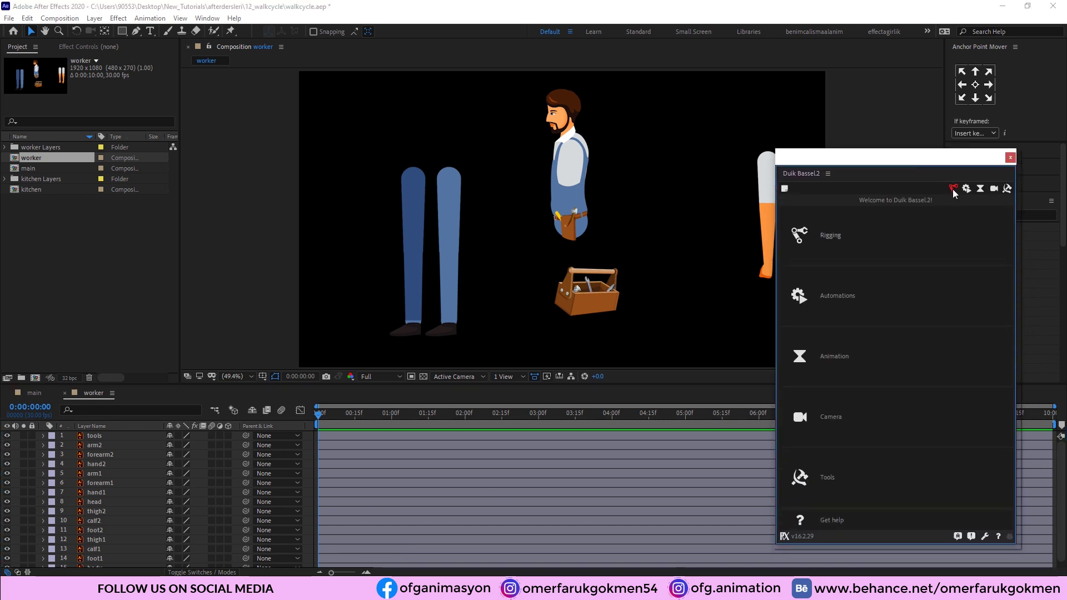
{"action": "left_click", "coordinate": [911, 233]}
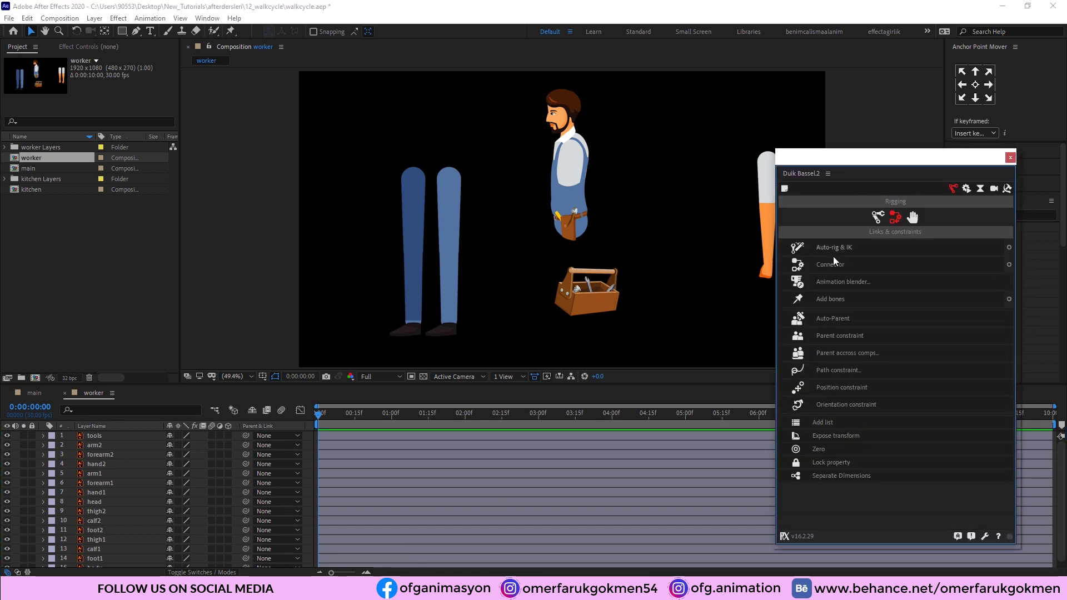
{"action": "left_click", "coordinate": [878, 217]}
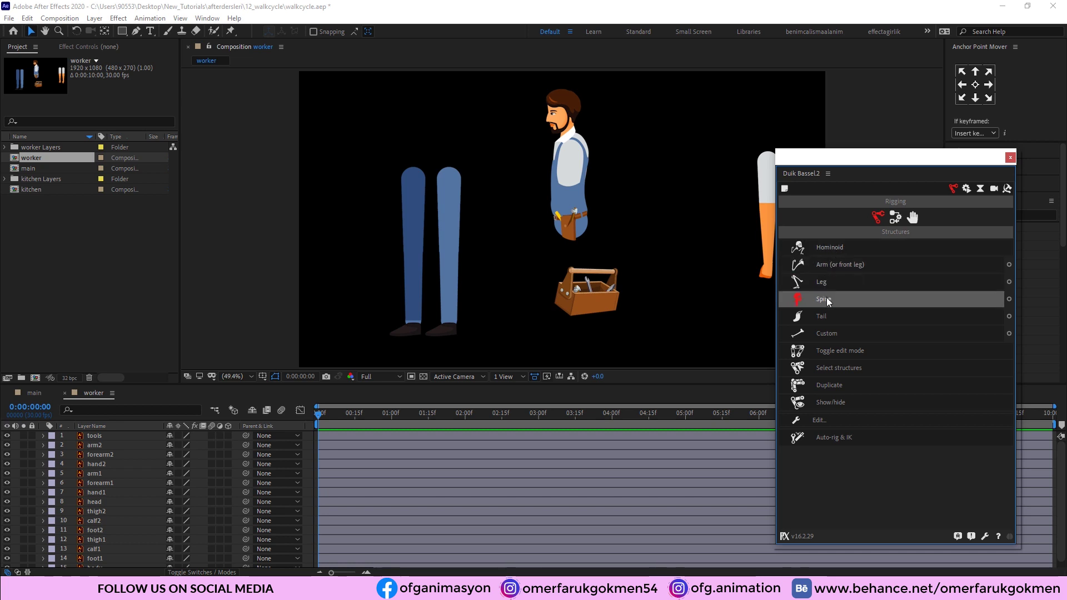
Step: Create a Hominoid structure for the worker, set the preview resolution to Third and enlarge the timeline area
{"action": "left_click", "coordinate": [838, 250]}
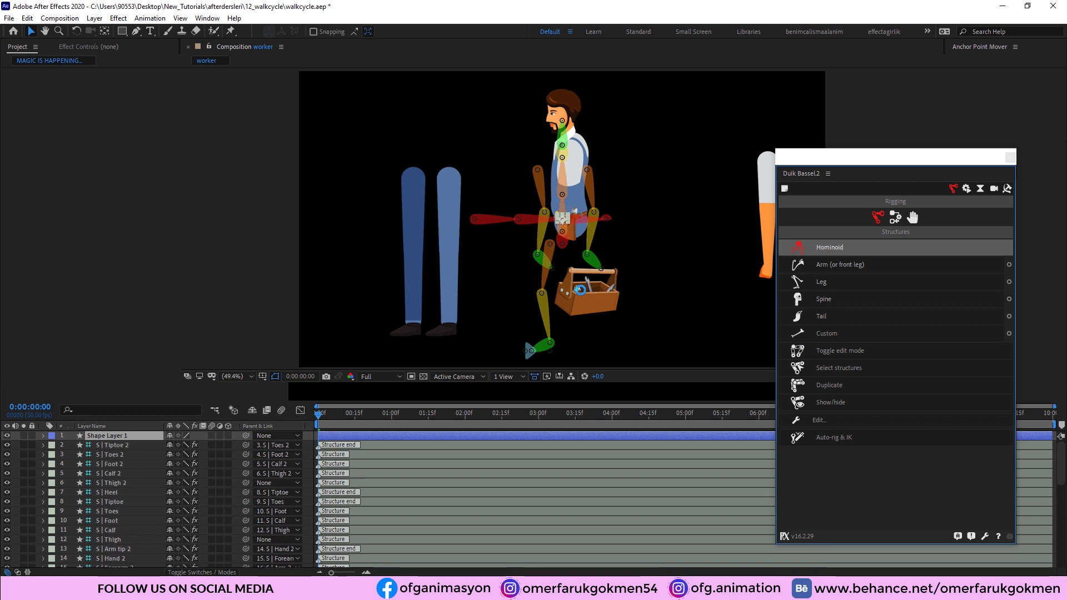
{"action": "left_click", "coordinate": [366, 378]}
{"action": "left_click", "coordinate": [371, 428]}
{"action": "left_click_drag", "start_coordinate": [149, 388], "coordinate": [150, 315]}
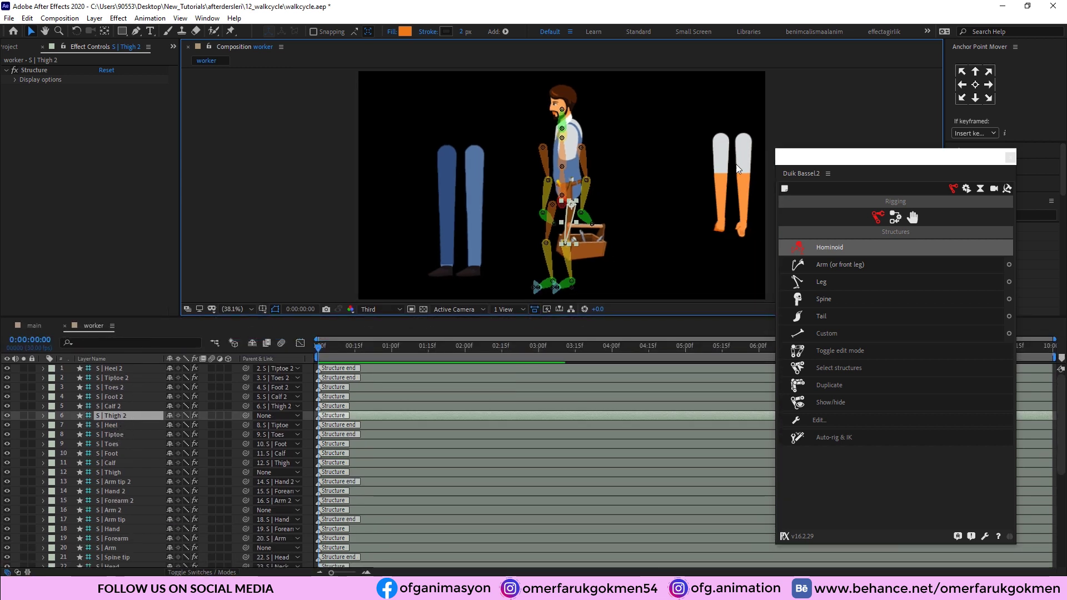
Step: Select the S | Arm, Forearm, Hand and Arm tip structure layers and move them directly above the arm1 layer
{"action": "left_click", "coordinate": [117, 474]}
{"action": "left_click", "coordinate": [116, 548]}
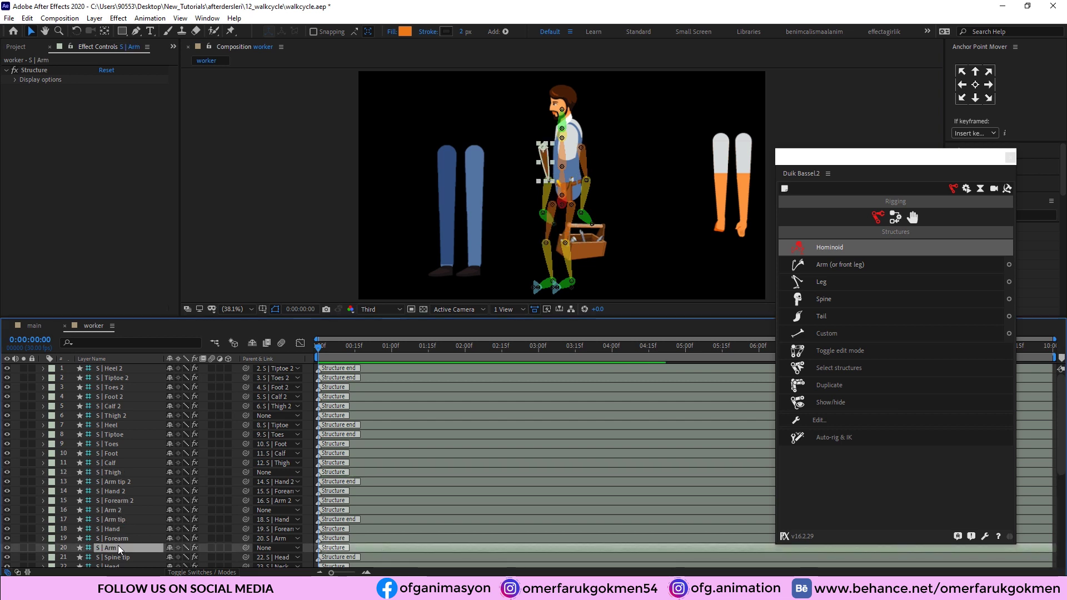
{"action": "left_click", "coordinate": [119, 539], "text": "ctrl"}
{"action": "left_click", "coordinate": [118, 529], "text": "ctrl"}
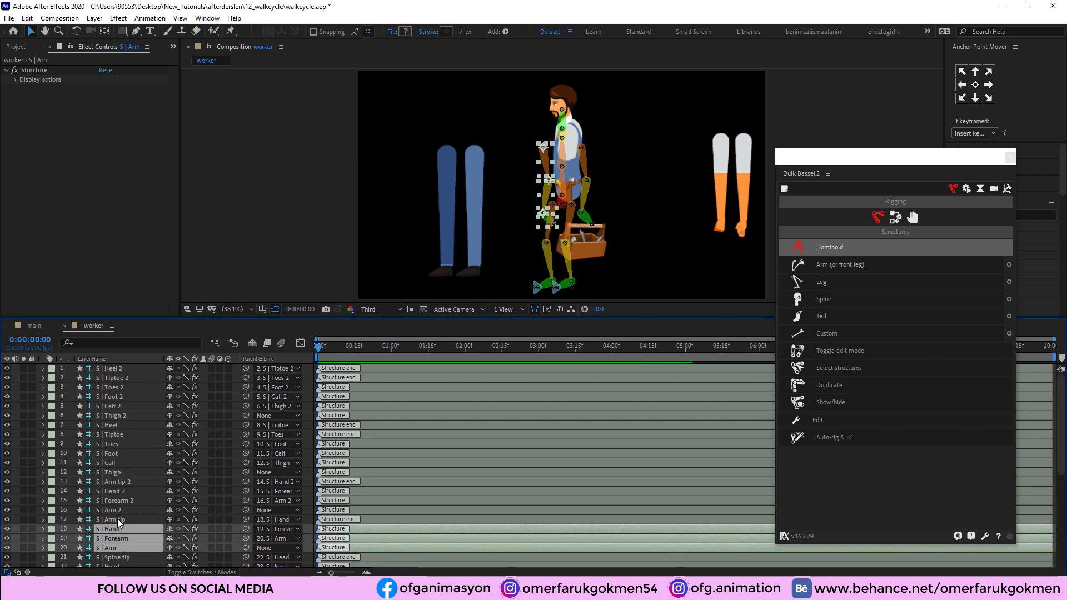
{"action": "left_click", "coordinate": [118, 519], "text": "ctrl"}
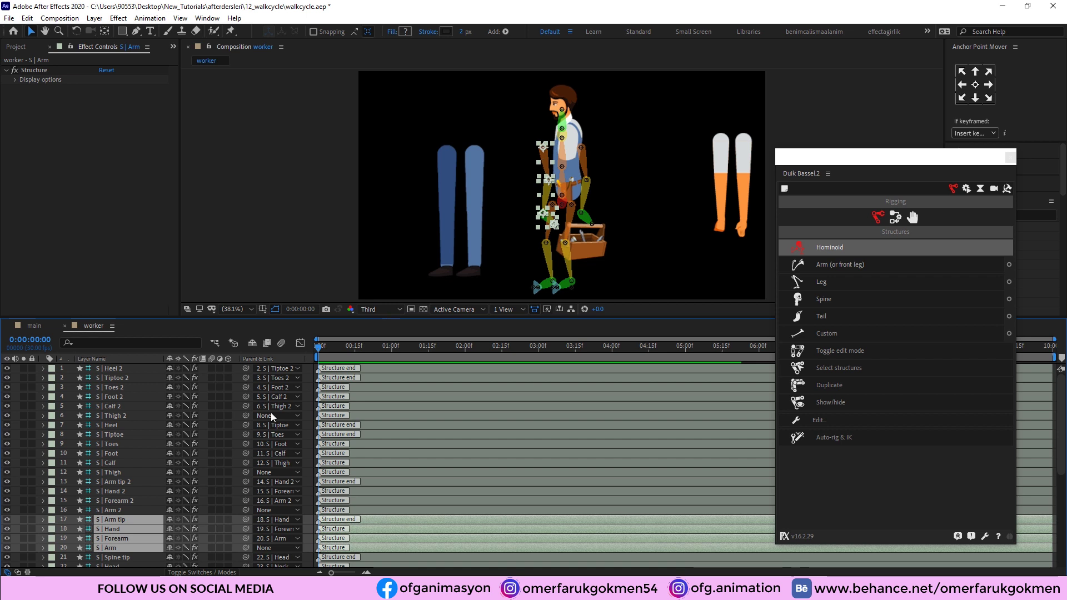
{"action": "scroll", "coordinate": [124, 515], "scroll_direction": "down", "scroll_amount": 2}
{"action": "scroll", "coordinate": [119, 508], "scroll_direction": "down", "scroll_amount": 2}
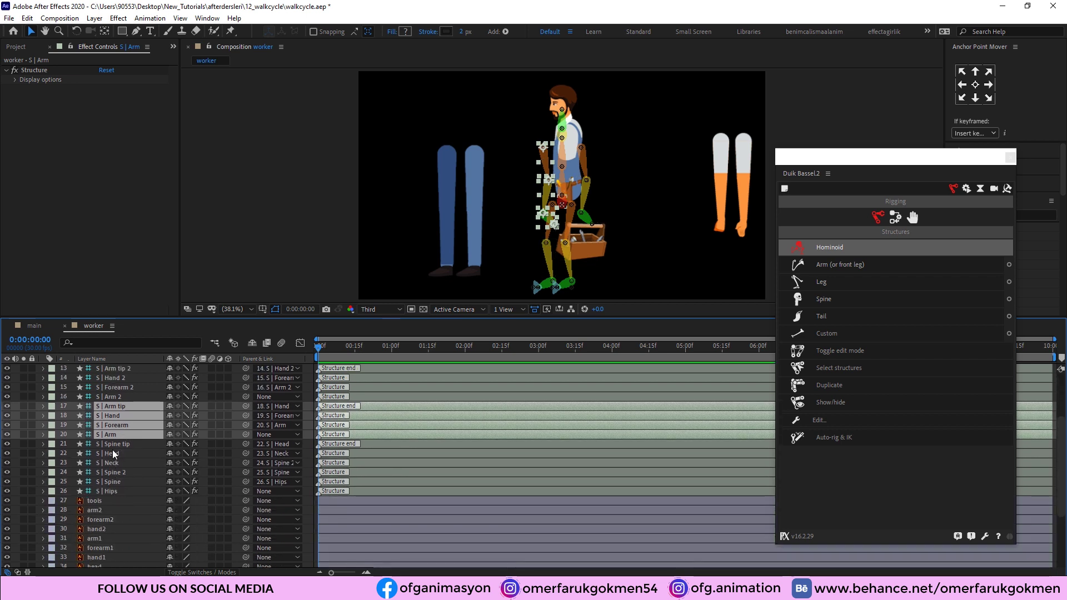
{"action": "left_click_drag", "start_coordinate": [115, 435], "coordinate": [104, 540]}
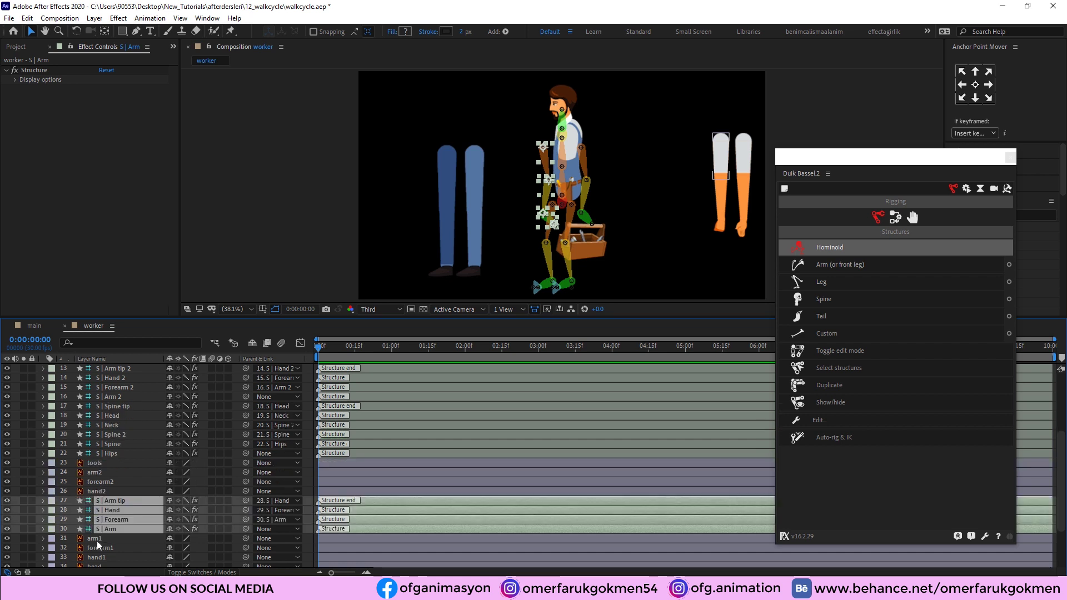
Step: Set the opacity of the arm1, forearm1 and hand1 layers to 53%
{"action": "left_click", "coordinate": [103, 558]}
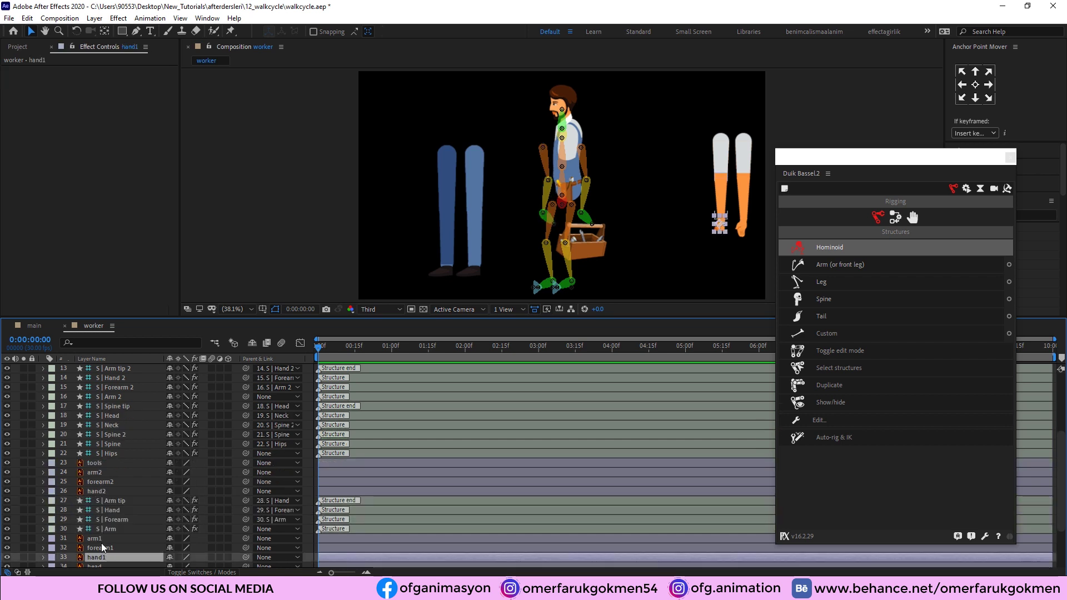
{"action": "left_click", "coordinate": [101, 539], "text": "shift"}
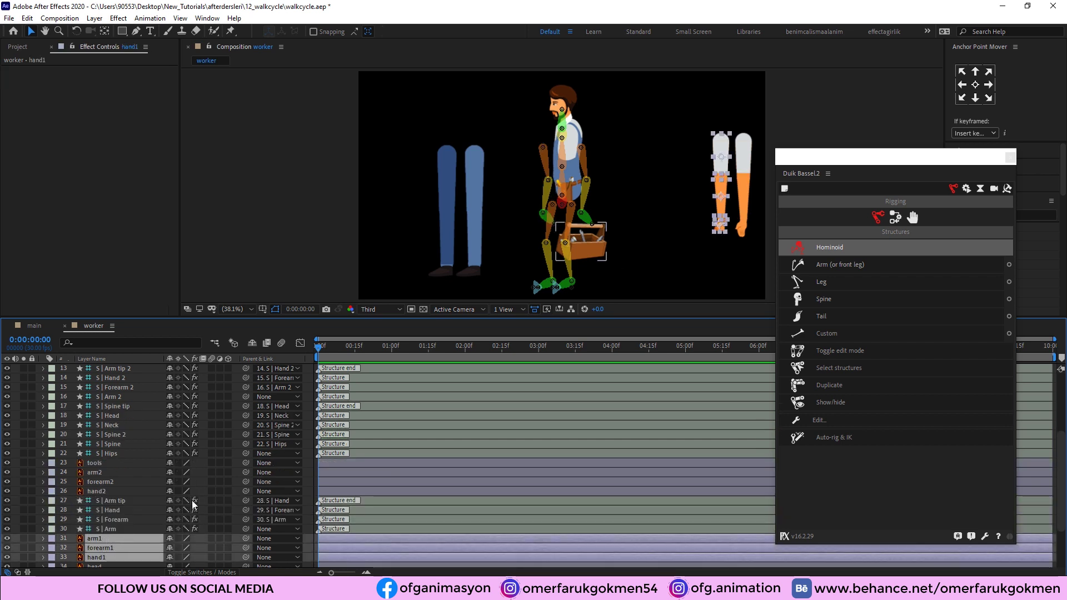
{"action": "key", "text": "t"}
{"action": "left_click_drag", "start_coordinate": [171, 524], "coordinate": [148, 524]}
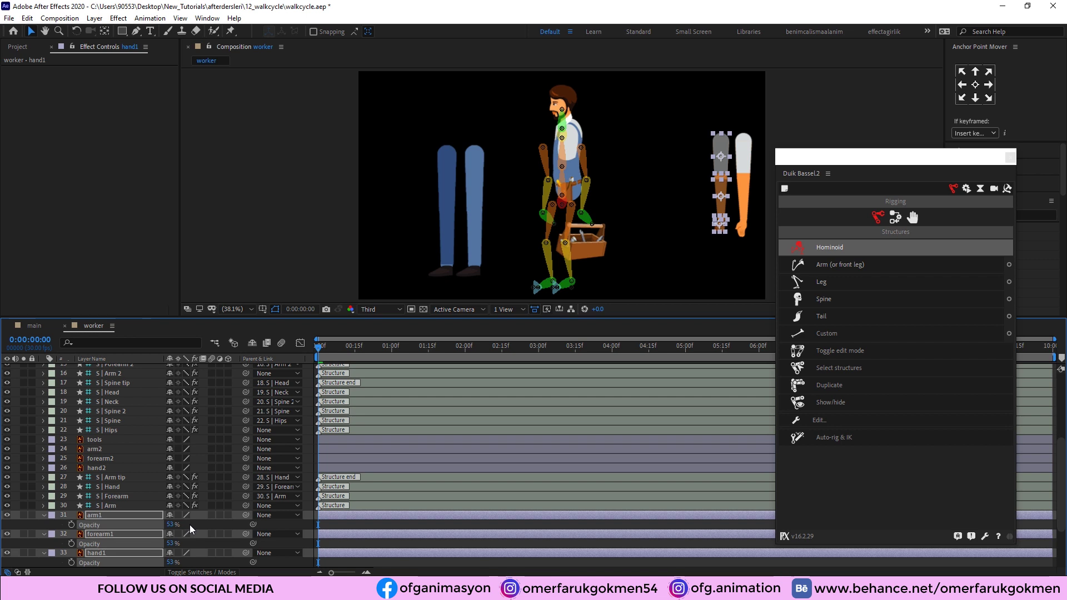
Step: Select the structures from S | Arm tip to S | Arm and move them onto the semi-transparent arm artwork
{"action": "left_click", "coordinate": [699, 144]}
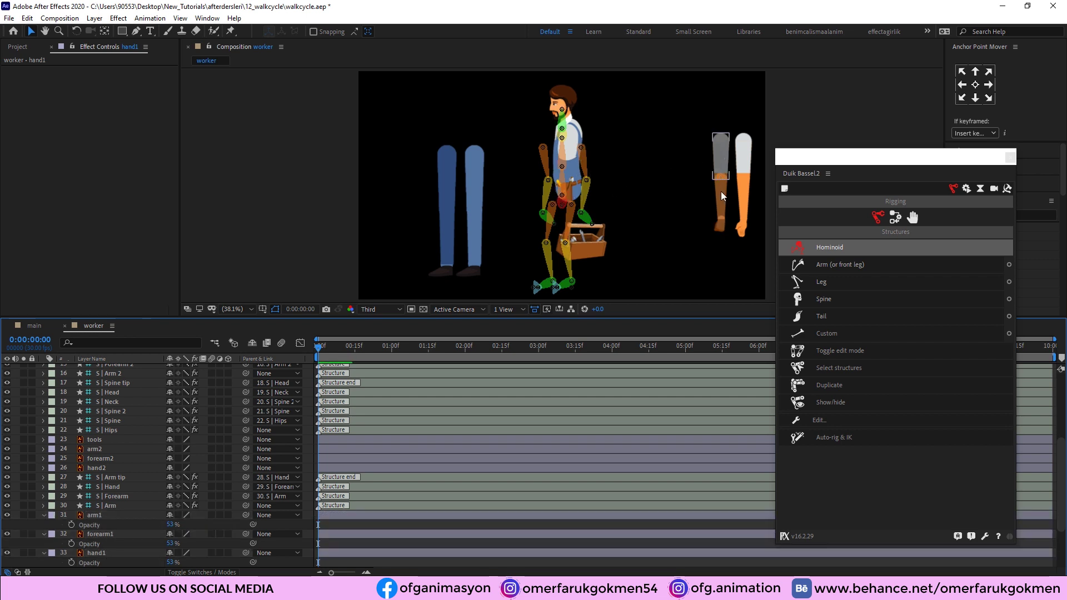
{"action": "left_click", "coordinate": [111, 478]}
{"action": "left_click", "coordinate": [114, 505], "text": "shift"}
{"action": "key", "text": "v"}
{"action": "mouse_move", "coordinate": [545, 153]}
{"action": "left_mouse_down"}
{"action": "mouse_move", "coordinate": [699, 158]}
{"action": "mouse_move", "coordinate": [725, 145]}
{"action": "left_mouse_up"}
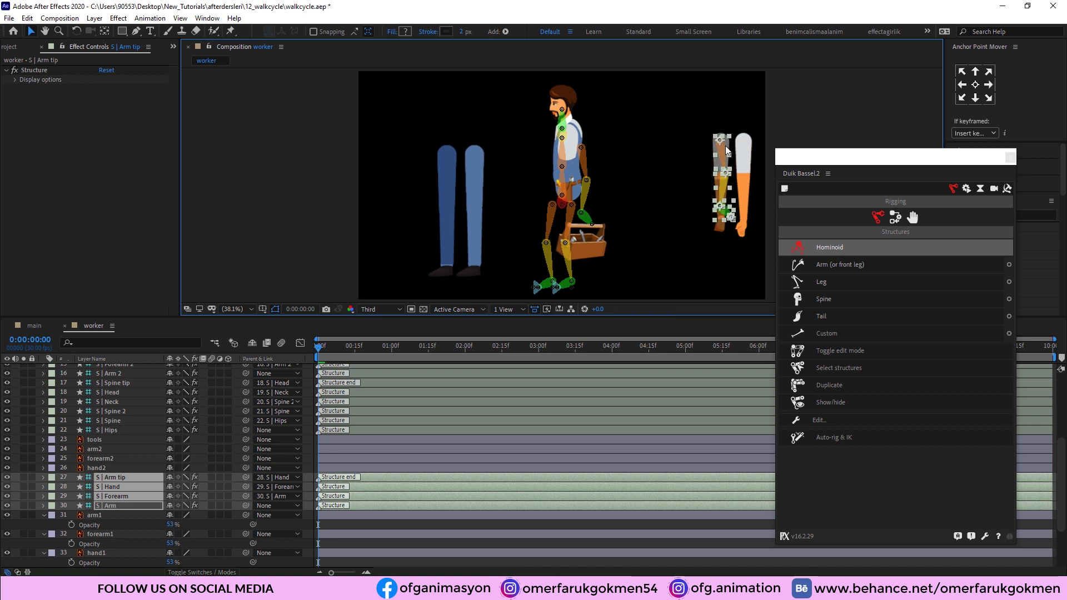
Step: Align the S | Arm structure's joint with the center of the rounded shoulder of the semi-transparent arm
{"action": "key", "text": "z"}
{"action": "left_click", "coordinate": [728, 150]}
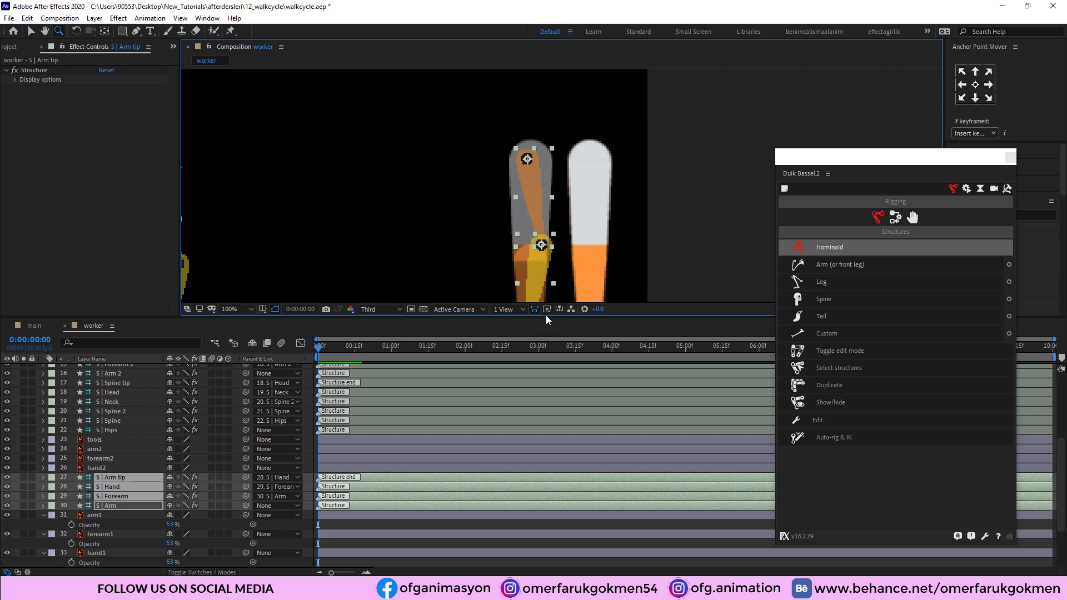
{"action": "left_click_drag", "start_coordinate": [541, 318], "coordinate": [520, 425]}
{"action": "key", "text": "F2"}
{"action": "key", "text": "v"}
{"action": "left_click", "coordinate": [528, 211]}
{"action": "left_click_drag", "start_coordinate": [528, 212], "coordinate": [532, 211]}
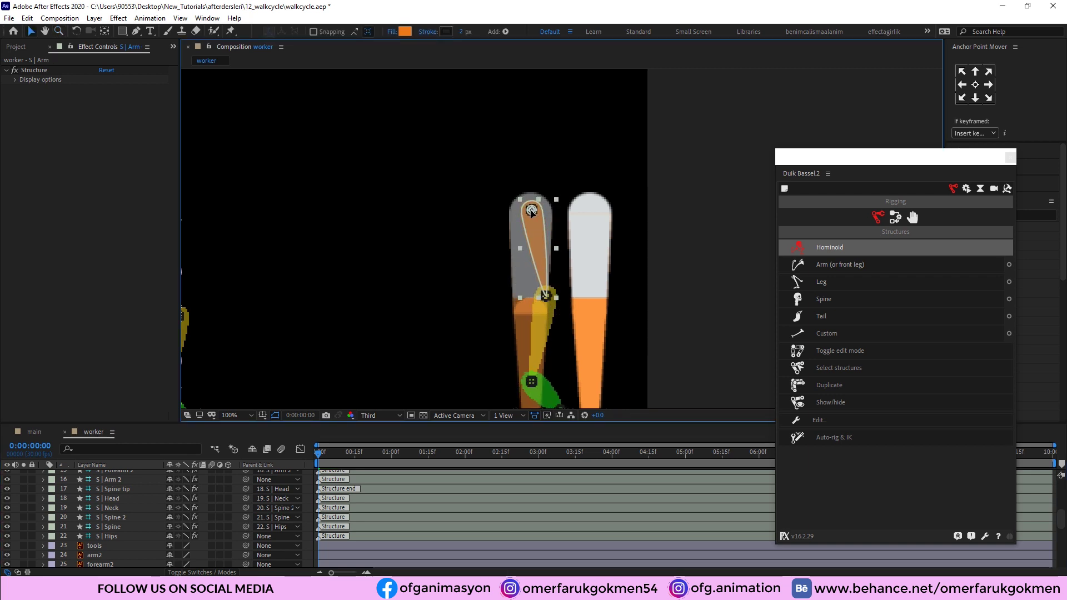
Step: Align the S | Forearm structure's joint with the center of the rounded elbow on the semi-transparent arm
{"action": "left_click", "coordinate": [547, 298]}
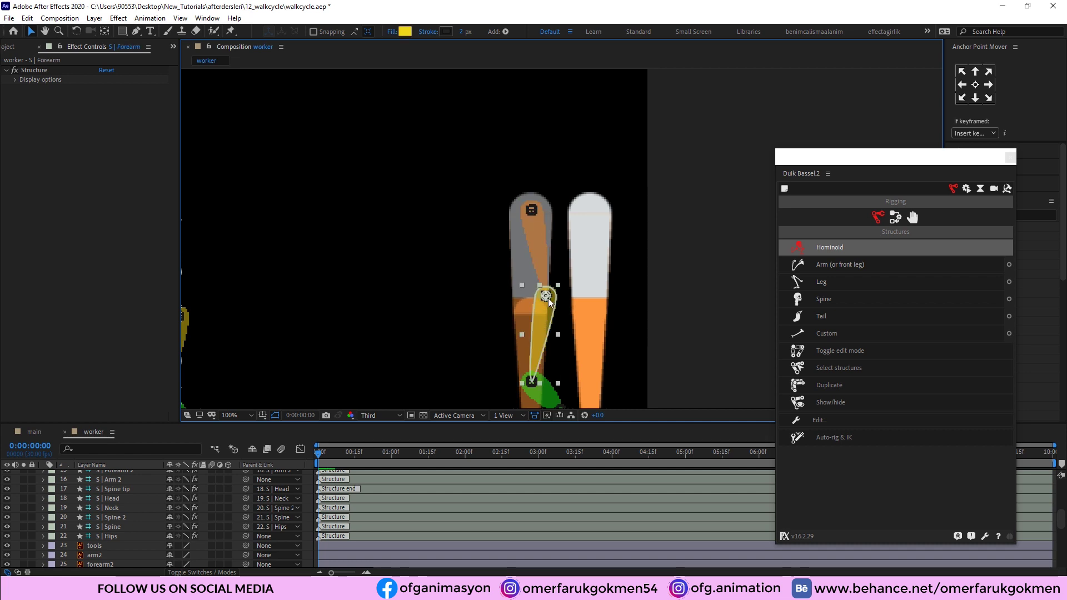
{"action": "left_click_drag", "start_coordinate": [547, 296], "coordinate": [564, 316]}
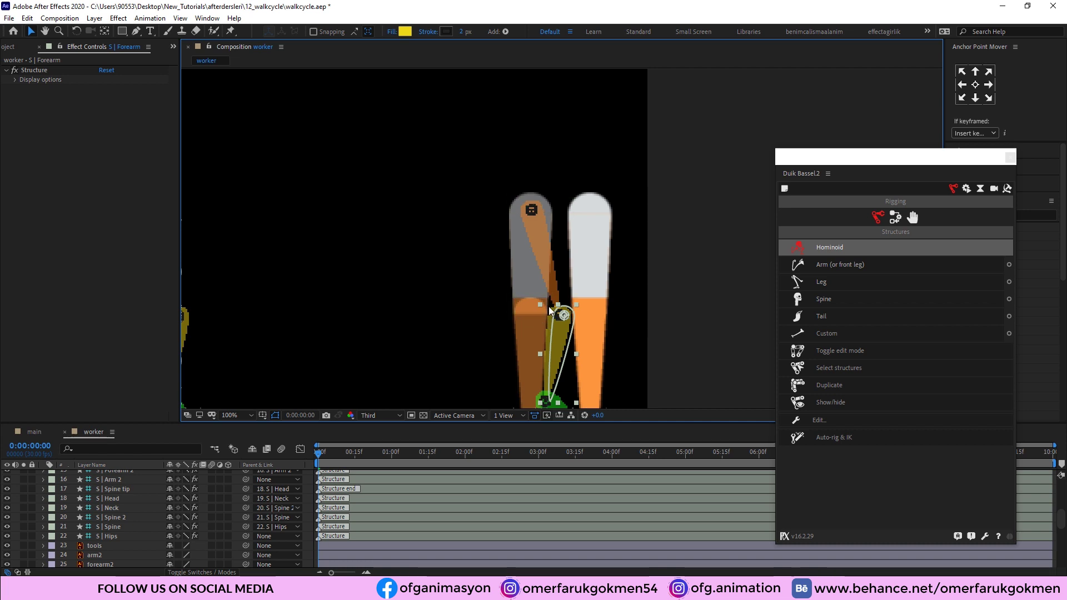
{"action": "left_click", "coordinate": [527, 328]}
{"action": "left_click", "coordinate": [562, 323]}
{"action": "left_click_drag", "start_coordinate": [543, 318], "coordinate": [531, 316]}
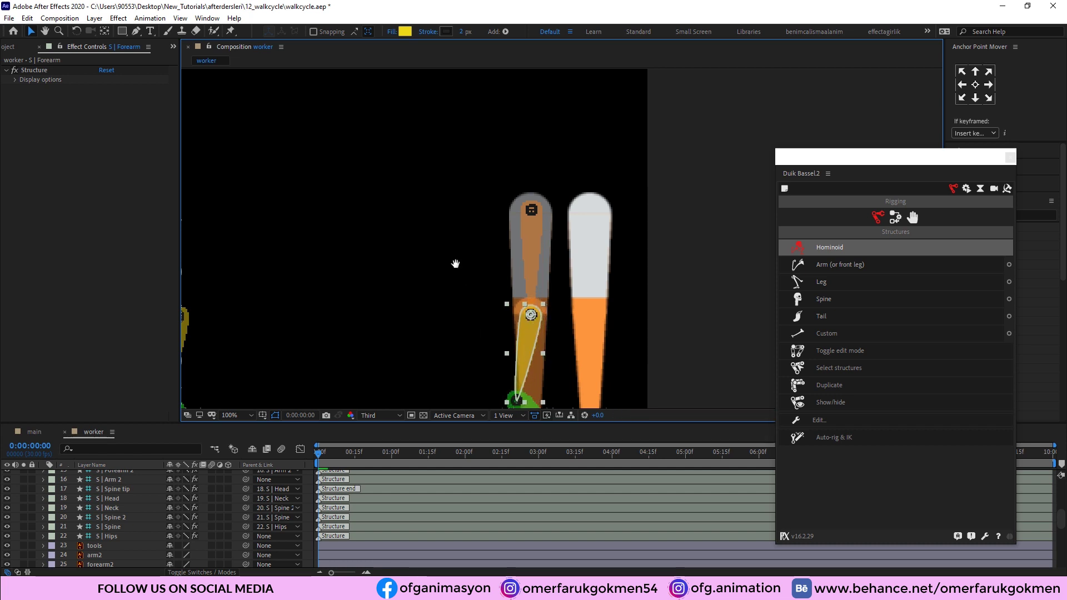
Step: Place the S | Hand structure's joint at the wrist and the S | Arm tip at the fingertips of the semi-transparent arm
{"action": "left_click_drag", "start_coordinate": [456, 263], "coordinate": [422, 149]}
{"action": "left_click", "coordinate": [470, 296]}
{"action": "left_click_drag", "start_coordinate": [484, 289], "coordinate": [495, 342]}
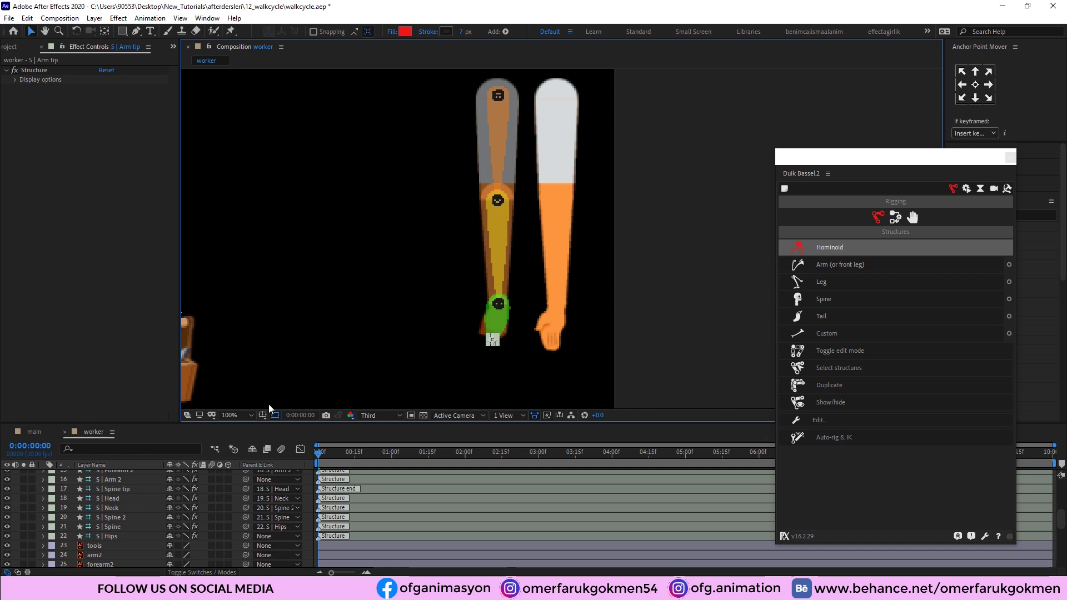
Step: Set the opacity of the arm1, forearm1 and hand1 layers to 100%
{"action": "left_click", "coordinate": [231, 414]}
{"action": "left_click", "coordinate": [151, 498]}
{"action": "left_click", "coordinate": [97, 546]}
{"action": "scroll", "coordinate": [98, 548], "scroll_direction": "down", "scroll_amount": 1}
{"action": "scroll", "coordinate": [100, 544], "scroll_direction": "down", "scroll_amount": 4}
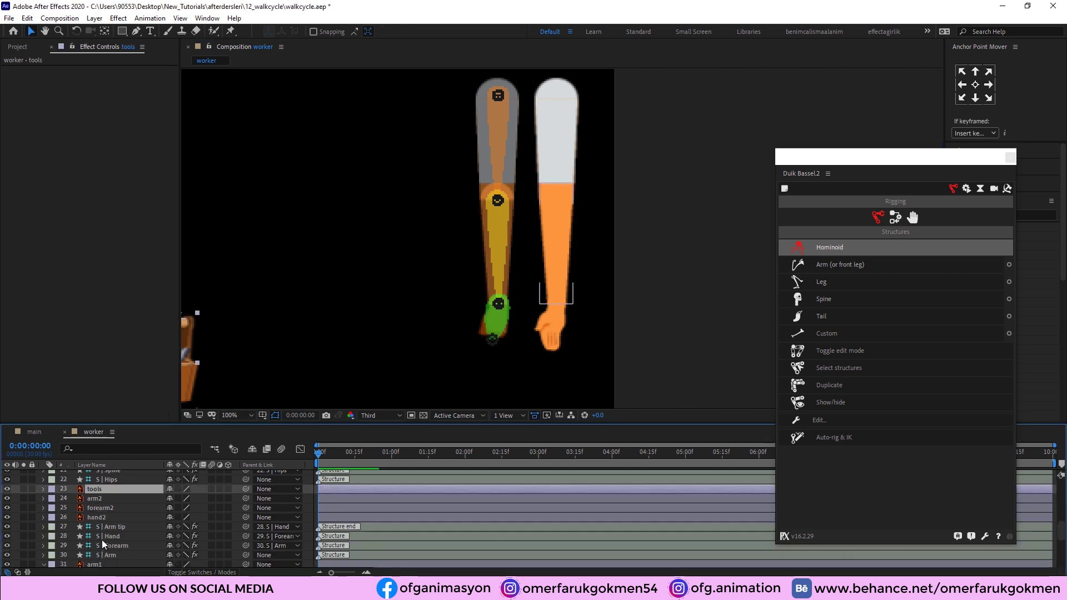
{"action": "left_click", "coordinate": [101, 508]}
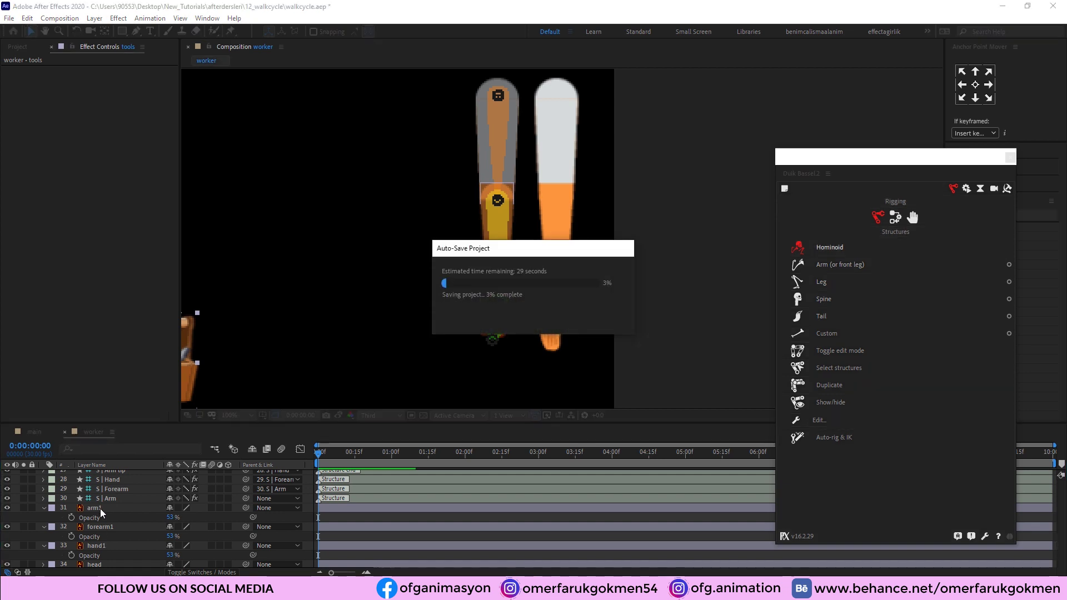
{"action": "left_click", "coordinate": [99, 509]}
{"action": "left_click", "coordinate": [104, 546], "text": "shift"}
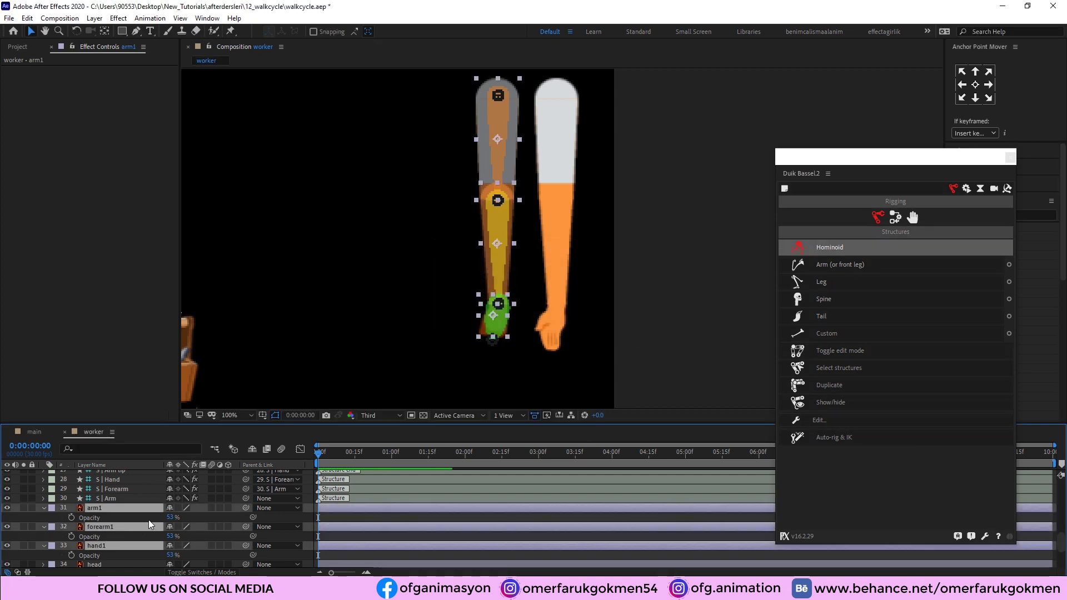
{"action": "left_click_drag", "start_coordinate": [170, 520], "coordinate": [230, 521]}
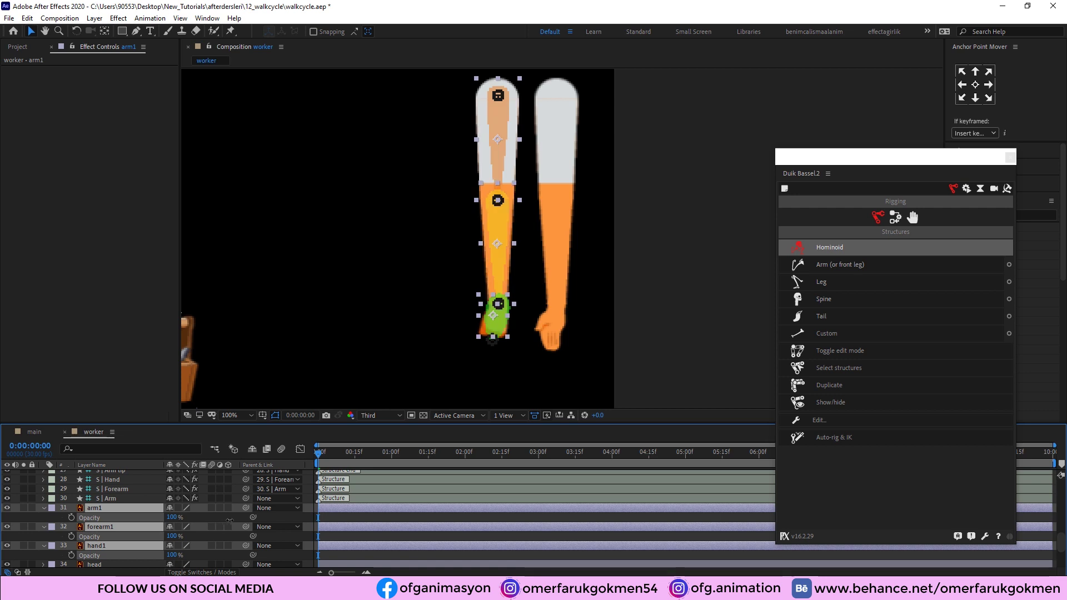
{"action": "left_click", "coordinate": [237, 518]}
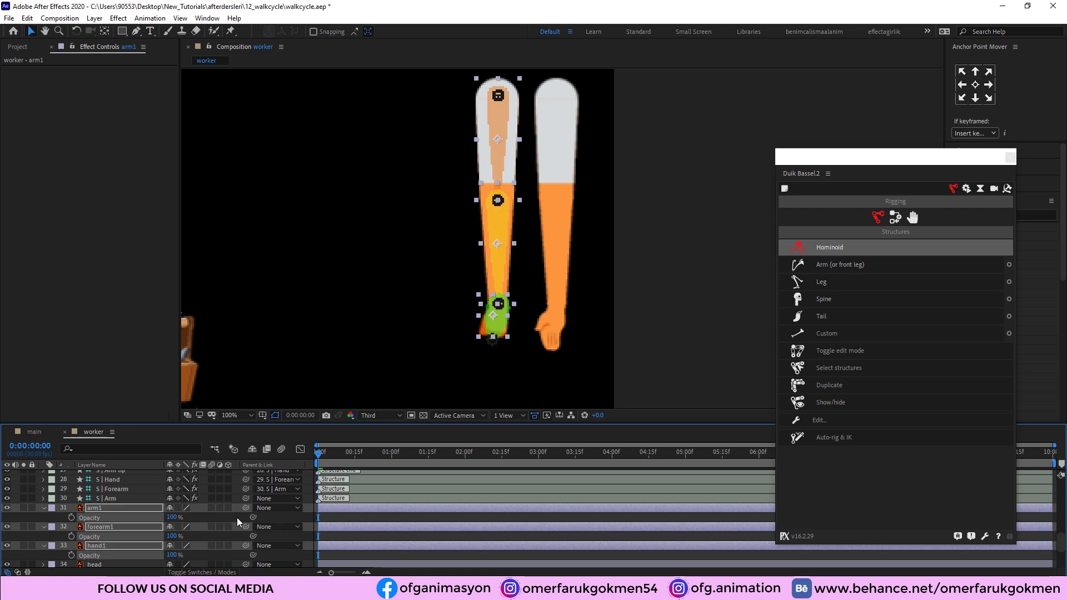
Step: Parent the arm1 layer to the S | Arm structure
{"action": "left_click", "coordinate": [115, 499]}
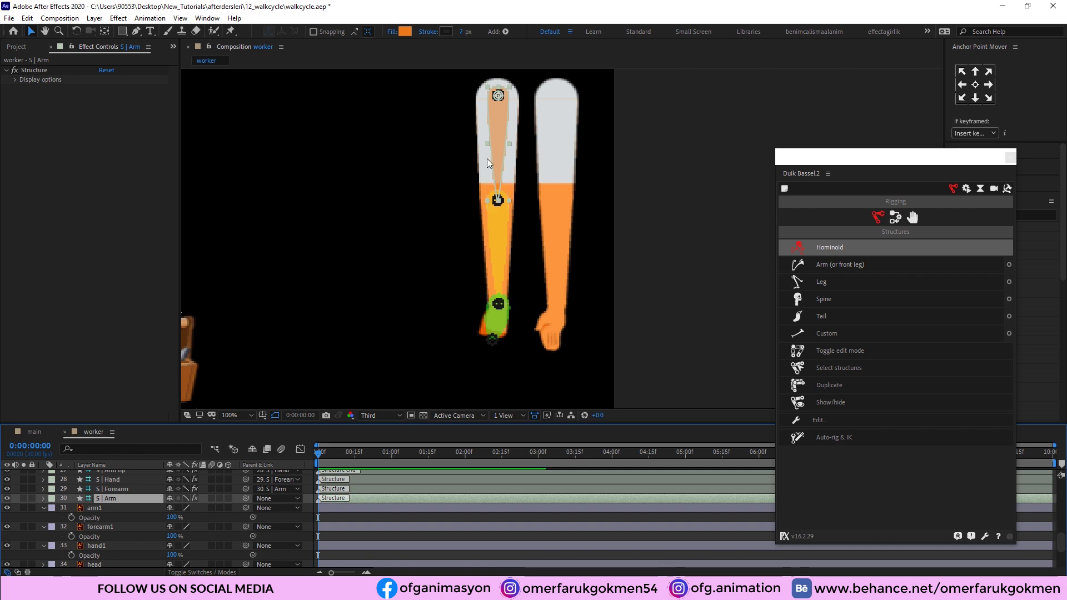
{"action": "left_click", "coordinate": [100, 509]}
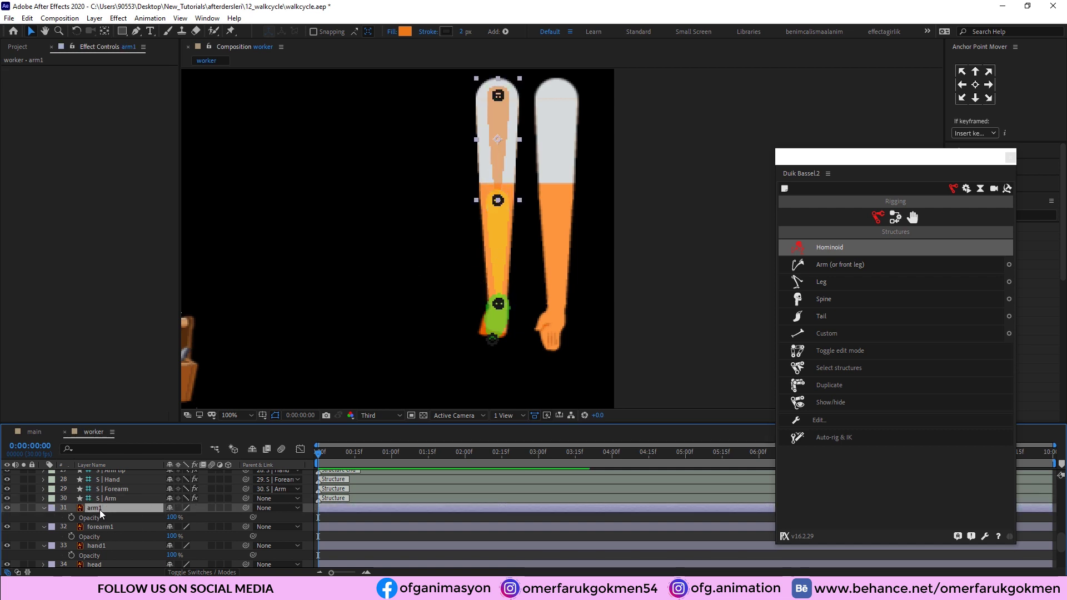
{"action": "left_click", "coordinate": [296, 508]}
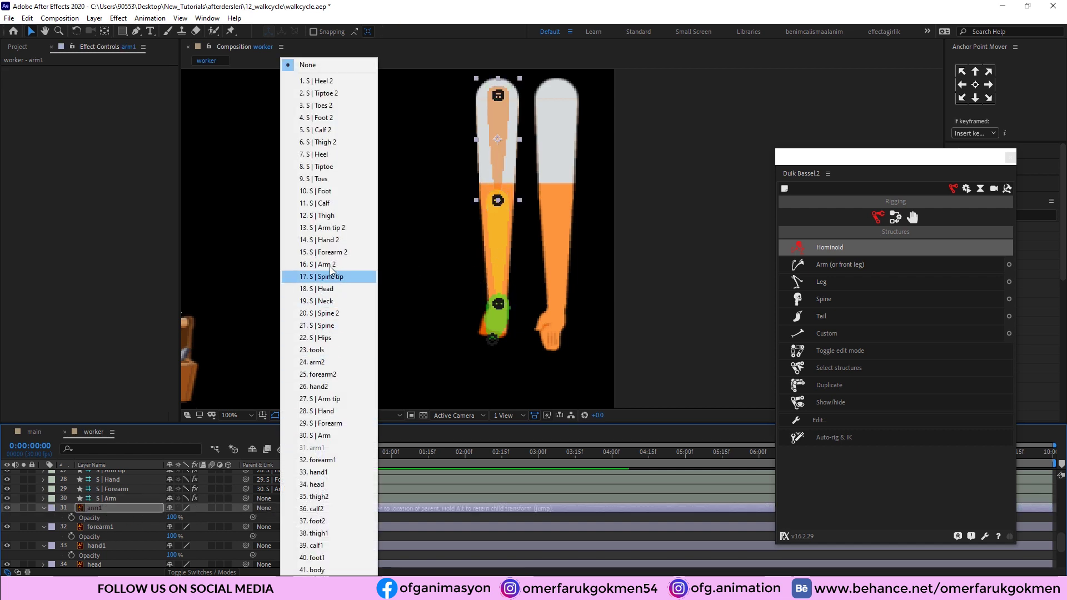
{"action": "left_click", "coordinate": [320, 436]}
Step: Parent the forearm1 layer to S | Forearm and the hand1 layer to S | Hand
{"action": "left_click", "coordinate": [100, 527]}
{"action": "left_click", "coordinate": [273, 528]}
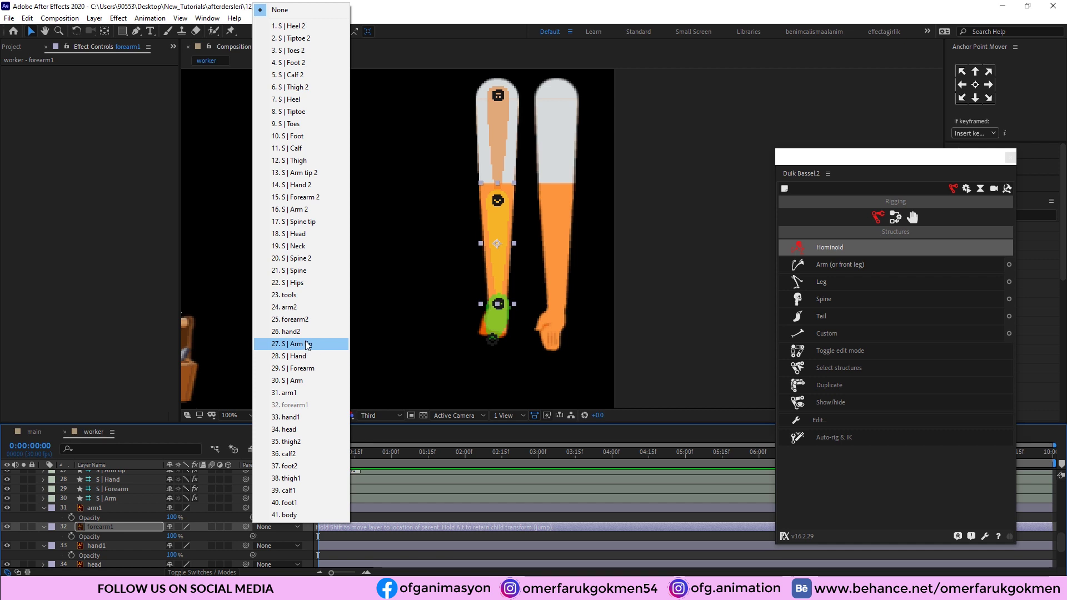
{"action": "left_click", "coordinate": [307, 369]}
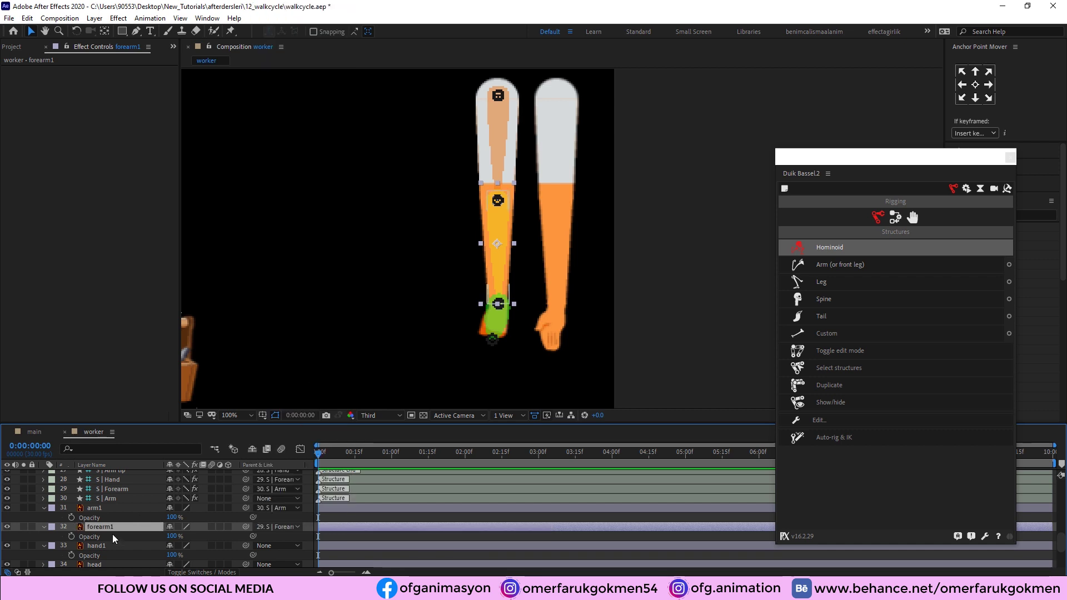
{"action": "left_click", "coordinate": [111, 549]}
{"action": "left_click", "coordinate": [277, 546]}
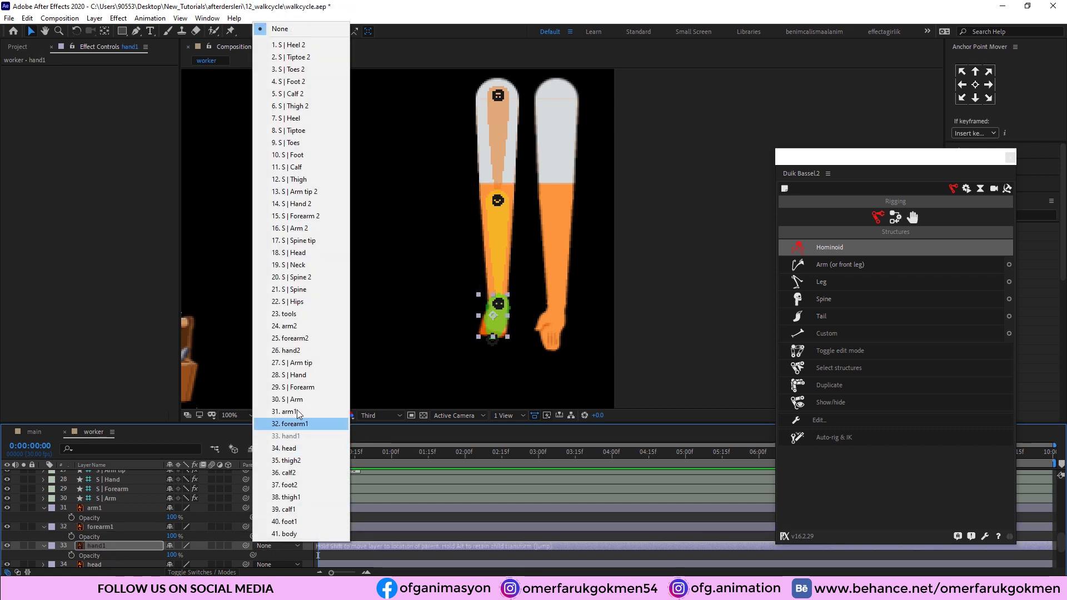
{"action": "left_click", "coordinate": [303, 374]}
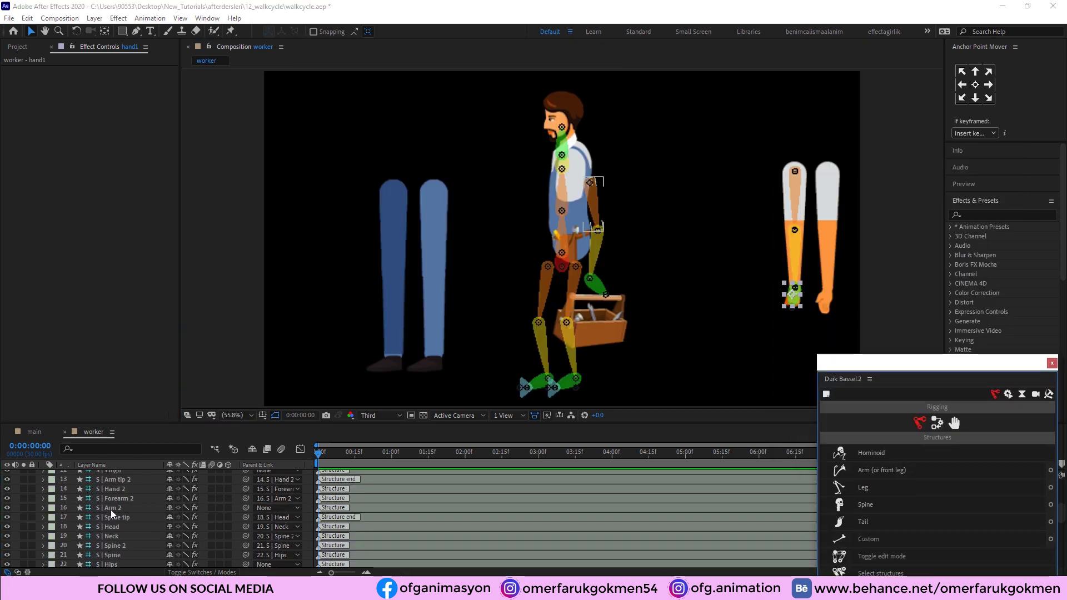
Step: Move the S | Arm 2 to S | Arm tip 2 structures onto the second arm and set the arm2, forearm2 and hand2 opacity to 50%
{"action": "left_click_drag", "start_coordinate": [591, 189], "coordinate": [828, 178]}
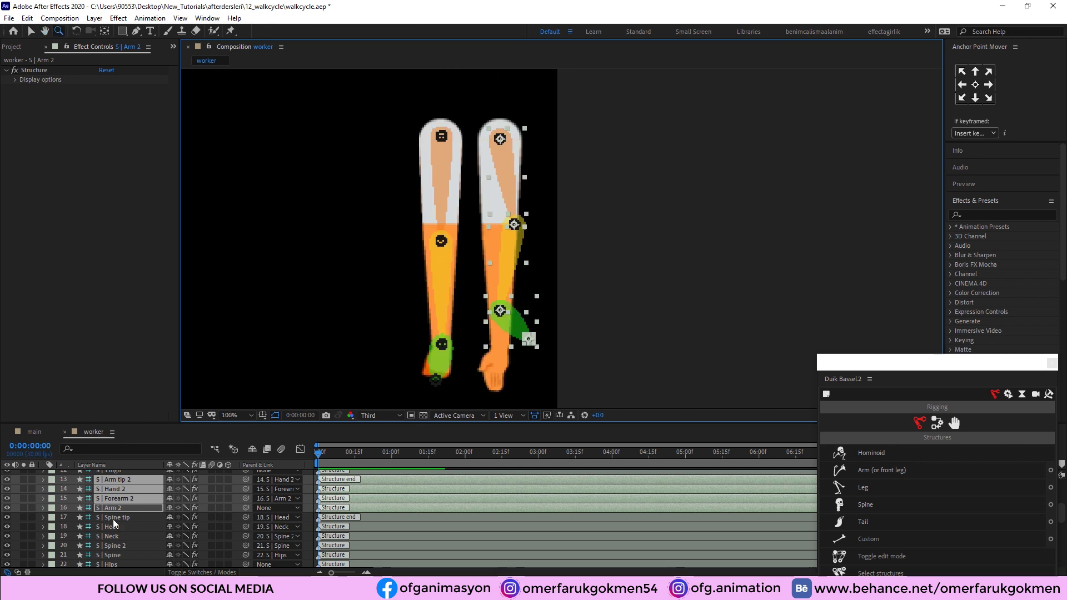
{"action": "scroll", "coordinate": [112, 557], "scroll_direction": "up", "scroll_amount": 5}
{"action": "left_click", "coordinate": [109, 496]}
{"action": "left_click", "coordinate": [101, 556], "text": "shift"}
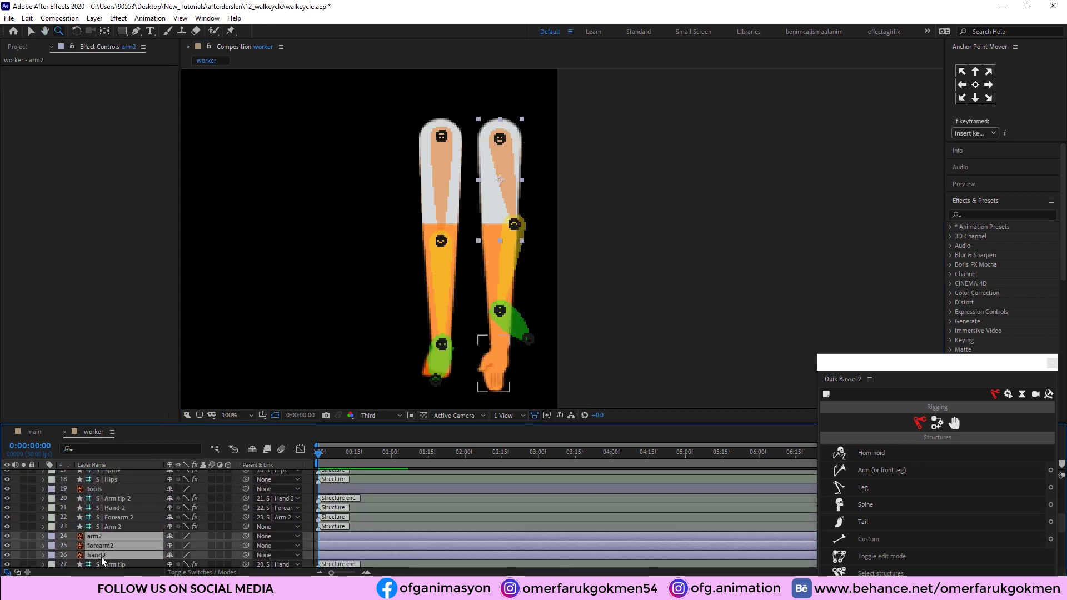
Step: Restore the opacity of the arm2, forearm2 and hand2 layers to 100%
{"action": "scroll", "coordinate": [111, 528], "scroll_direction": "down", "scroll_amount": 3}
{"action": "left_click", "coordinate": [96, 546], "text": "shift"}
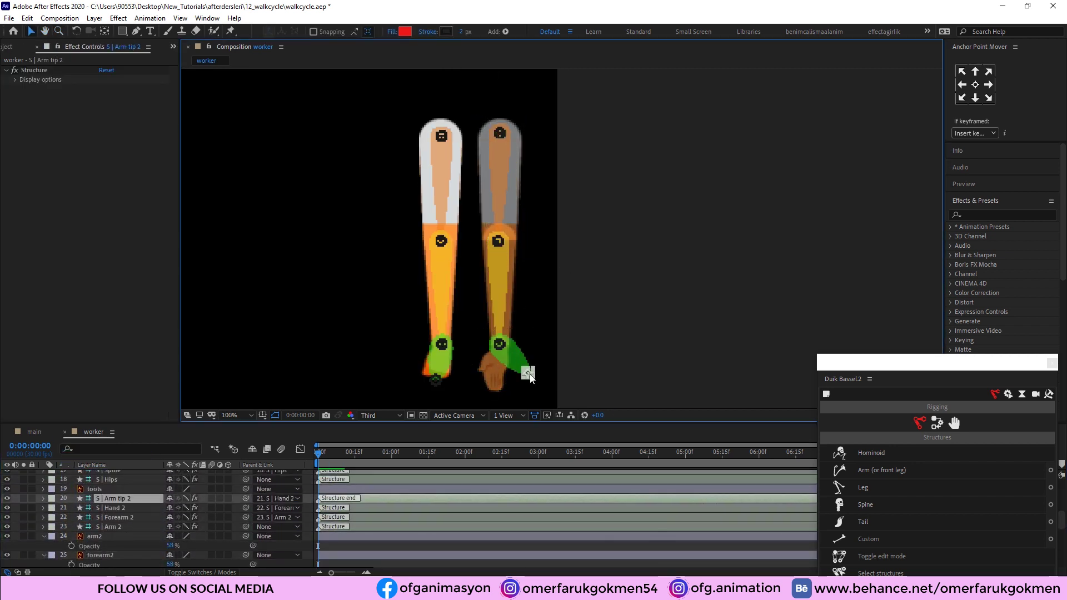
{"action": "left_click_drag", "start_coordinate": [170, 517], "coordinate": [204, 520]}
{"action": "left_click_drag", "start_coordinate": [204, 521], "coordinate": [228, 521]}
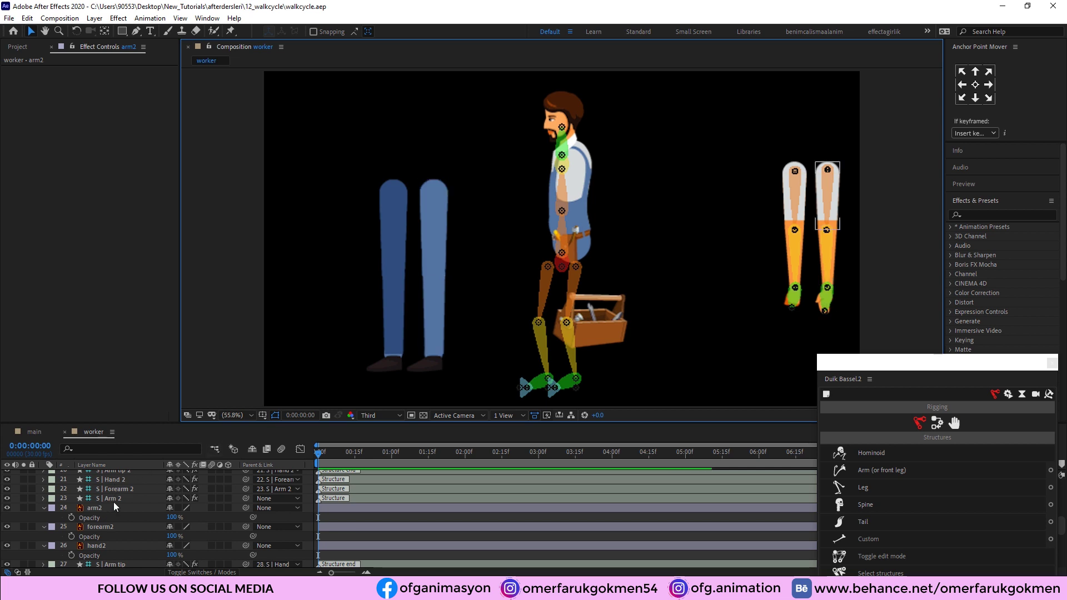
Step: Select the structures from S | Thigh to S | Heel and move them onto the lighter blue leg artwork
{"action": "scroll", "coordinate": [114, 502], "scroll_direction": "up", "scroll_amount": 5}
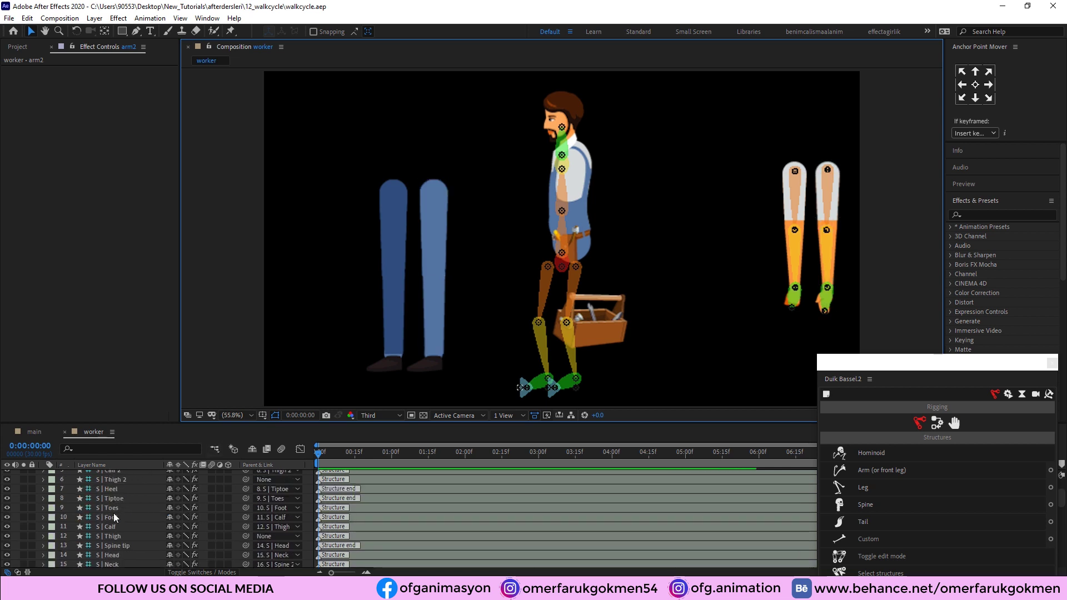
{"action": "left_click", "coordinate": [119, 536]}
{"action": "left_click", "coordinate": [113, 526], "text": "ctrl"}
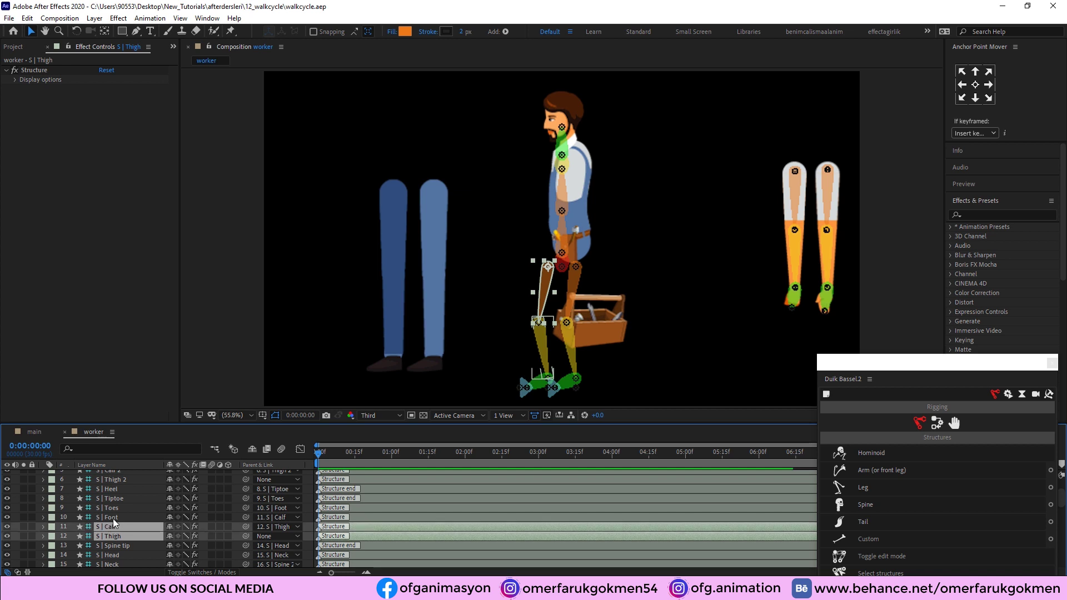
{"action": "left_click", "coordinate": [113, 517], "text": "ctrl"}
{"action": "left_click", "coordinate": [117, 506], "text": "ctrl"}
{"action": "left_click", "coordinate": [117, 497], "text": "ctrl"}
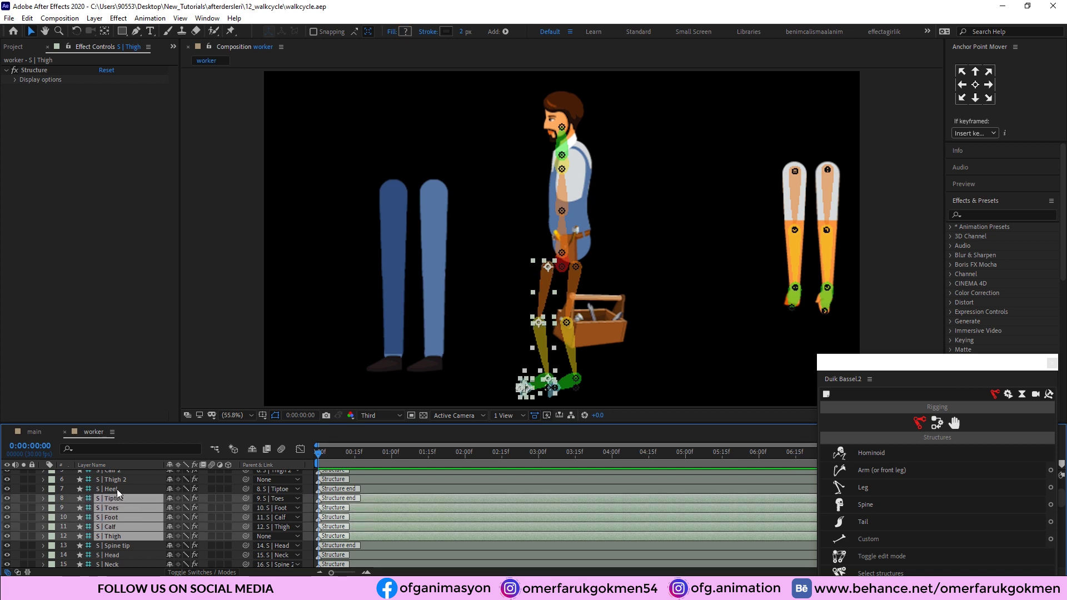
{"action": "left_click", "coordinate": [117, 489], "text": "ctrl"}
{"action": "left_click_drag", "start_coordinate": [552, 269], "coordinate": [439, 194]}
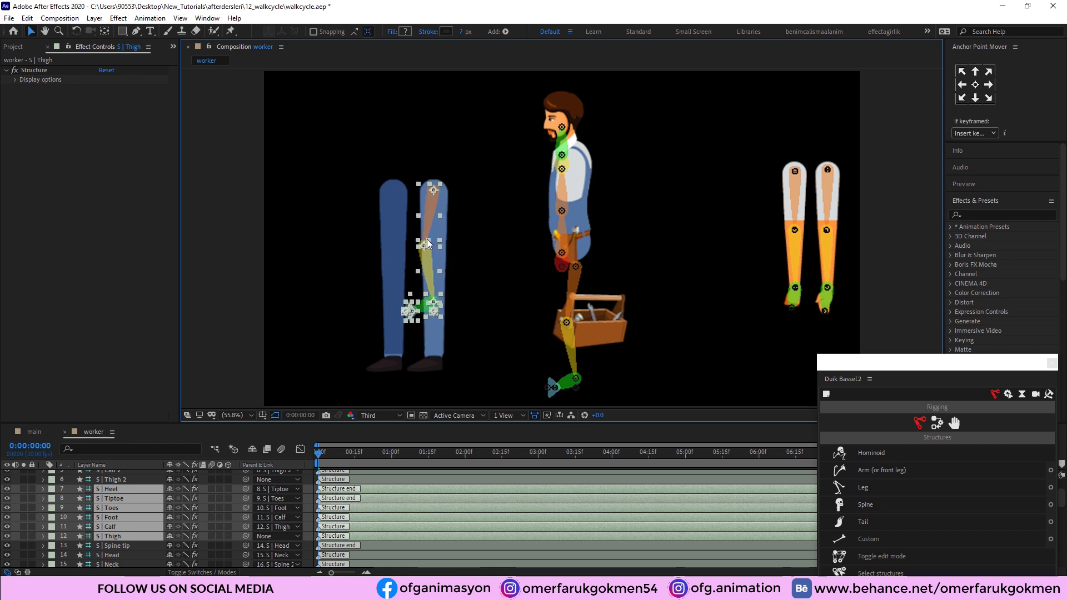
Step: Move the S | Heel through S | Thigh structure layers directly above the thigh1 layer
{"action": "scroll", "coordinate": [111, 516], "scroll_direction": "down", "scroll_amount": 3}
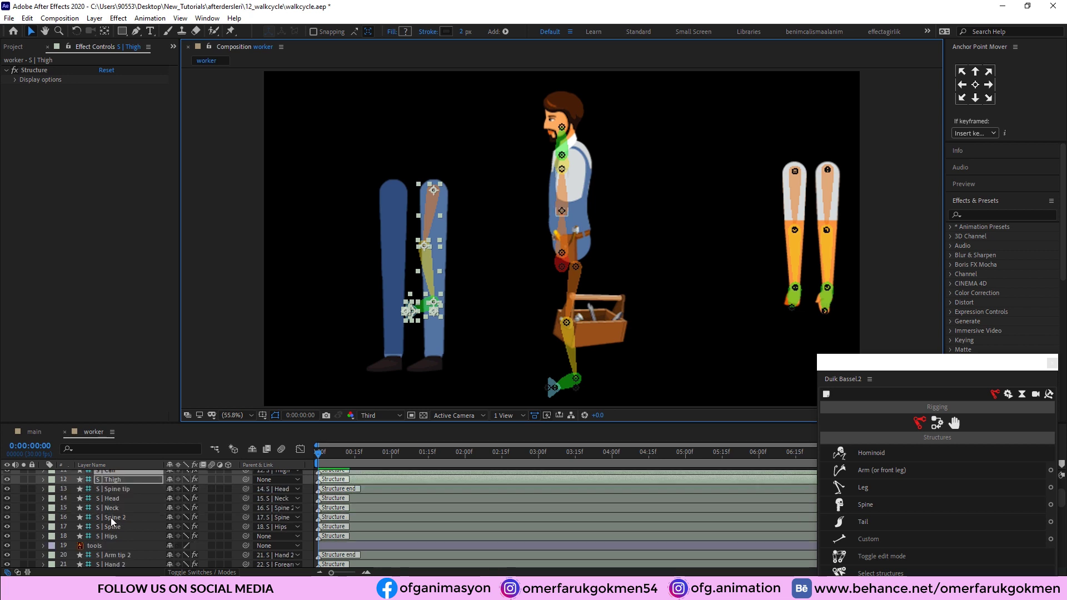
{"action": "left_click_drag", "start_coordinate": [116, 481], "coordinate": [108, 533]}
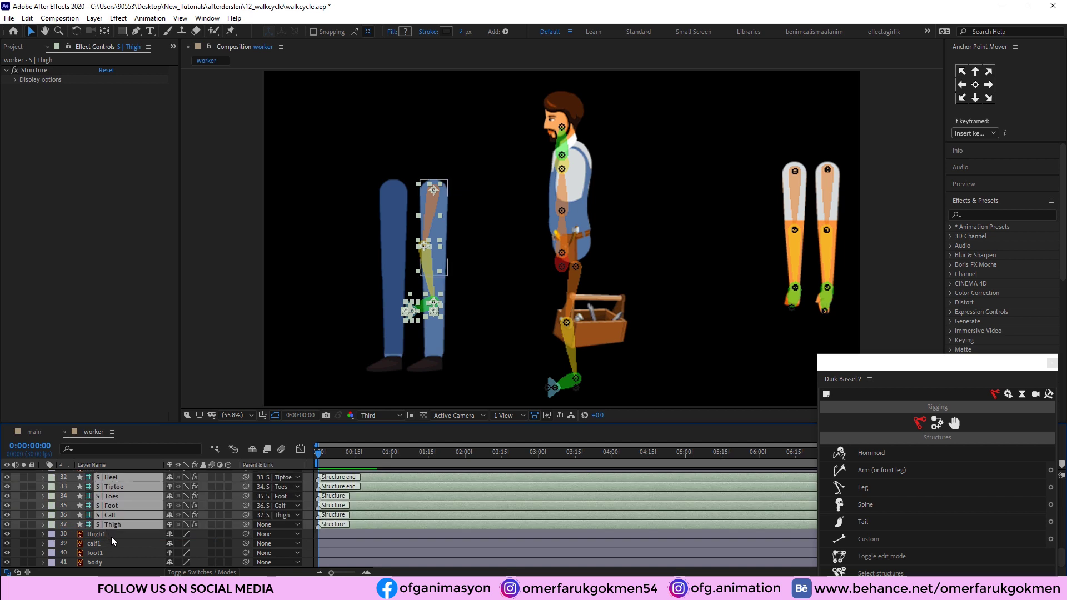
{"action": "left_click", "coordinate": [111, 536]}
{"action": "left_click", "coordinate": [112, 516]}
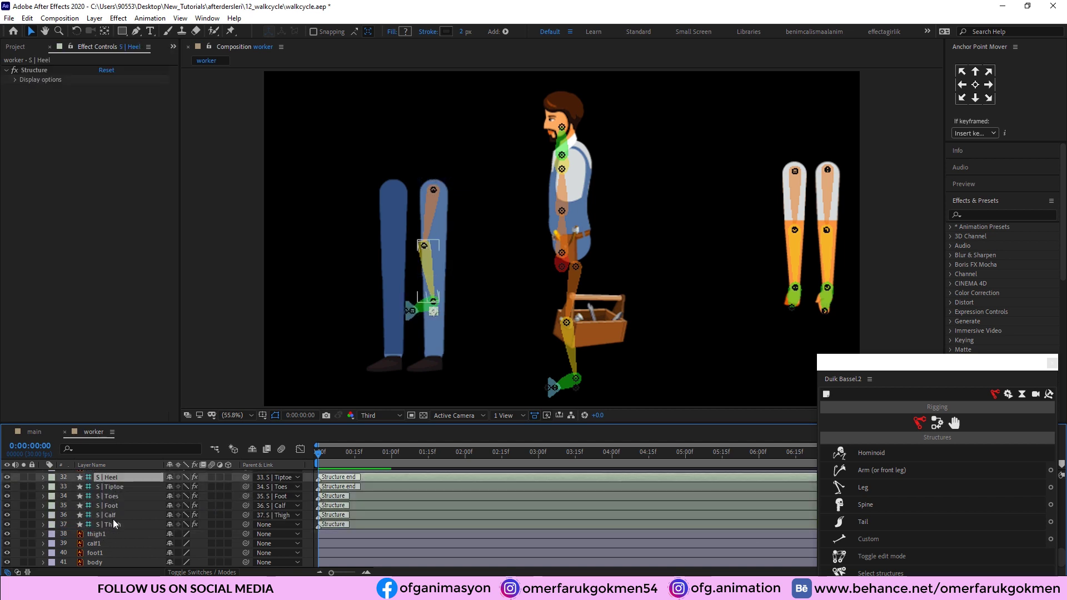
{"action": "left_click", "coordinate": [114, 480]}
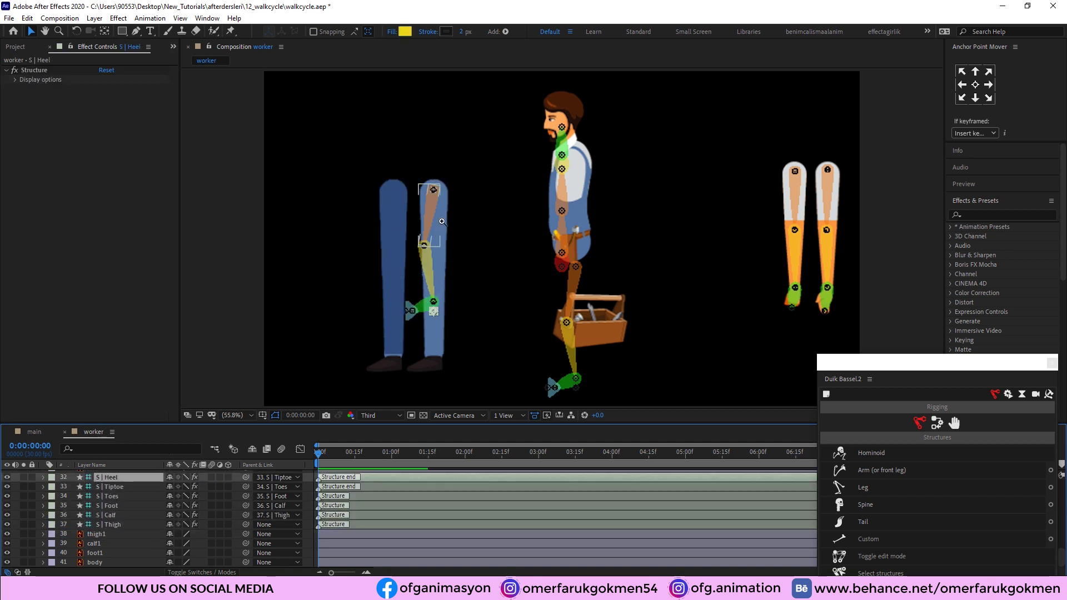
Step: Align the S | Thigh structure's joint with the center of the lighter blue leg's rounded upper end
{"action": "left_click", "coordinate": [442, 221]}
{"action": "left_click", "coordinate": [543, 209]}
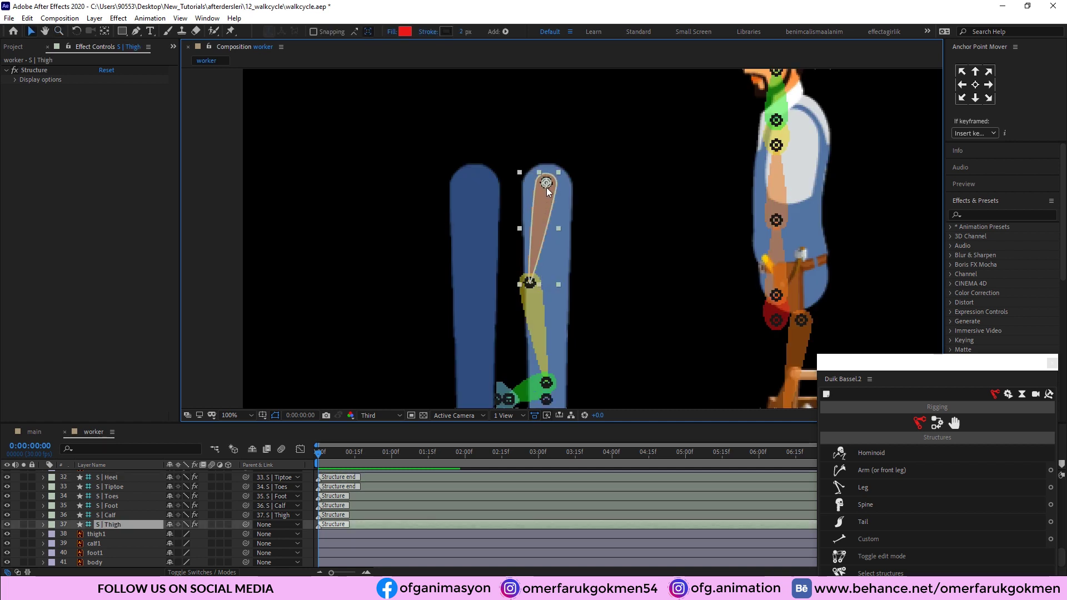
{"action": "left_click_drag", "start_coordinate": [547, 189], "coordinate": [549, 181]}
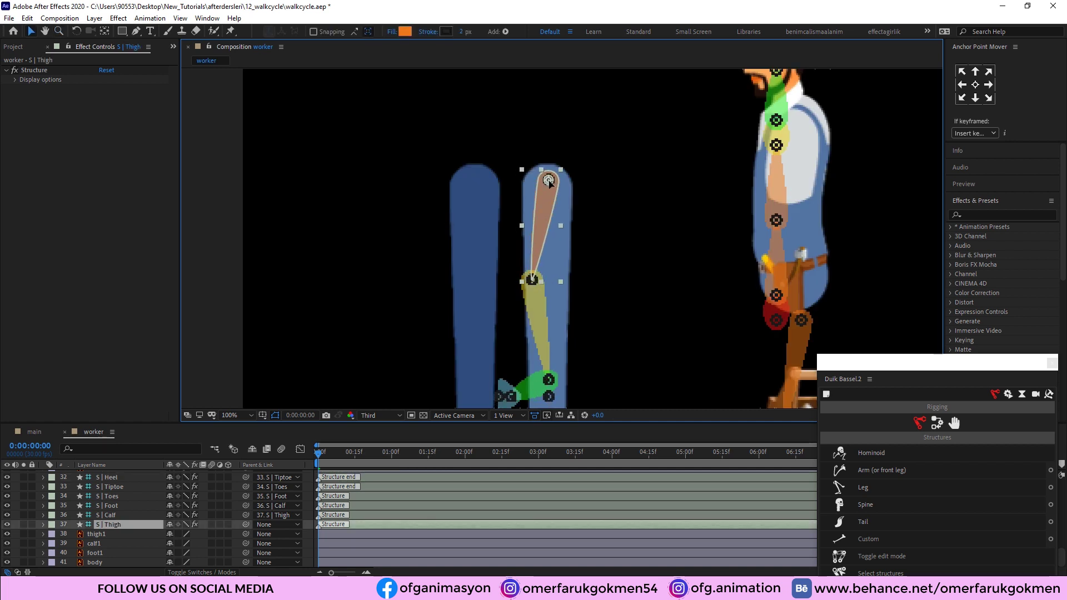
{"action": "left_click", "coordinate": [536, 311]}
{"action": "key", "text": "comma"}
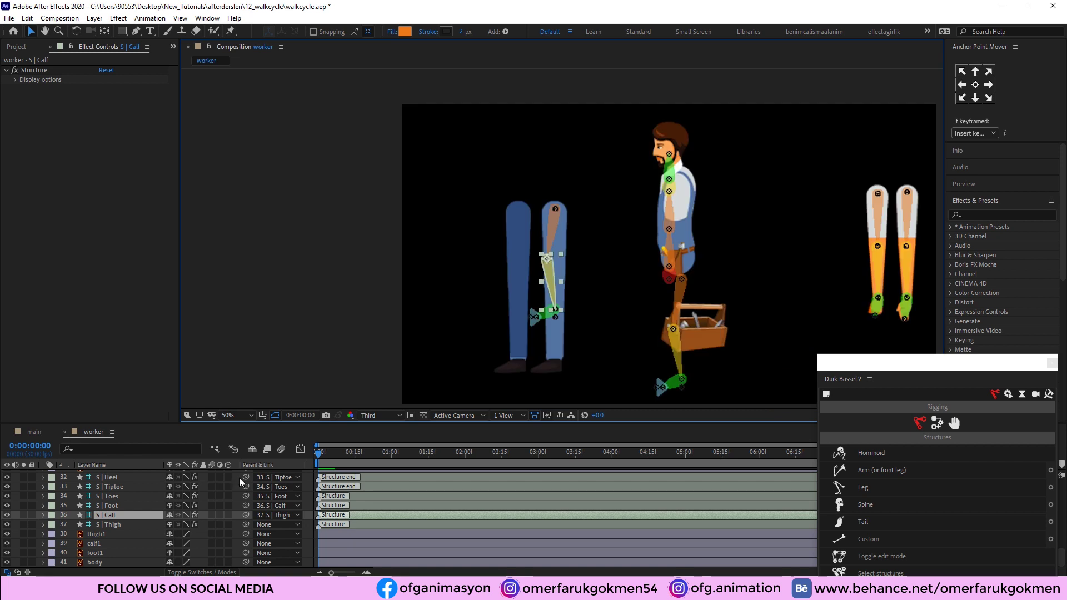
Step: Lower the opacity of the thigh1, calf1 and foot1 layers to 46%
{"action": "left_click", "coordinate": [97, 535]}
{"action": "left_click", "coordinate": [101, 552], "text": "shift"}
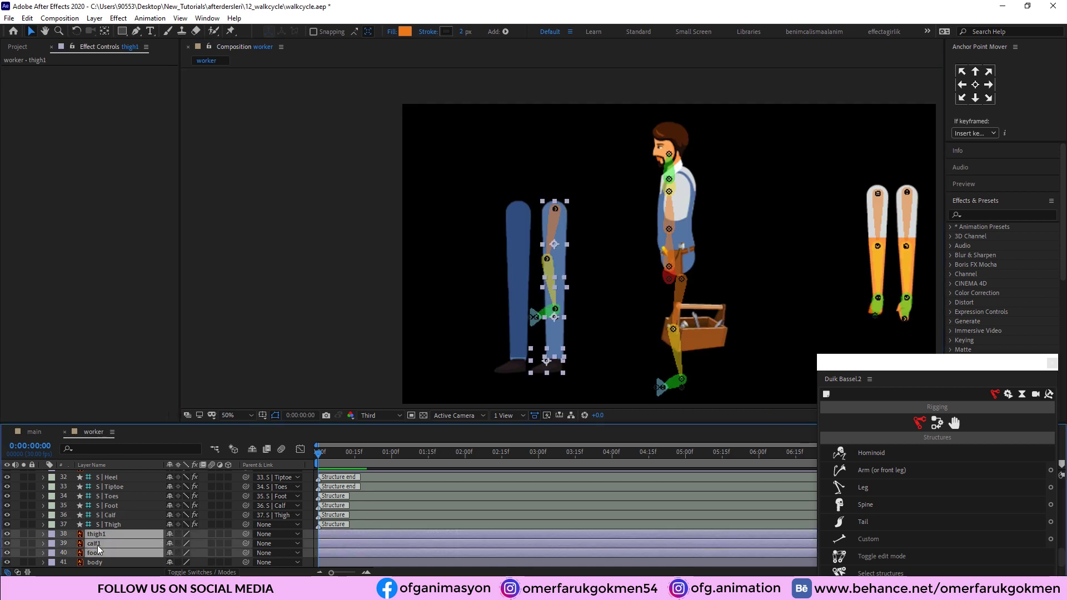
{"action": "key", "text": "t"}
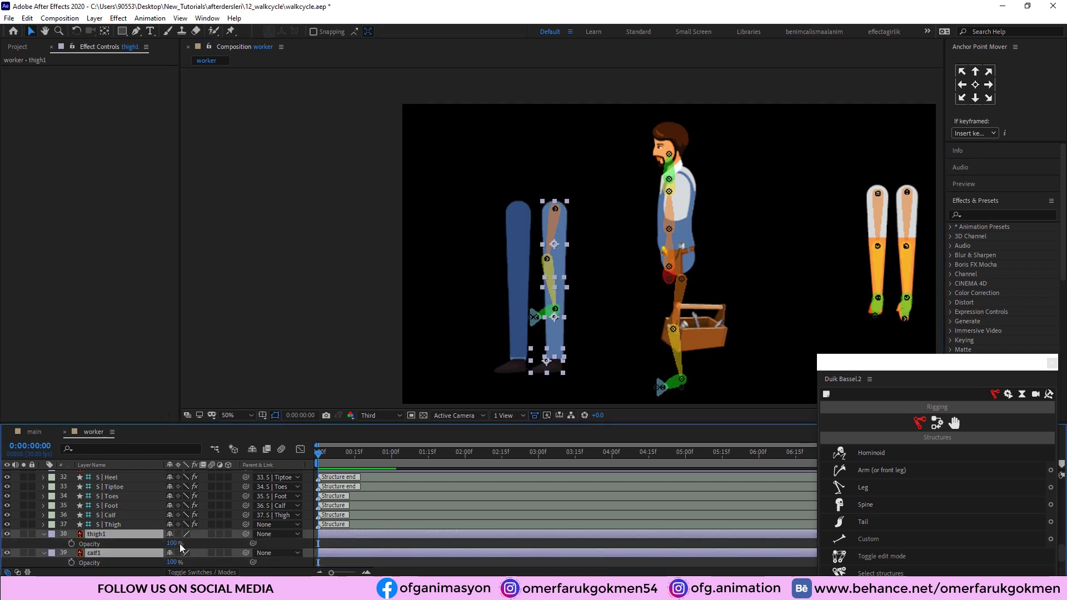
{"action": "left_click_drag", "start_coordinate": [172, 543], "coordinate": [147, 544]}
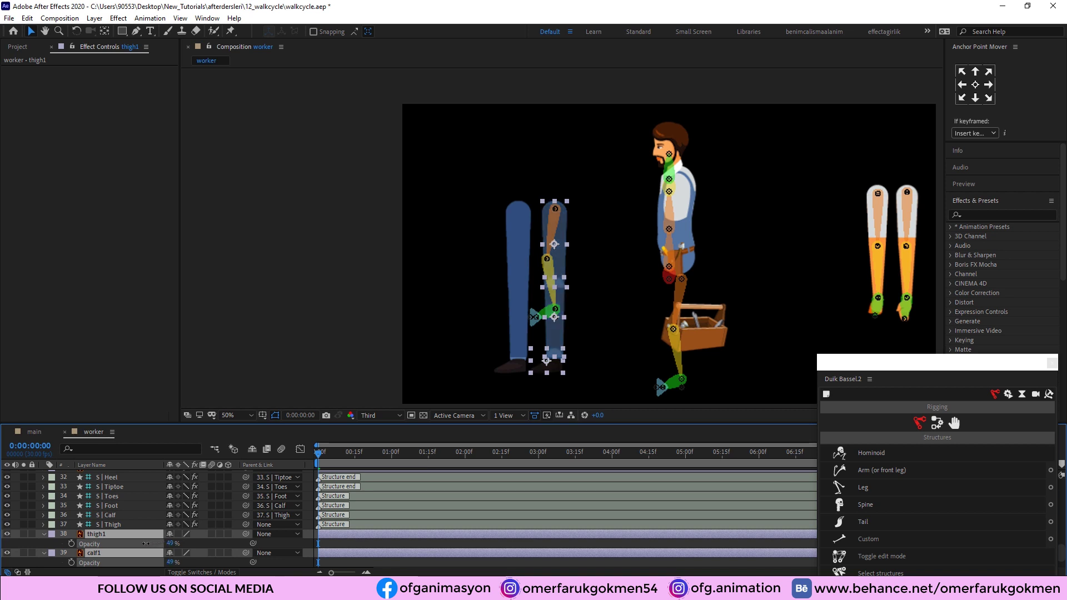
{"action": "left_click", "coordinate": [202, 543]}
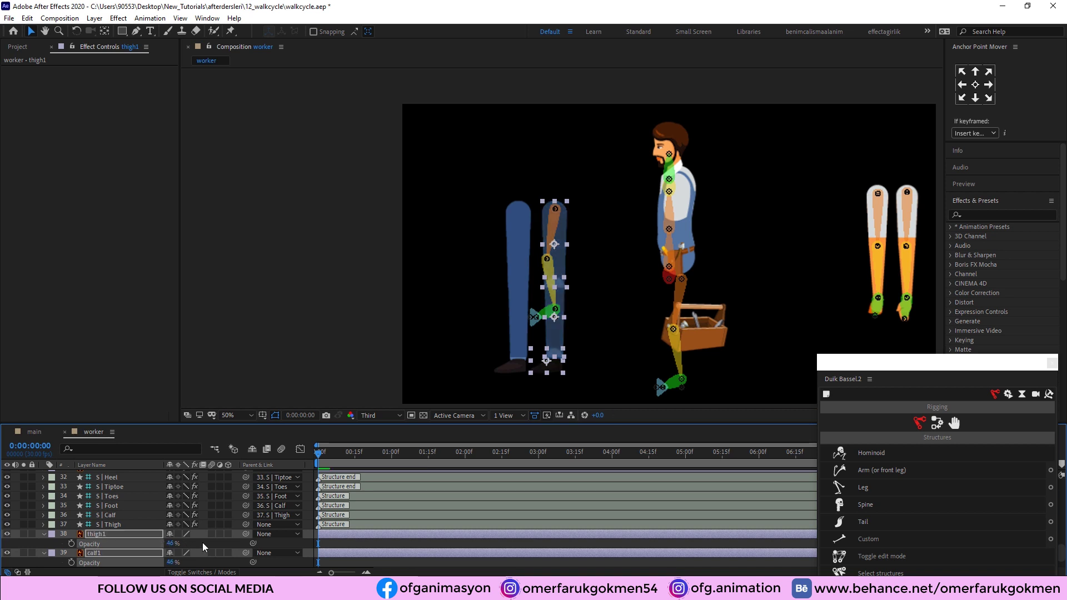
Step: Fit the S | Calf, S | Foot, S | Toes, S | Tiptoe and S | Heel joints to the knee, ankle and shoe of the lighter blue leg
{"action": "left_click", "coordinate": [573, 289]}
{"action": "left_click", "coordinate": [520, 218]}
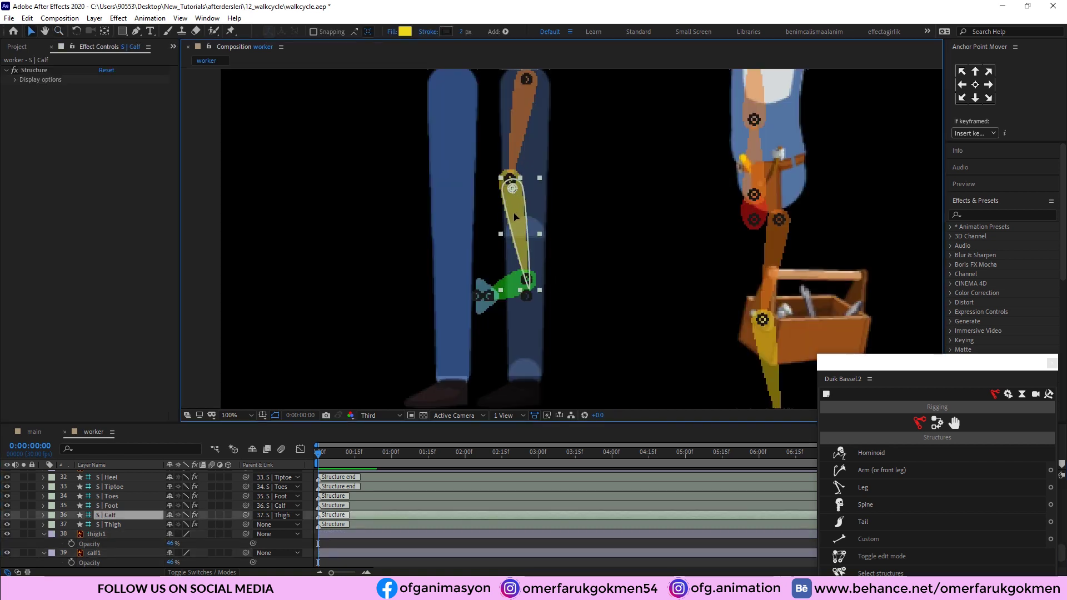
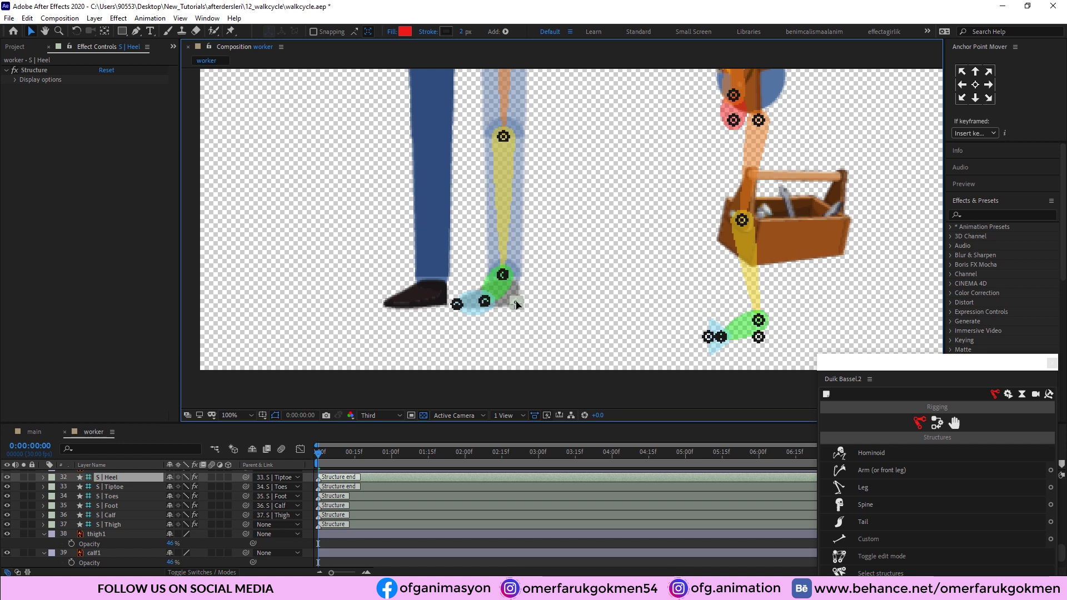
Step: Raise the opacity of the thigh1, calf1 and foot1 layers back to 100%
{"action": "left_click", "coordinate": [104, 542]}
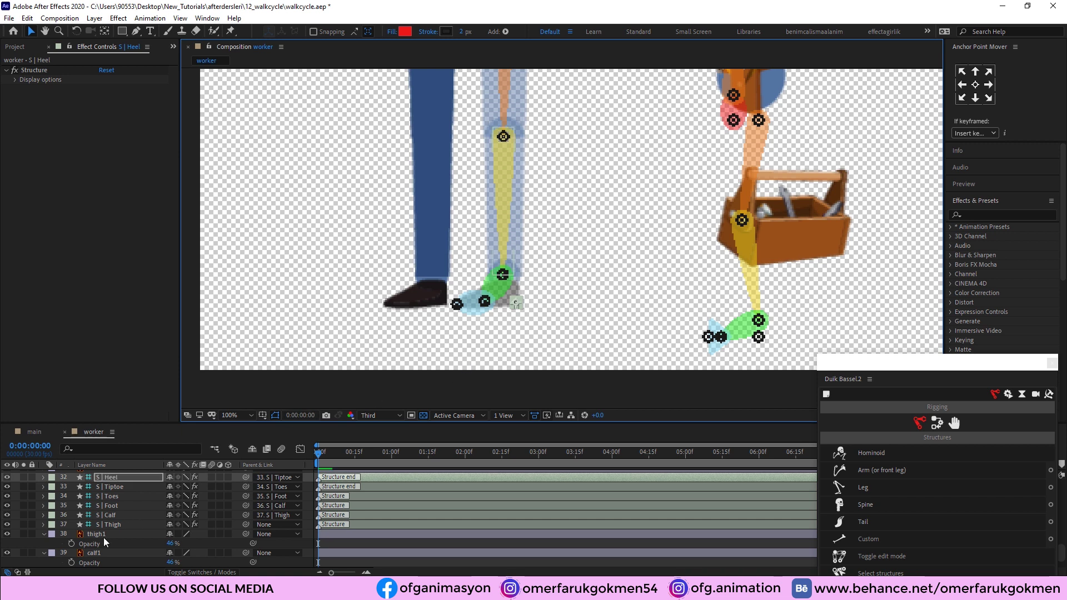
{"action": "left_click", "coordinate": [102, 533]}
{"action": "scroll", "coordinate": [101, 541], "scroll_direction": "down", "scroll_amount": 1}
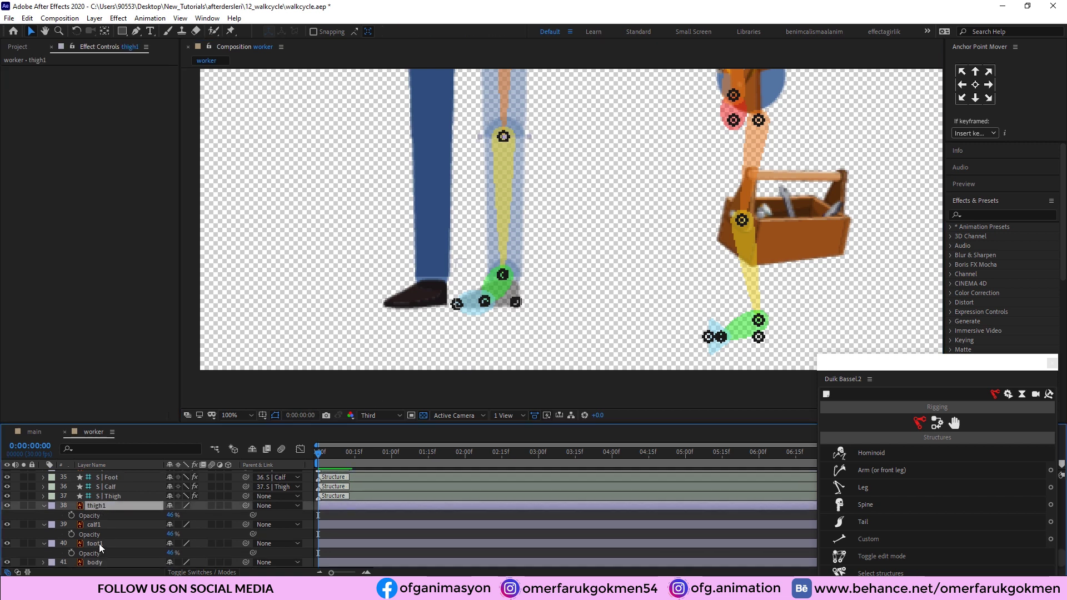
{"action": "left_click", "coordinate": [99, 544], "text": "shift"}
{"action": "left_click_drag", "start_coordinate": [170, 515], "coordinate": [259, 515]}
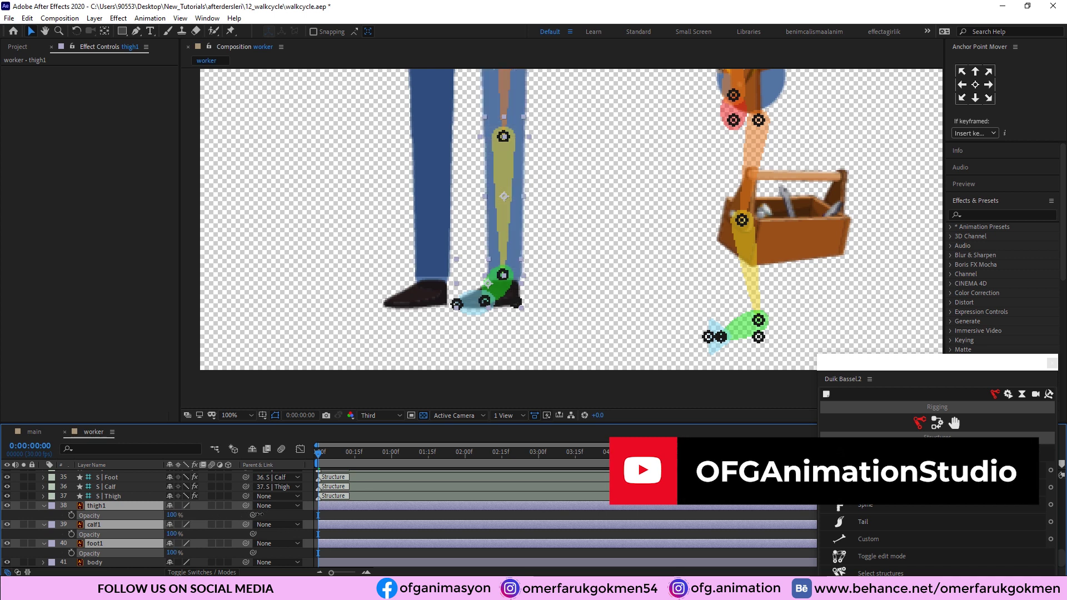
{"action": "left_click", "coordinate": [218, 516]}
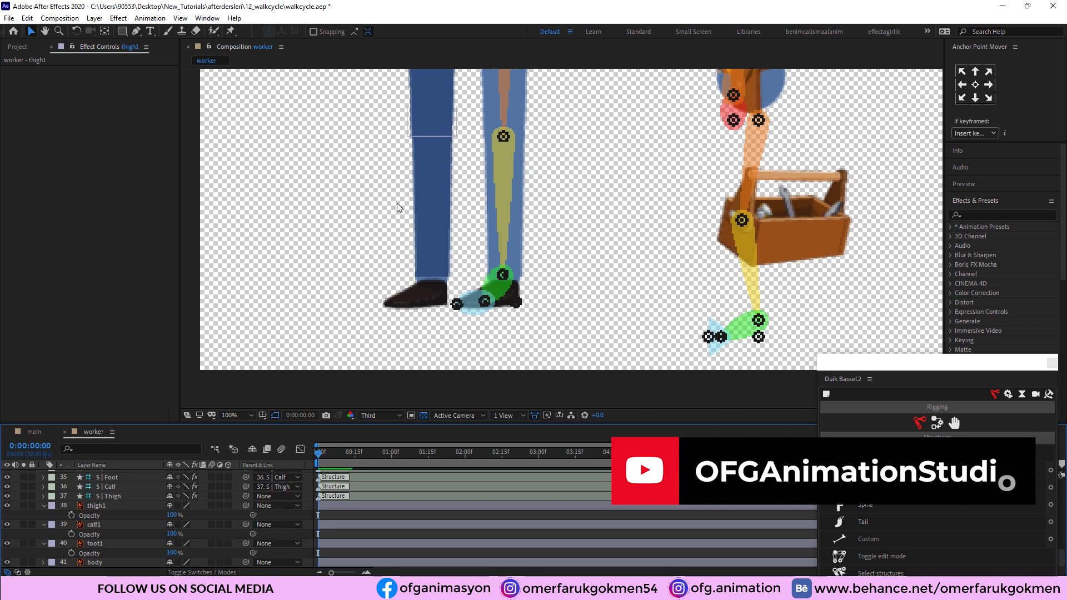
Step: Move the S | Heel 2 through S | Thigh 2 layers directly above thigh2 and fit their joints to the darker blue leg
{"action": "scroll", "coordinate": [118, 506], "scroll_direction": "up", "scroll_amount": 5}
{"action": "left_click", "coordinate": [111, 506], "text": "shift"}
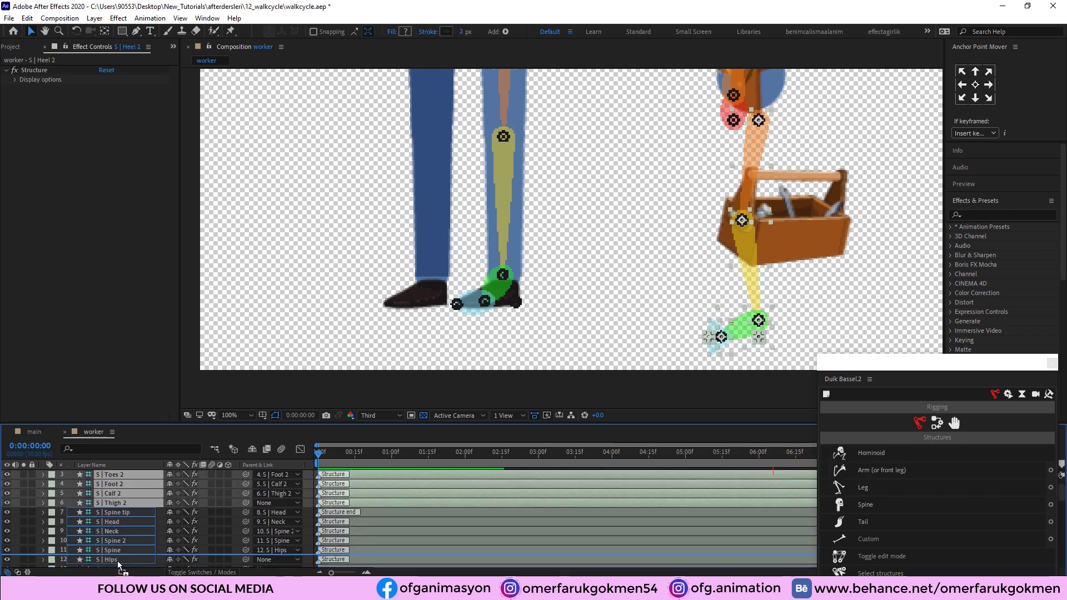
{"action": "left_click", "coordinate": [112, 515]}
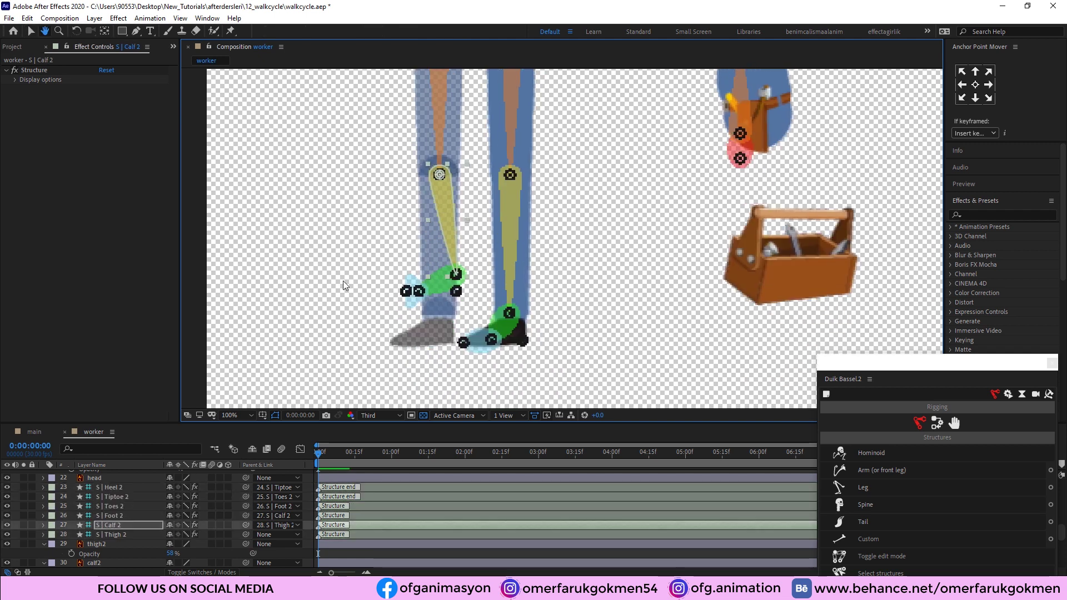
{"action": "left_click_drag", "start_coordinate": [404, 327], "coordinate": [424, 343]}
Step: Restore the thigh2, calf2 and foot2 layers to full opacity
{"action": "scroll", "coordinate": [139, 517], "scroll_direction": "down", "scroll_amount": 2}
{"action": "left_click", "coordinate": [97, 515]}
{"action": "left_click", "coordinate": [97, 534], "text": "shift"}
{"action": "scroll", "coordinate": [135, 500], "scroll_direction": "down", "scroll_amount": 2}
{"action": "left_click", "coordinate": [68, 448]}
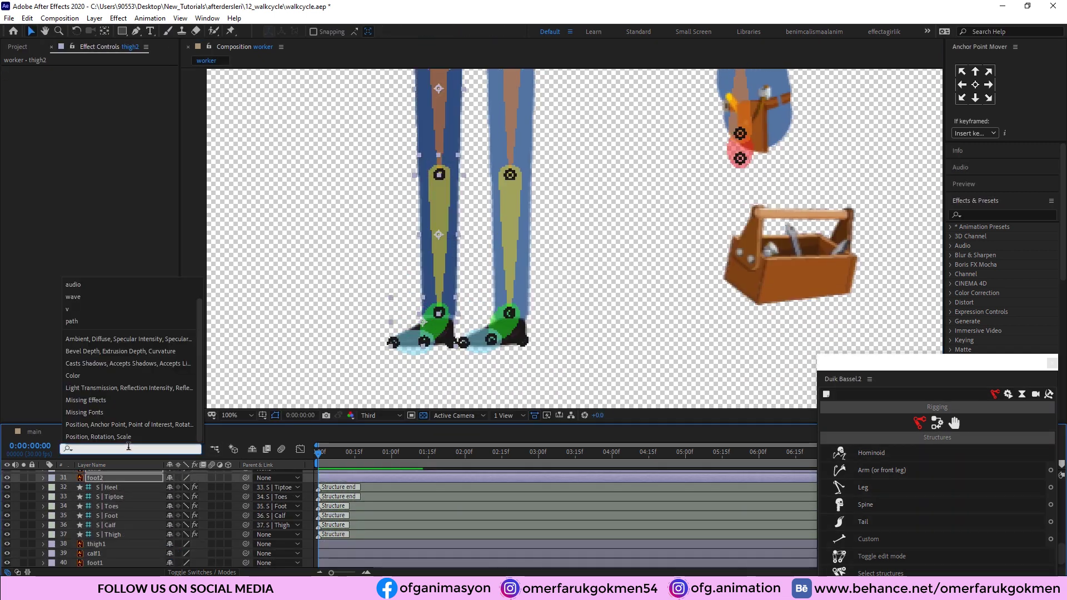
Step: Move the S | Spine tip through S | Hips structure layers directly above the body layer
{"action": "left_click", "coordinate": [231, 415]}
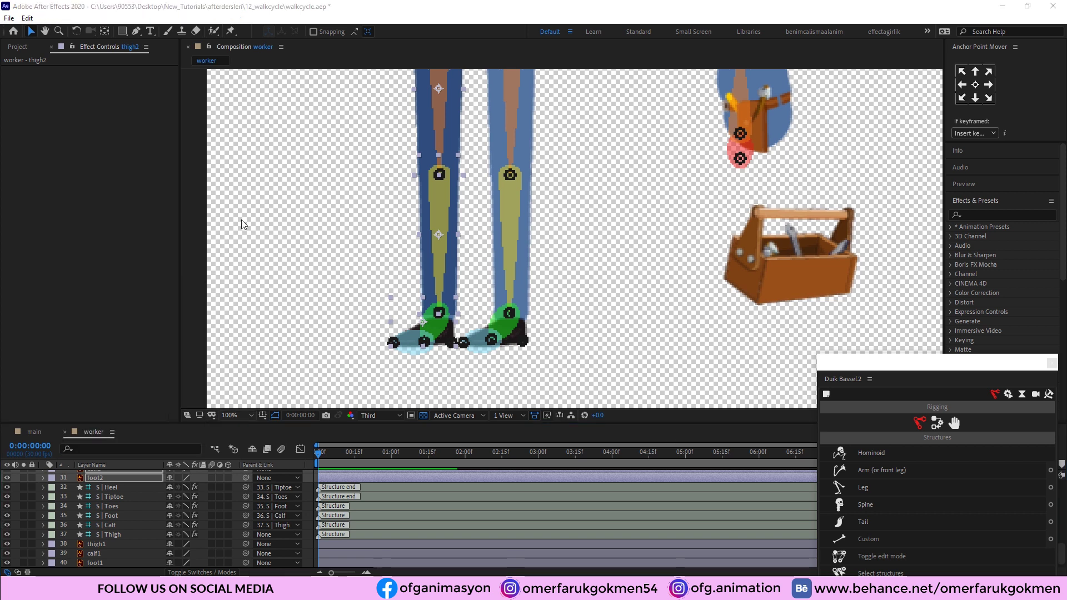
{"action": "left_click", "coordinate": [242, 219]}
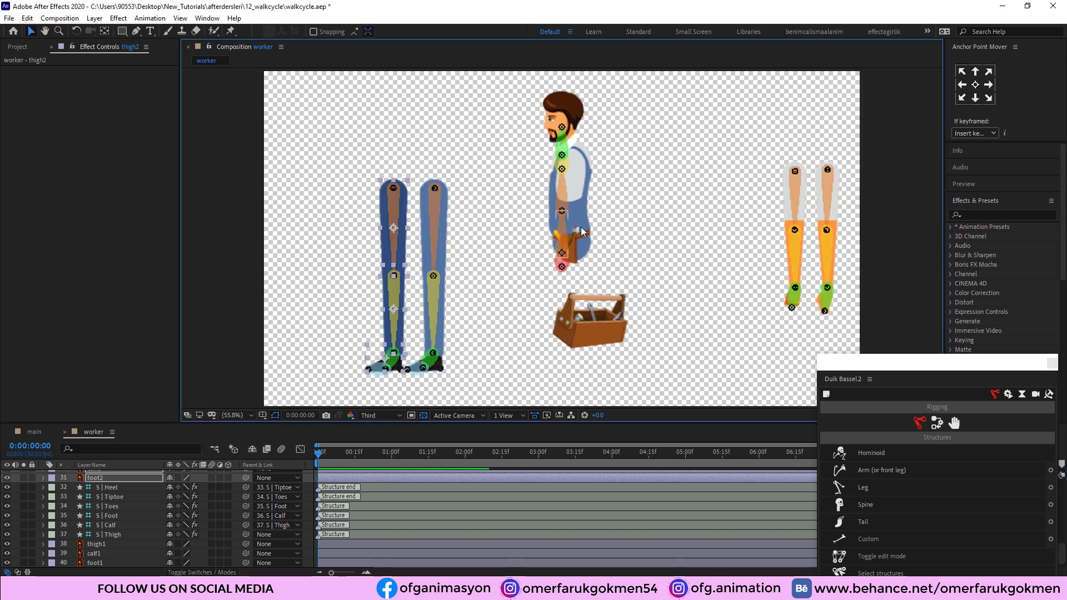
{"action": "left_click", "coordinate": [111, 525]}
{"action": "scroll", "coordinate": [114, 528], "scroll_direction": "up", "scroll_amount": 8}
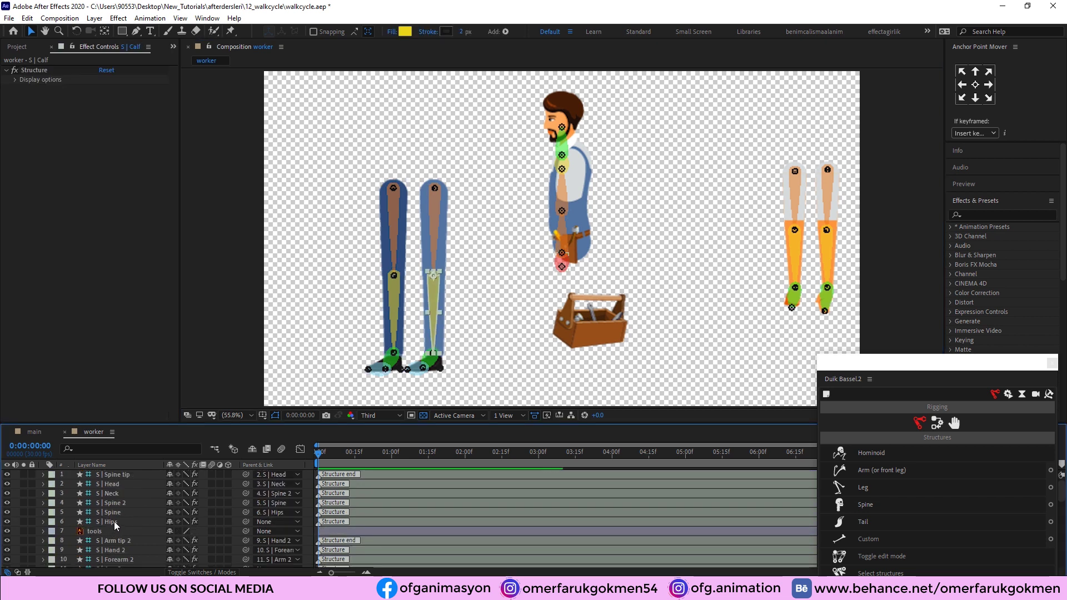
{"action": "left_click", "coordinate": [114, 522]}
{"action": "left_click", "coordinate": [115, 475], "text": "shift"}
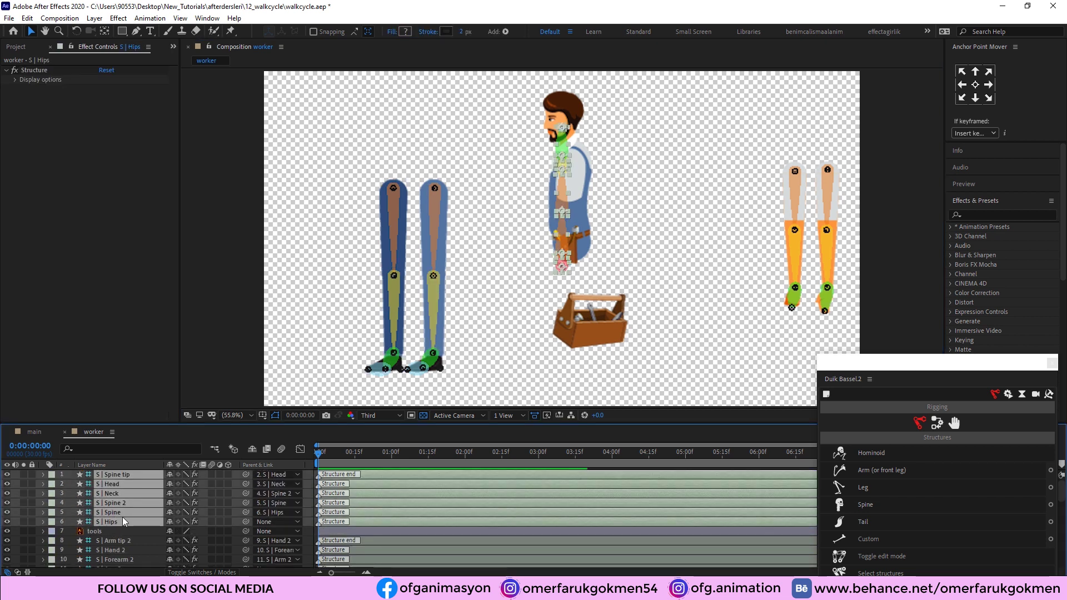
{"action": "left_click_drag", "start_coordinate": [116, 515], "coordinate": [105, 563]}
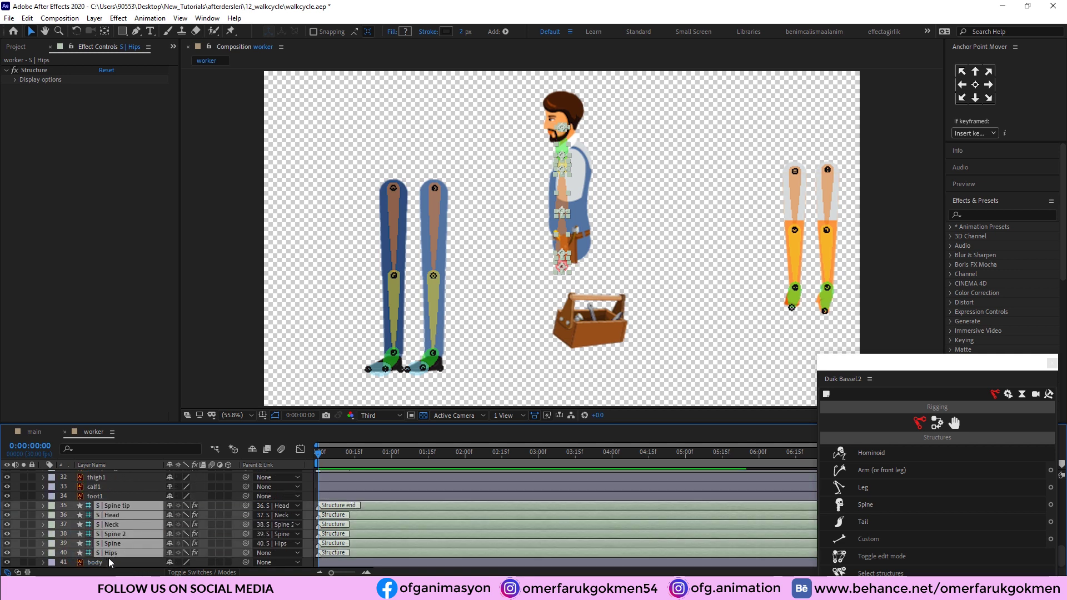
Step: Position the spine structures on the worker's torso, with the S | Hips joint centered at the lower end of the body
{"action": "left_click", "coordinate": [109, 555]}
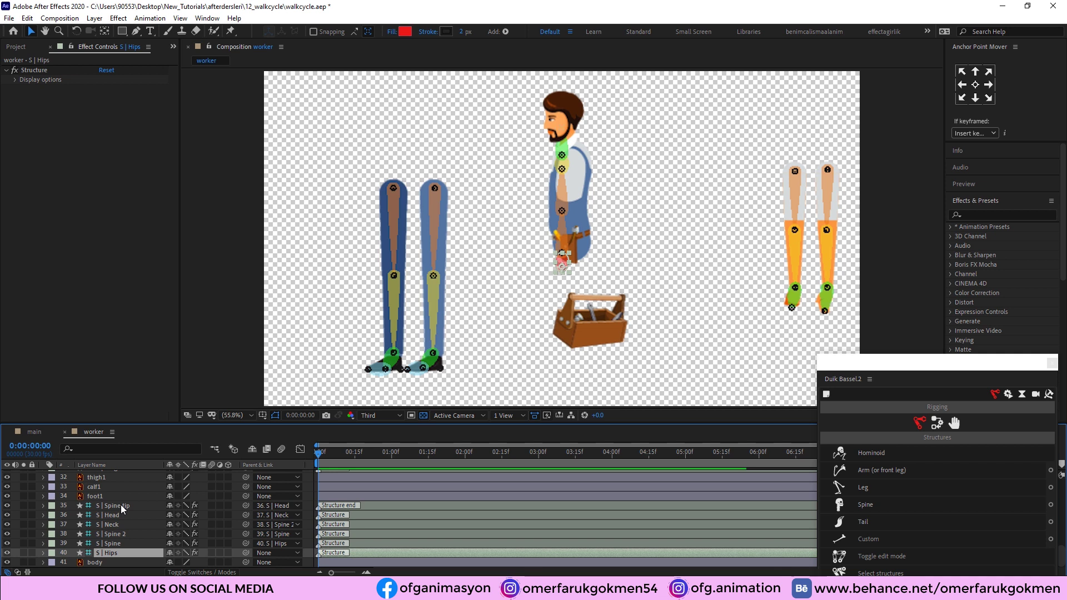
{"action": "left_click", "coordinate": [121, 505]}
{"action": "left_click", "coordinate": [113, 556], "text": "shift"}
{"action": "key", "text": "z"}
{"action": "left_click", "coordinate": [527, 279]}
{"action": "key", "text": "v"}
{"action": "left_click_drag", "start_coordinate": [593, 257], "coordinate": [611, 243]}
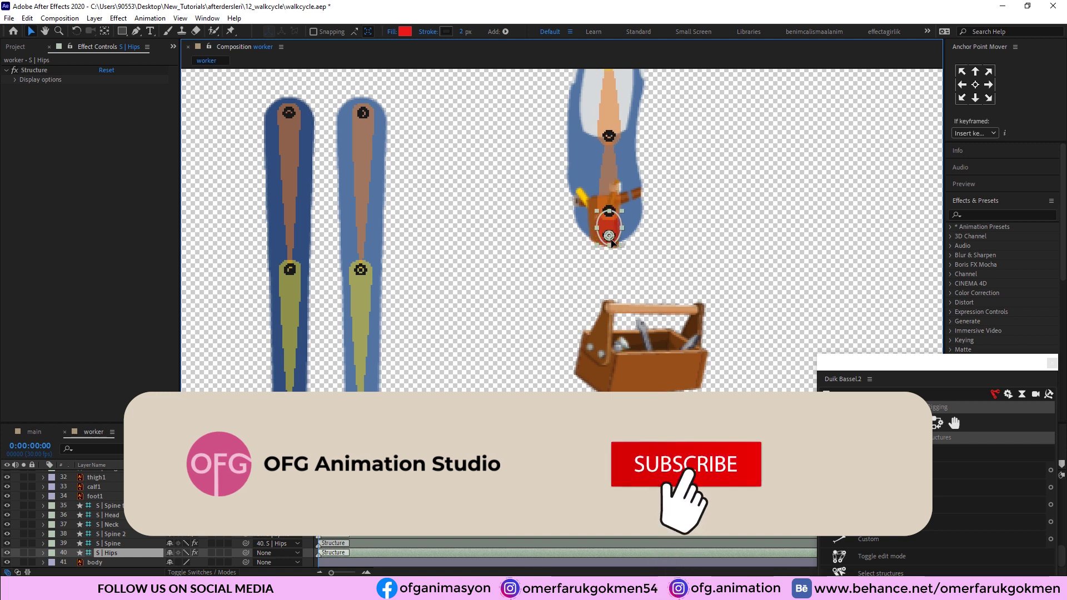
{"action": "left_click", "coordinate": [676, 224]}
Step: Move the S | Neck structure's joint up to the base of the worker's neck
{"action": "left_click_drag", "start_coordinate": [694, 247], "coordinate": [664, 297]}
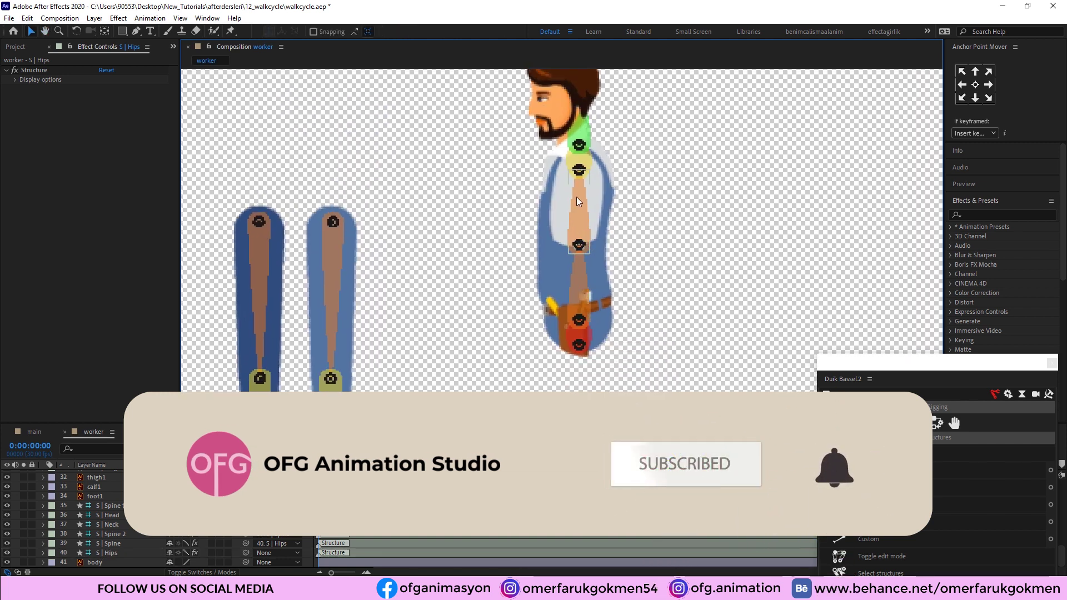
{"action": "left_click_drag", "start_coordinate": [674, 231], "coordinate": [624, 262]}
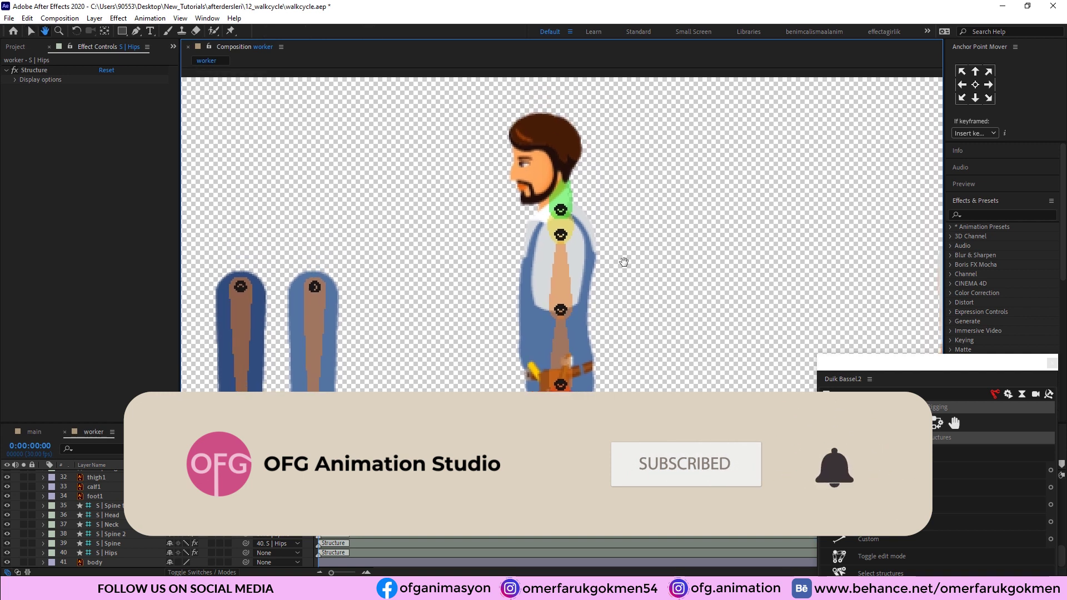
{"action": "left_click", "coordinate": [561, 235]}
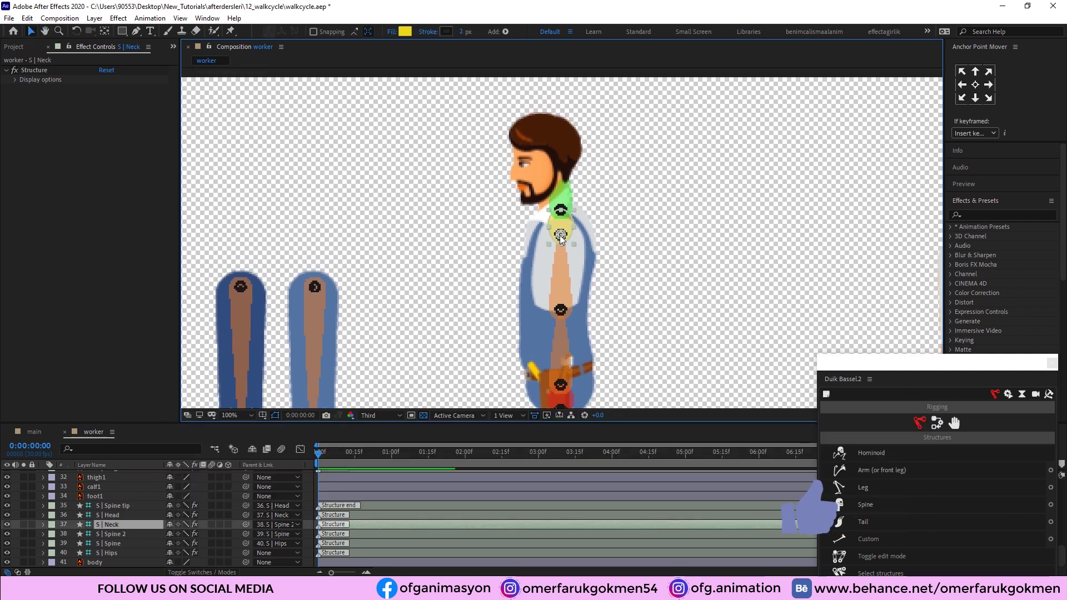
{"action": "left_click_drag", "start_coordinate": [560, 234], "coordinate": [555, 211]}
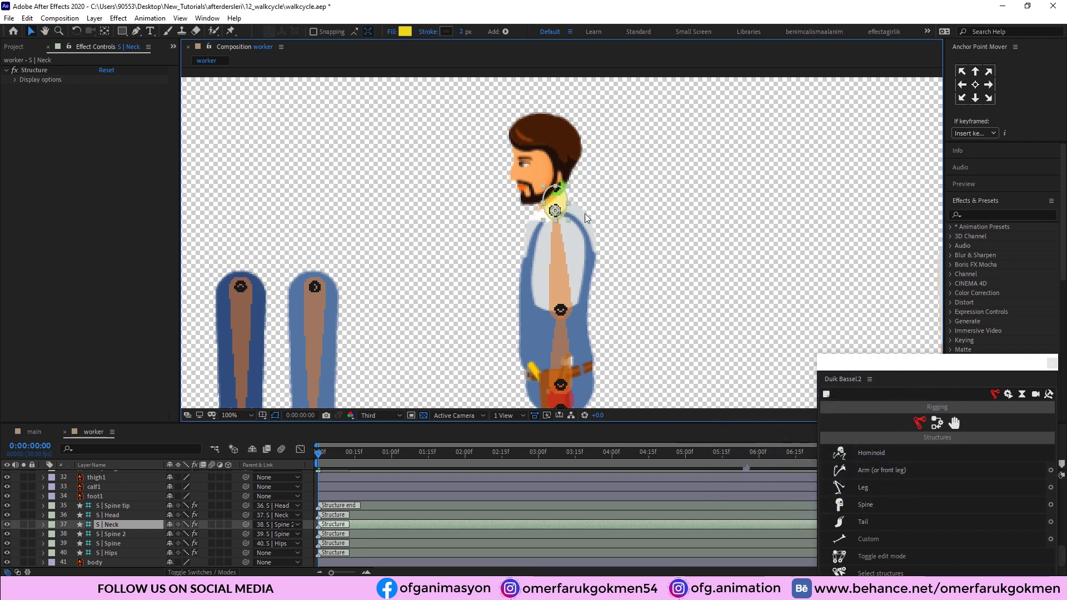
Step: Place the S | Head joint near the jaw inside the head and the S | Spine tip at the top of the hair
{"action": "left_click", "coordinate": [558, 186]}
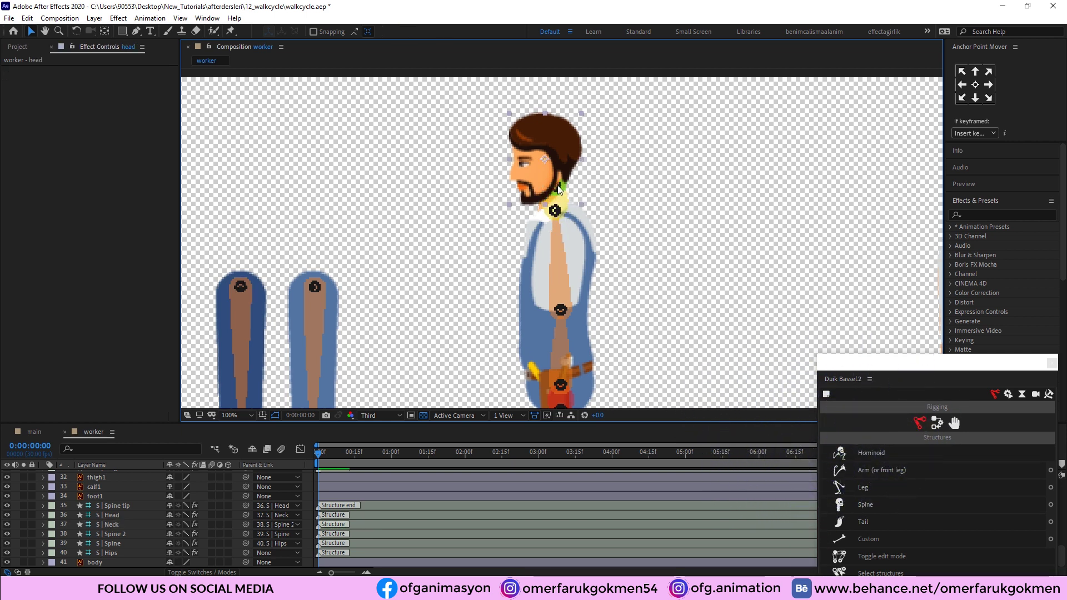
{"action": "left_click", "coordinate": [112, 505]}
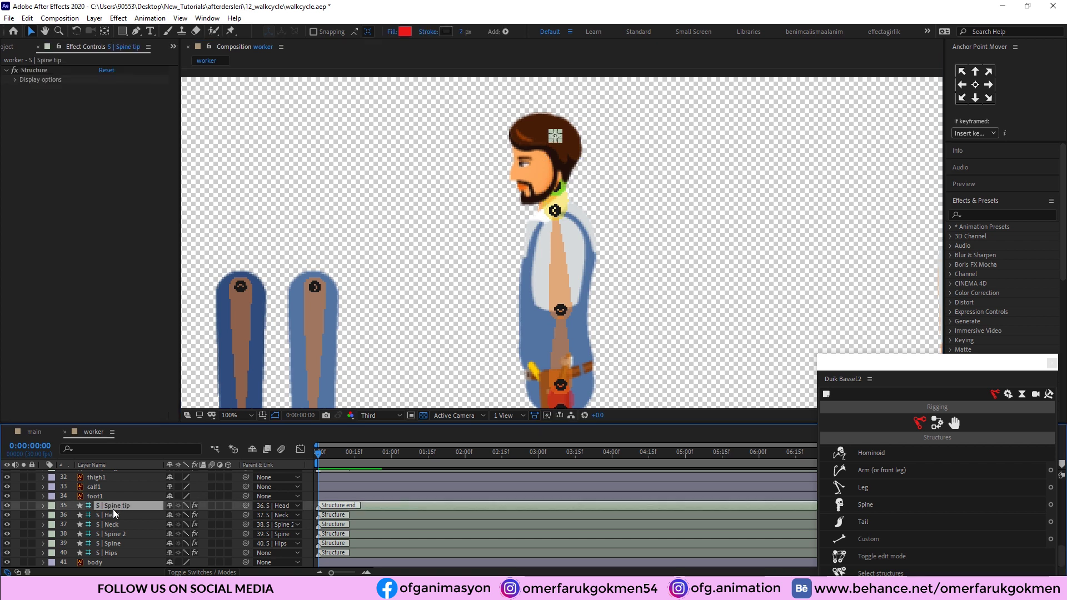
{"action": "left_click", "coordinate": [112, 513]}
{"action": "left_click_drag", "start_coordinate": [558, 190], "coordinate": [547, 179]}
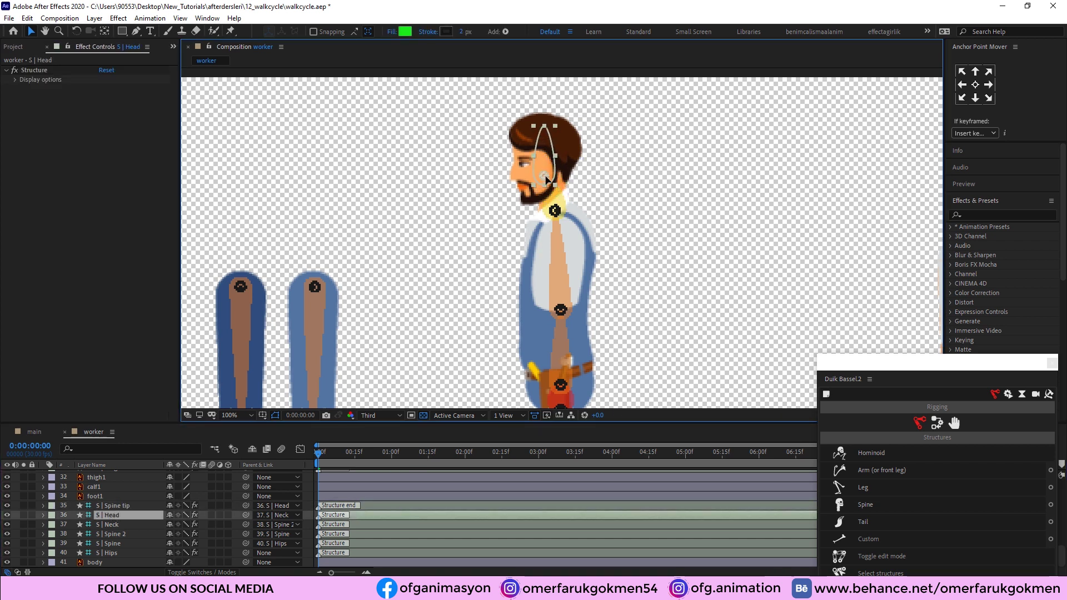
{"action": "left_click", "coordinate": [109, 505]}
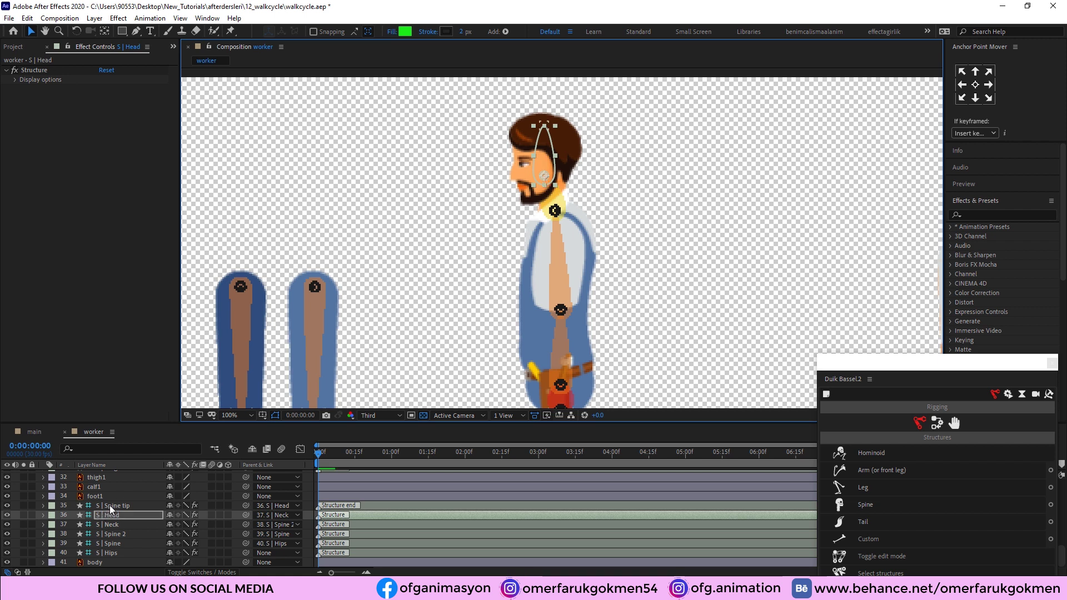
{"action": "left_click_drag", "start_coordinate": [544, 127], "coordinate": [537, 123]}
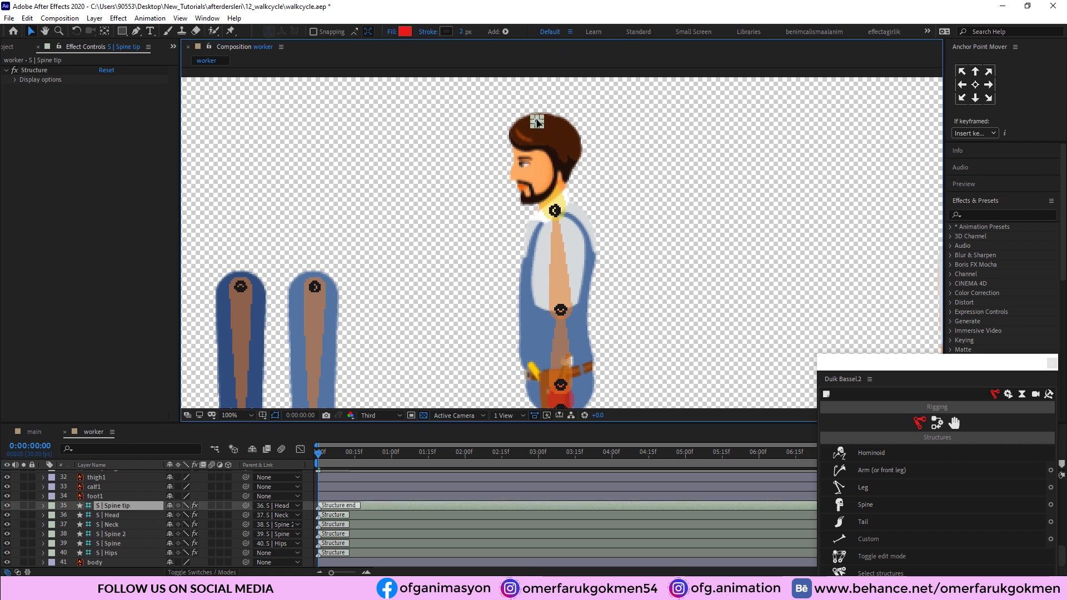
Step: Parent arm2 to S | Arm 2, forearm2 to S | Forearm 2 and hand2 to S | Hand 2
{"action": "left_click", "coordinate": [230, 415]}
{"action": "left_click", "coordinate": [232, 217]}
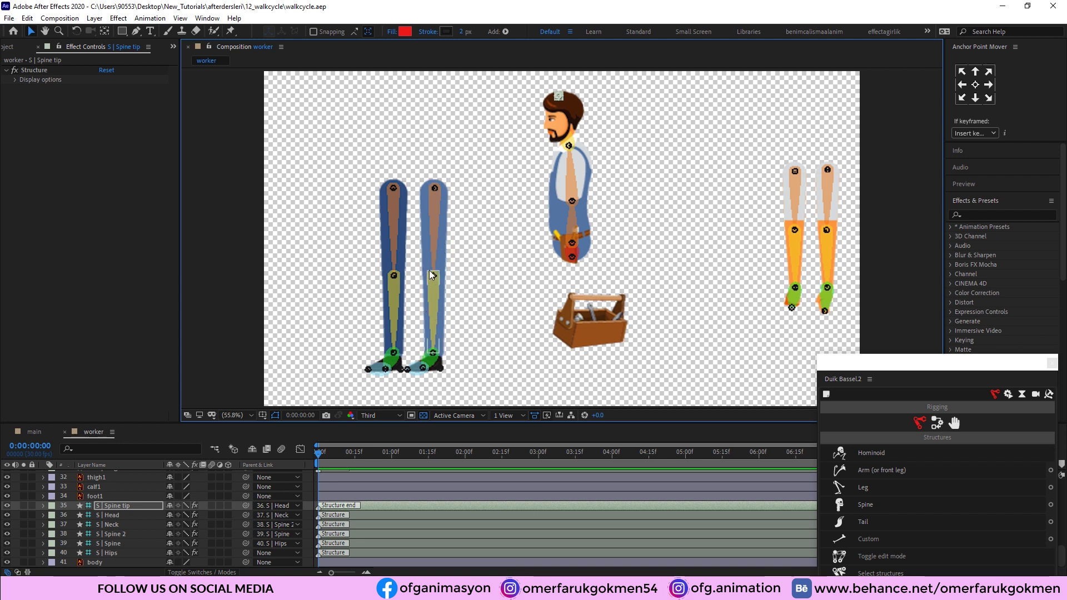
{"action": "scroll", "coordinate": [107, 538], "scroll_direction": "up", "scroll_amount": 10}
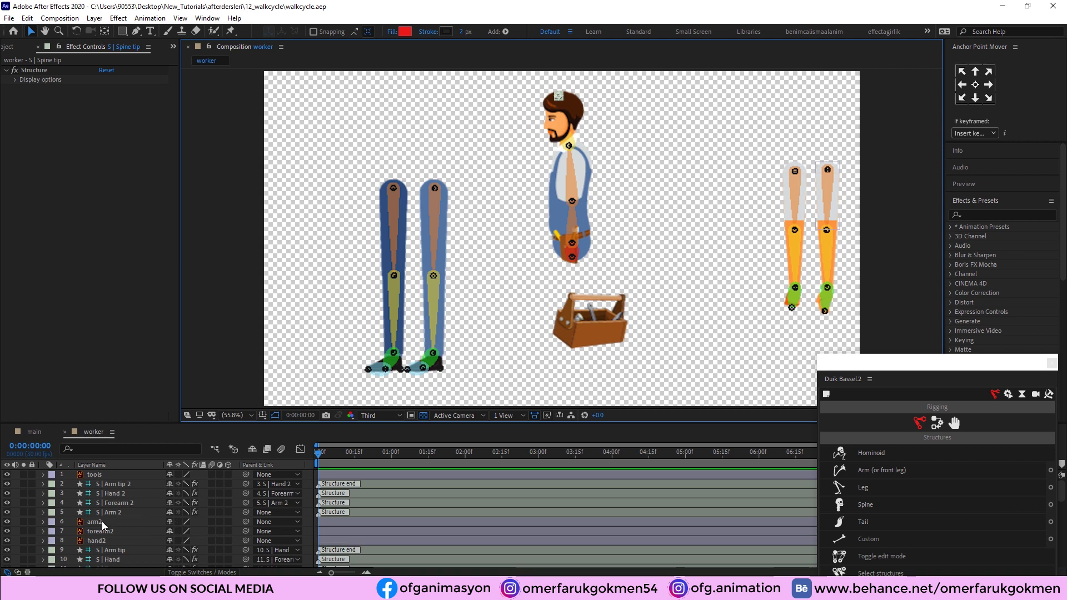
{"action": "left_click", "coordinate": [101, 521]}
{"action": "left_click", "coordinate": [273, 521]}
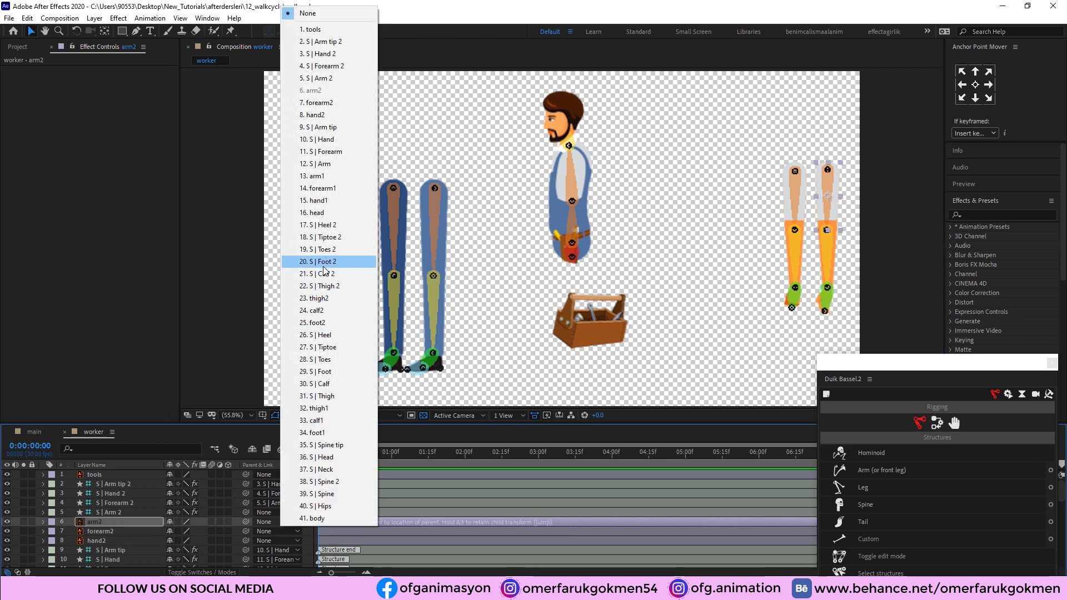
{"action": "left_click", "coordinate": [324, 79]}
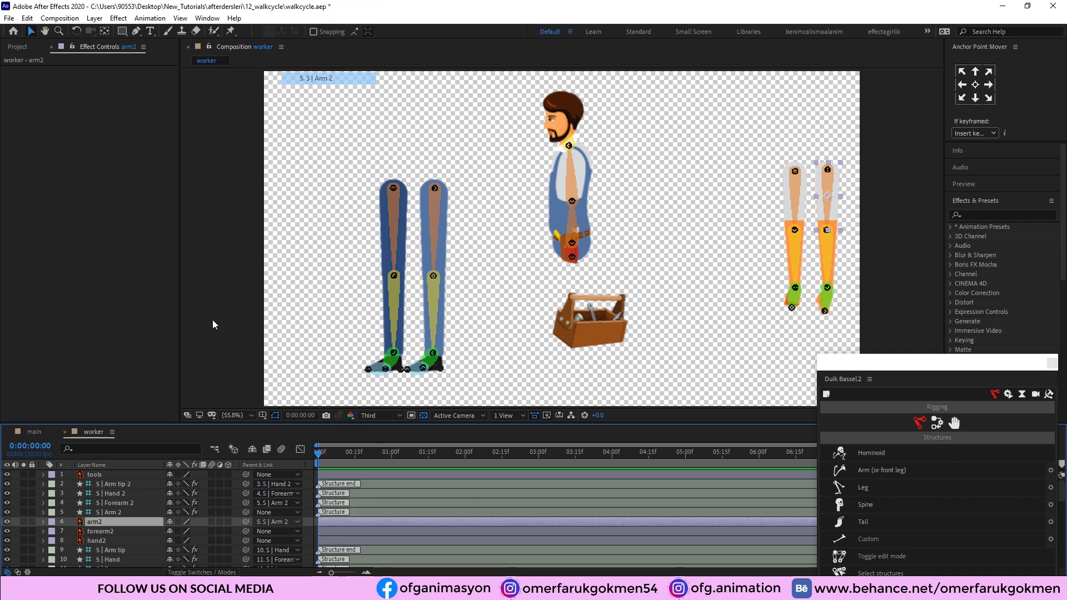
{"action": "left_click", "coordinate": [115, 532]}
{"action": "left_click_drag", "start_coordinate": [245, 531], "coordinate": [138, 506]}
{"action": "left_click", "coordinate": [112, 541]}
{"action": "left_click_drag", "start_coordinate": [246, 540], "coordinate": [123, 492]}
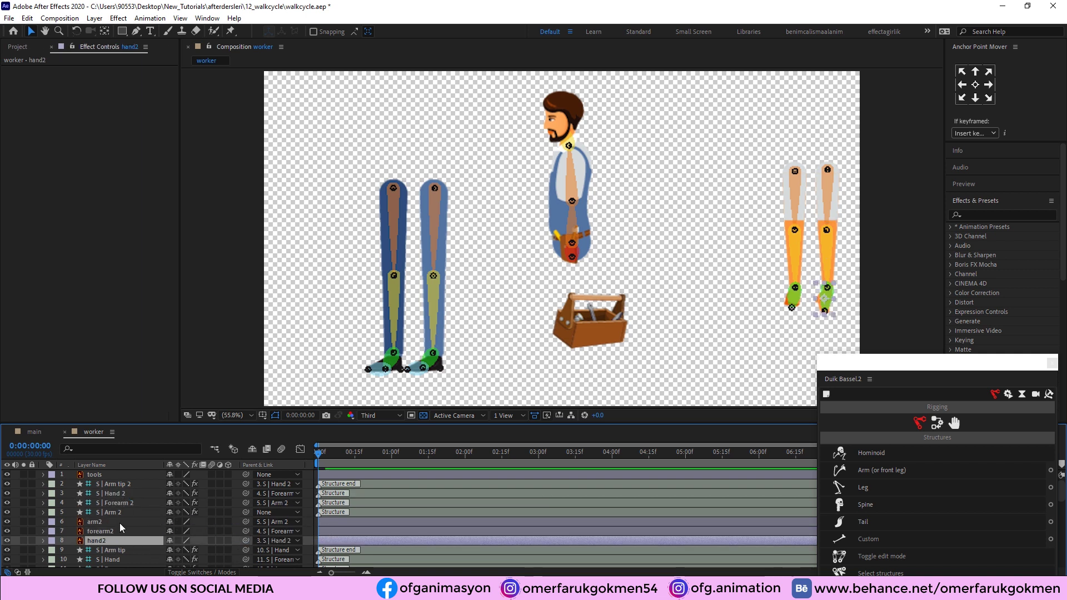
Step: Parent thigh2 to S | Thigh 2, calf2 to S | Calf 2 and foot2 to S | Foot 2
{"action": "scroll", "coordinate": [119, 522], "scroll_direction": "down", "scroll_amount": 2}
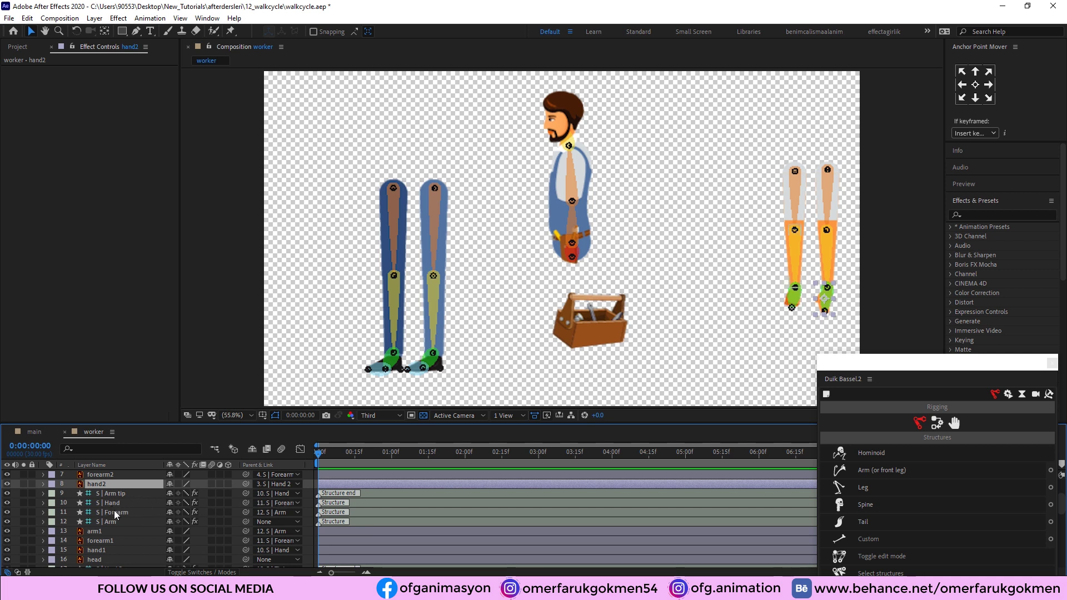
{"action": "scroll", "coordinate": [114, 514], "scroll_direction": "down", "scroll_amount": 1}
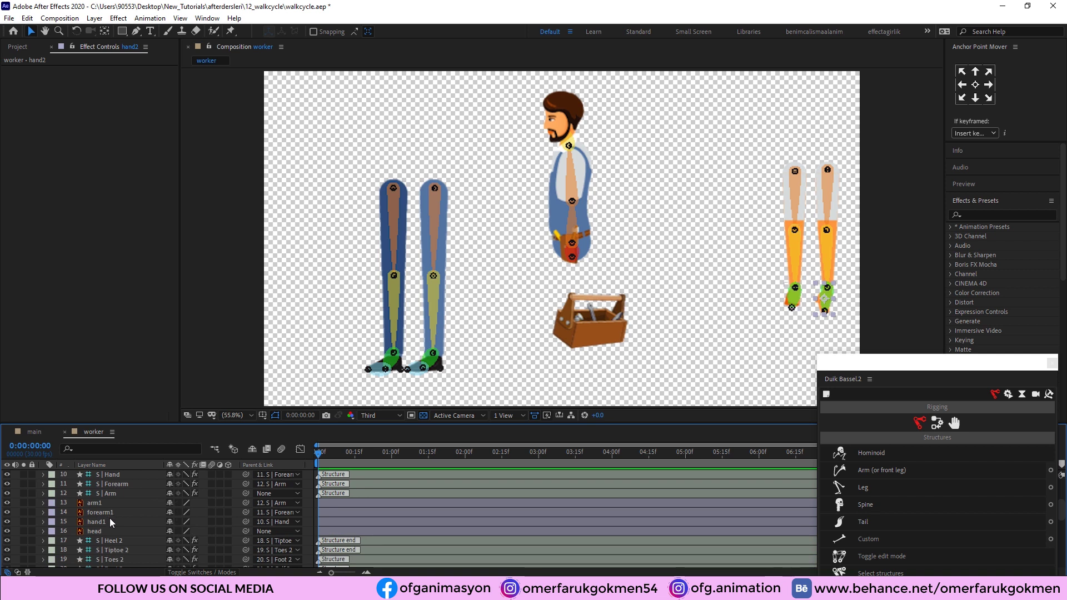
{"action": "scroll", "coordinate": [109, 518], "scroll_direction": "down", "scroll_amount": 1}
{"action": "scroll", "coordinate": [109, 518], "scroll_direction": "down", "scroll_amount": 1}
{"action": "scroll", "coordinate": [109, 518], "scroll_direction": "down", "scroll_amount": 1}
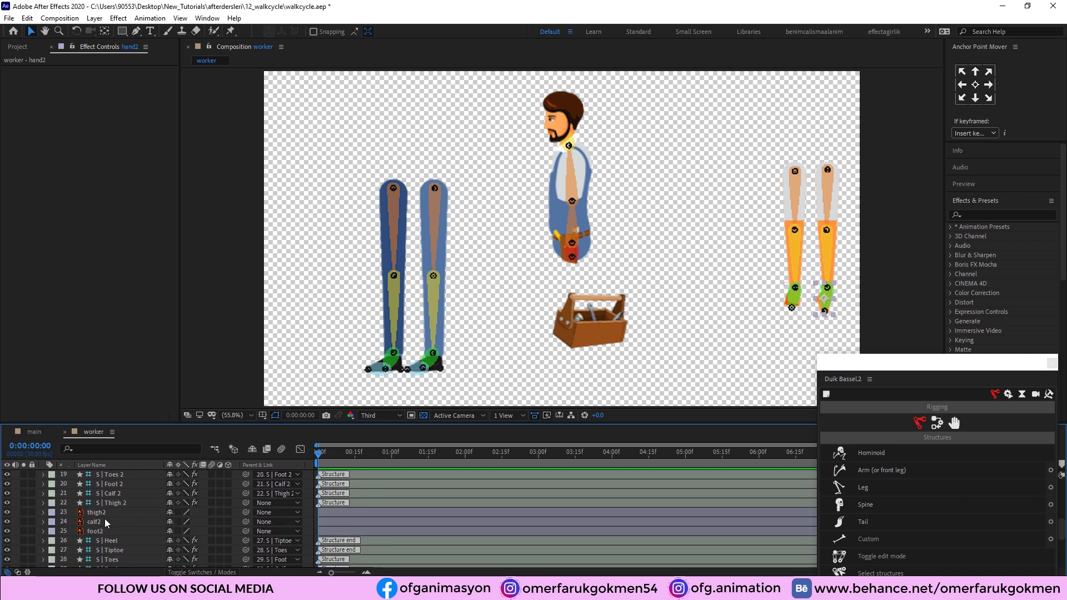
{"action": "left_click", "coordinate": [102, 513]}
{"action": "left_click_drag", "start_coordinate": [246, 511], "coordinate": [129, 502]}
{"action": "left_click", "coordinate": [94, 522]}
{"action": "left_click_drag", "start_coordinate": [245, 522], "coordinate": [129, 496]}
{"action": "left_click", "coordinate": [245, 531]}
{"action": "left_click_drag", "start_coordinate": [245, 531], "coordinate": [117, 484]}
Step: Parent thigh1 to S | Thigh, calf1 to S | Calf and foot1 to S | Foot
{"action": "left_click", "coordinate": [107, 541]}
{"action": "scroll", "coordinate": [108, 542], "scroll_direction": "down", "scroll_amount": 2}
{"action": "left_click", "coordinate": [111, 532]}
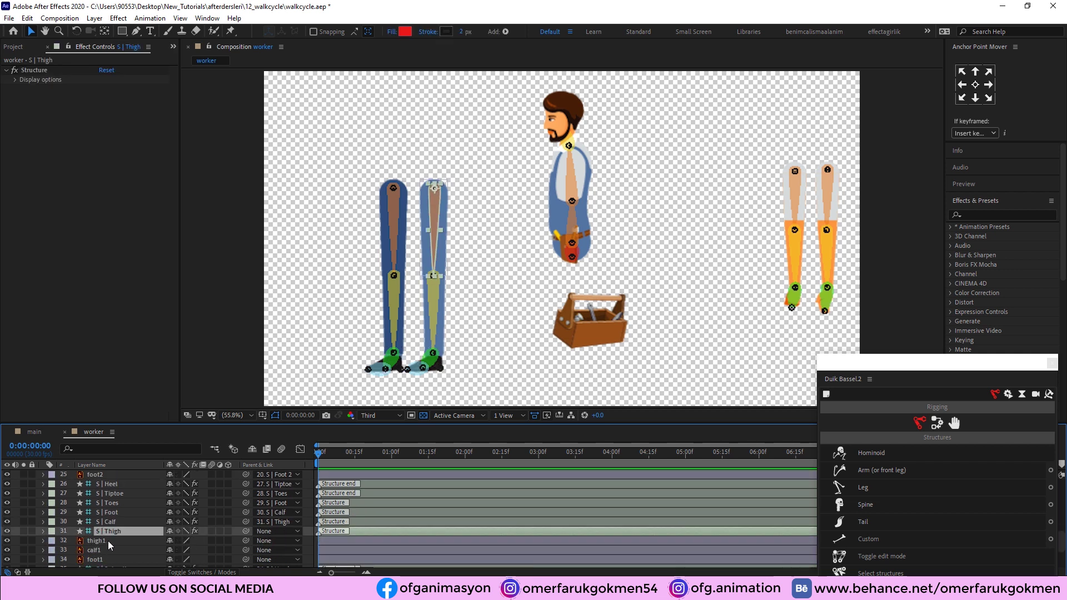
{"action": "left_click", "coordinate": [108, 542]}
{"action": "left_click_drag", "start_coordinate": [246, 540], "coordinate": [119, 532]}
{"action": "left_click", "coordinate": [105, 549]}
{"action": "left_click_drag", "start_coordinate": [245, 550], "coordinate": [114, 523]}
{"action": "left_click", "coordinate": [105, 560]}
{"action": "left_click_drag", "start_coordinate": [245, 558], "coordinate": [113, 512]}
{"action": "scroll", "coordinate": [115, 515], "scroll_direction": "down", "scroll_amount": 3}
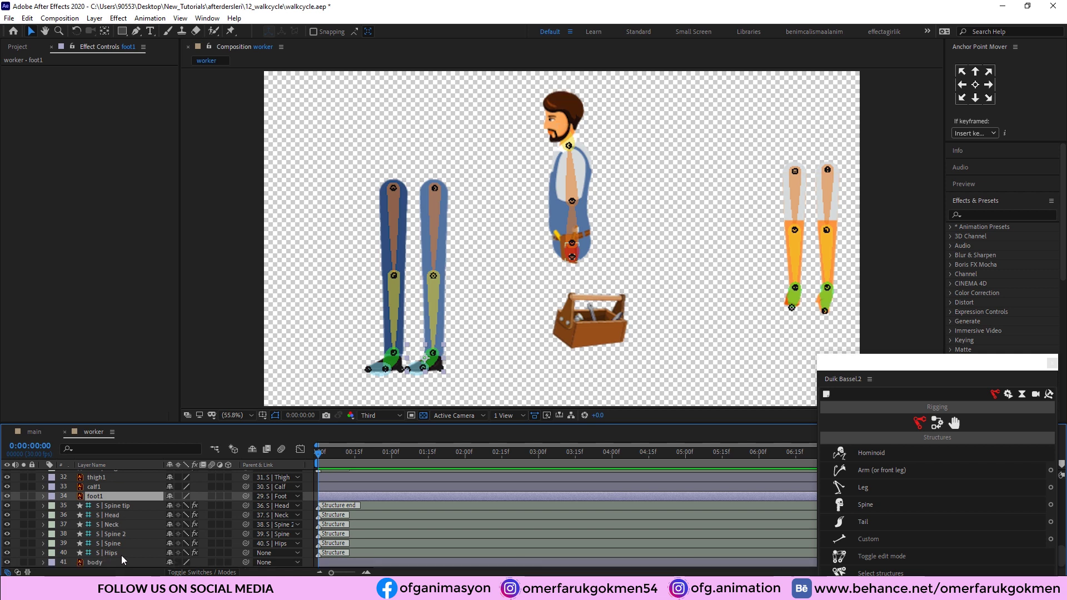
Step: Parent the head layer to body and the body layer to S | Hips
{"action": "scroll", "coordinate": [137, 535], "scroll_direction": "up", "scroll_amount": 6}
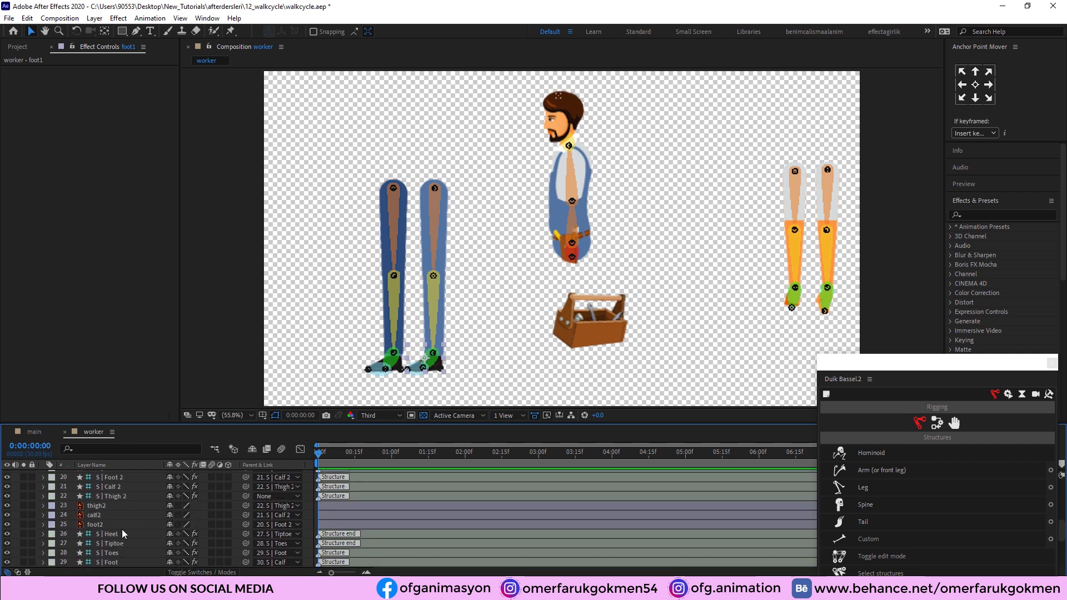
{"action": "scroll", "coordinate": [122, 529], "scroll_direction": "up", "scroll_amount": 3}
{"action": "left_click", "coordinate": [100, 524]}
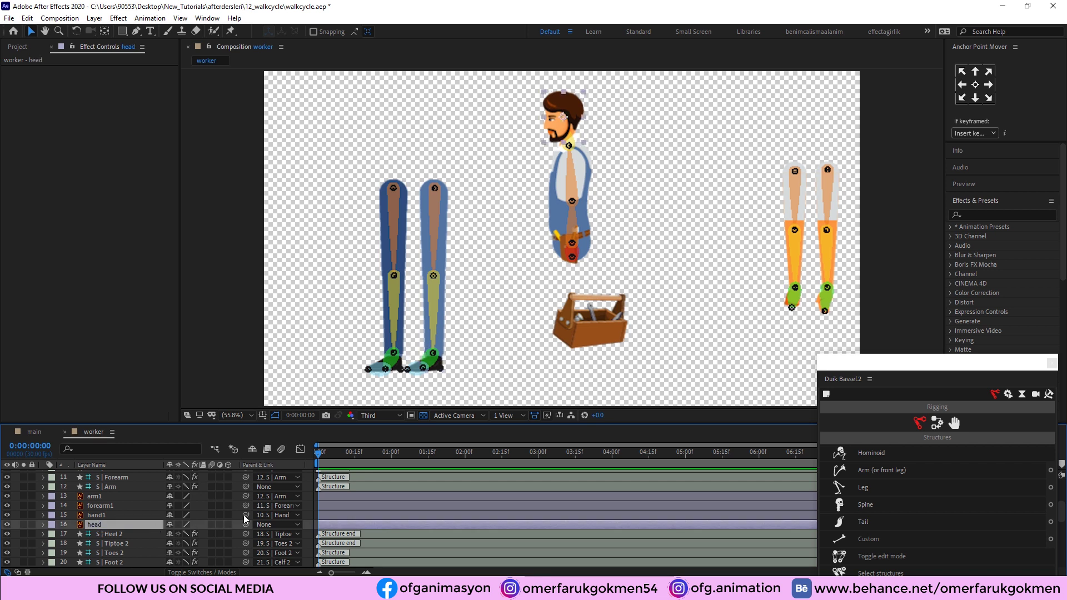
{"action": "left_click", "coordinate": [266, 526]}
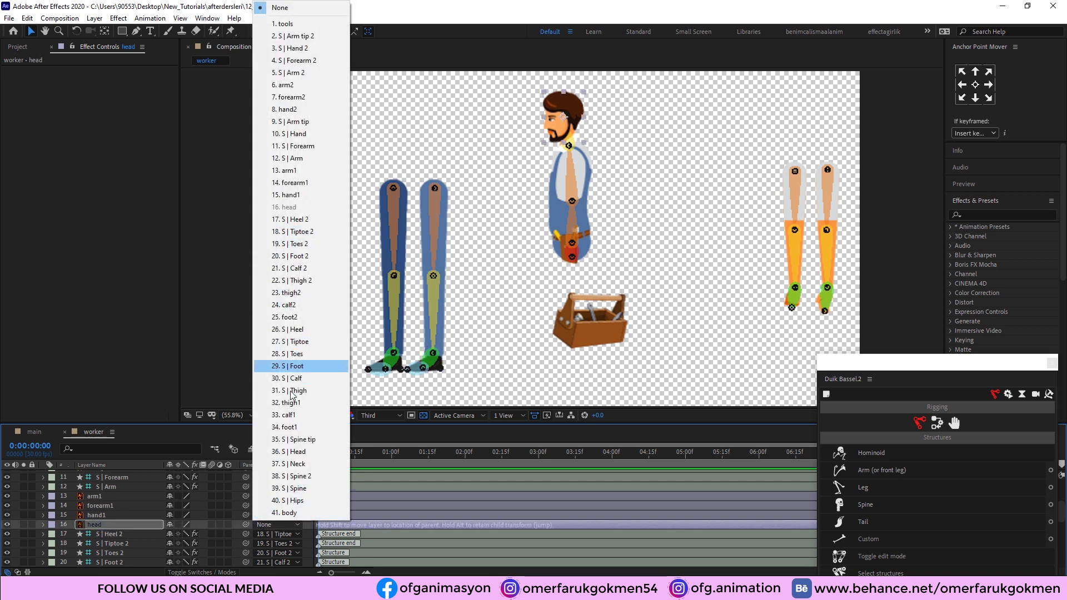
{"action": "left_click", "coordinate": [286, 512]}
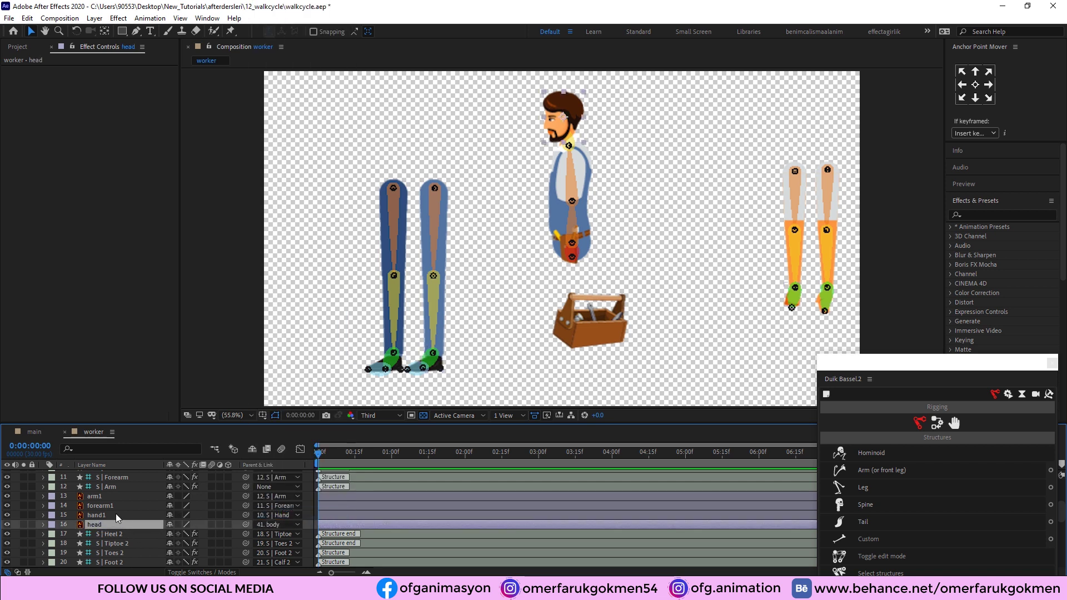
{"action": "scroll", "coordinate": [111, 534], "scroll_direction": "down", "scroll_amount": 10}
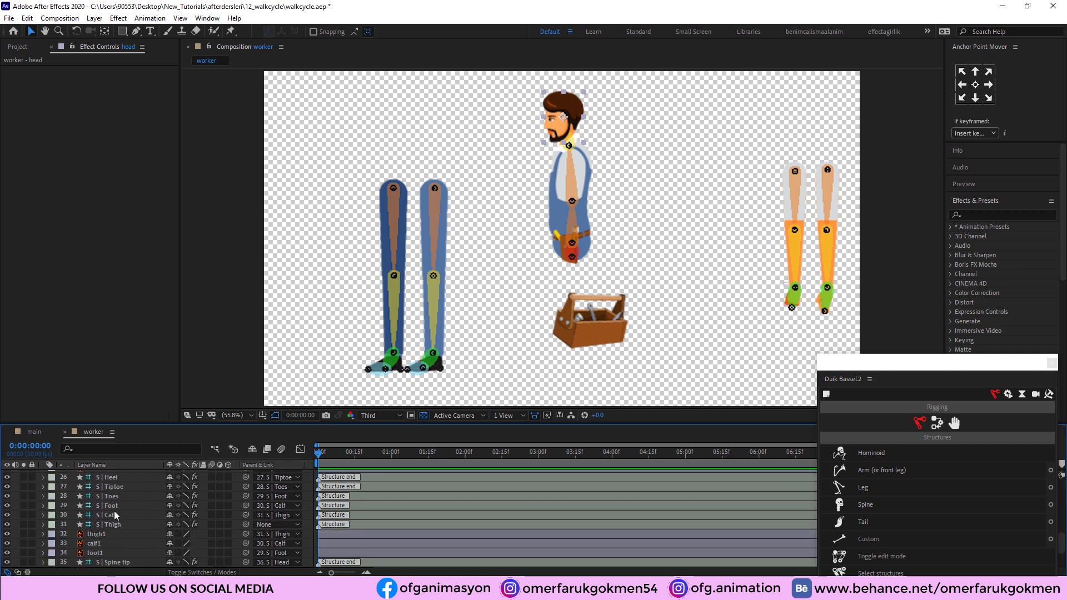
{"action": "left_click", "coordinate": [105, 559]}
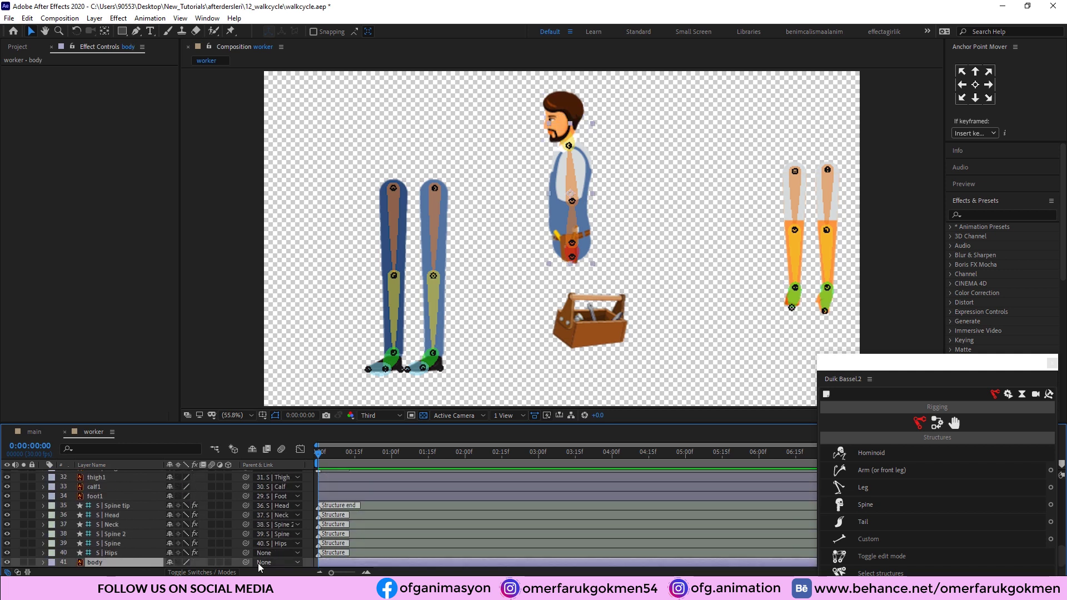
{"action": "left_click_drag", "start_coordinate": [246, 563], "coordinate": [119, 554]}
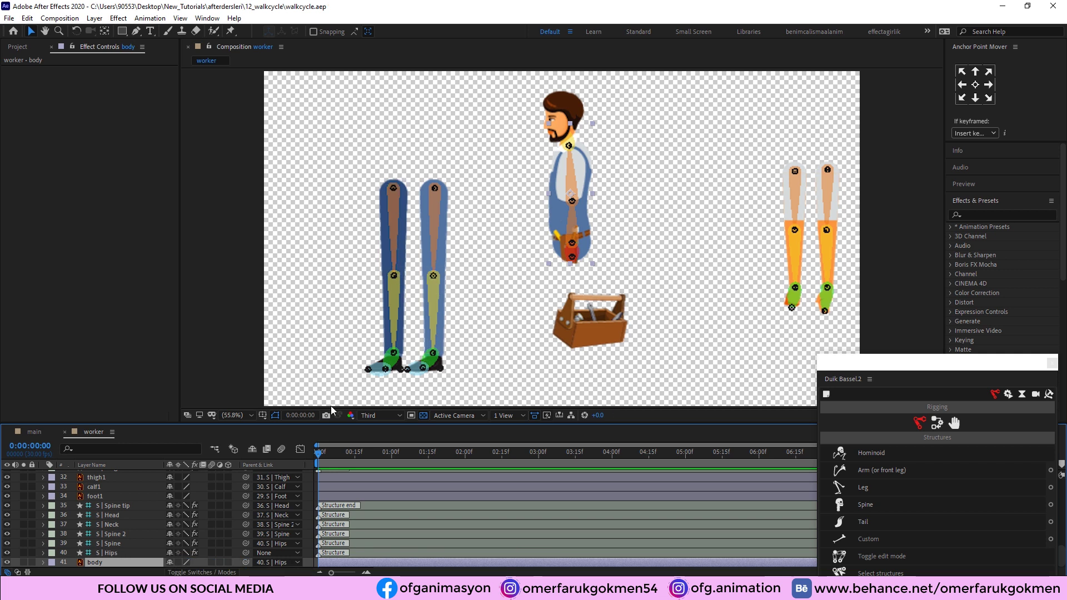
Step: Move the layers from S | Arm tip 2 through hand2 together onto the body, with the arm's upper end at the shoulder
{"action": "key", "text": "KP_2"}
{"action": "left_click", "coordinate": [106, 541], "text": "shift"}
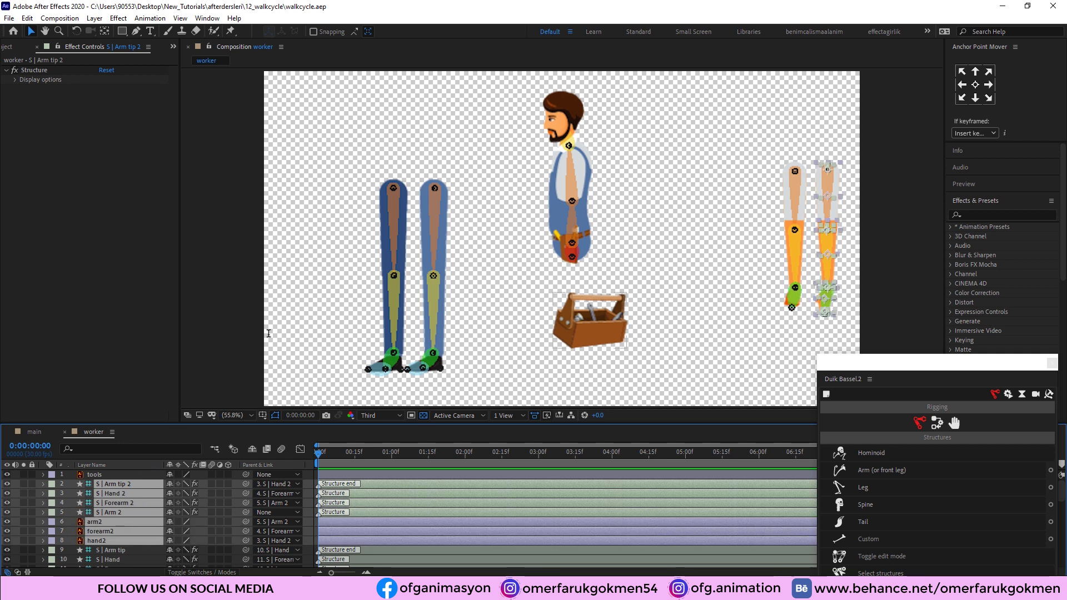
{"action": "mouse_move", "coordinate": [829, 170]}
{"action": "left_mouse_down"}
{"action": "mouse_move", "coordinate": [681, 191]}
{"action": "mouse_move", "coordinate": [575, 164]}
{"action": "left_mouse_up"}
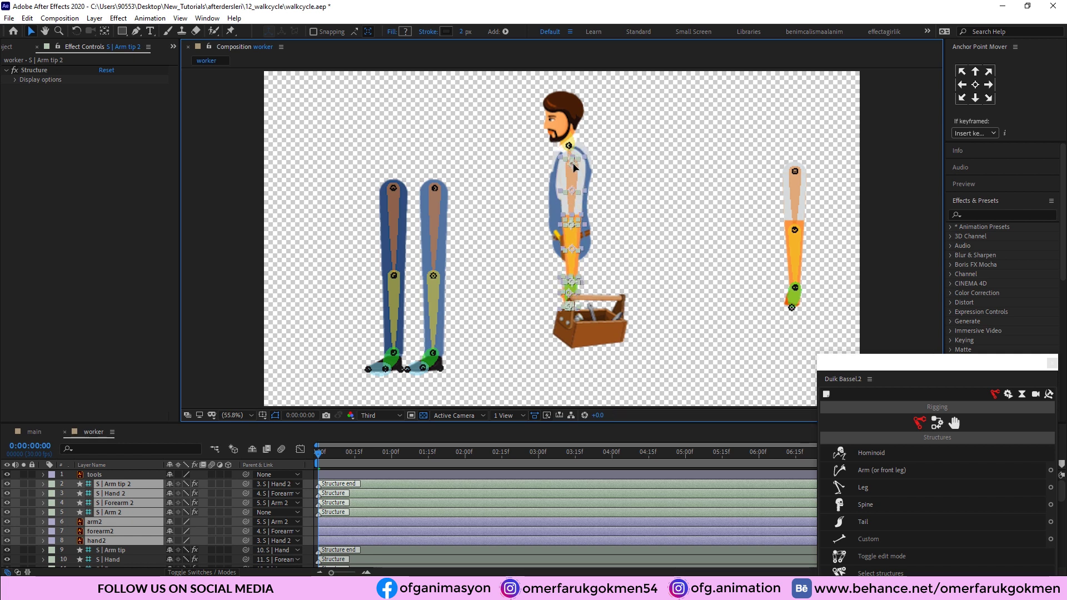
Step: Move the layers from S | Arm tip through hand1 together onto the shoulder, overlapping the arm already placed there
{"action": "left_click", "coordinate": [132, 547]}
{"action": "scroll", "coordinate": [132, 547], "scroll_direction": "down", "scroll_amount": 1}
{"action": "scroll", "coordinate": [116, 550], "scroll_direction": "down", "scroll_amount": 1}
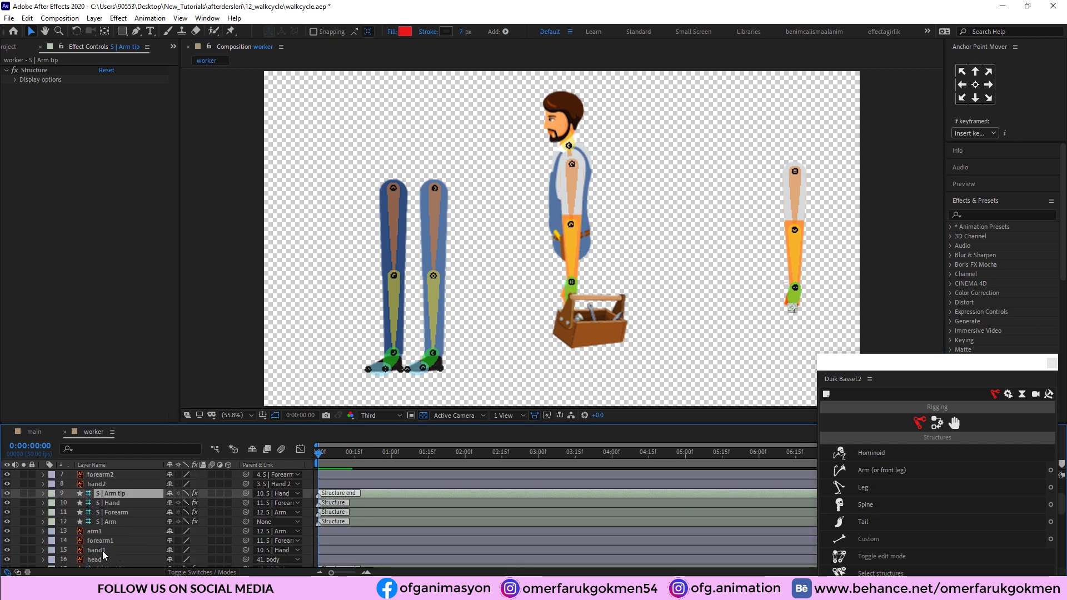
{"action": "left_click", "coordinate": [102, 550], "text": "shift"}
{"action": "left_click_drag", "start_coordinate": [792, 175], "coordinate": [574, 169]}
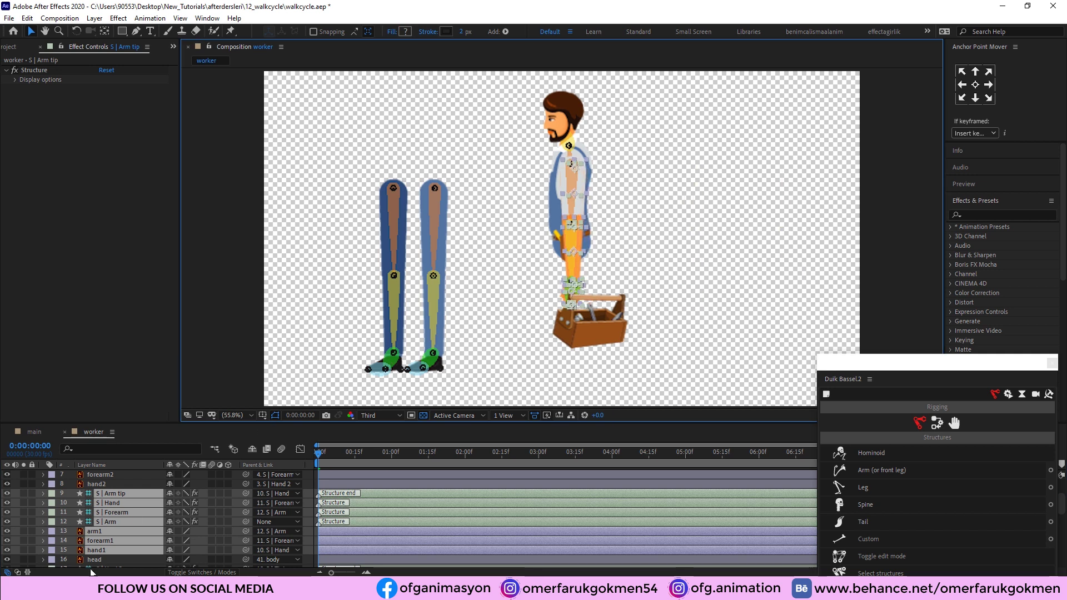
Step: Move the layers from S | Heel 2 through foot2 together so the leg's upper end sits at the body's hip
{"action": "scroll", "coordinate": [116, 508], "scroll_direction": "down", "scroll_amount": 2}
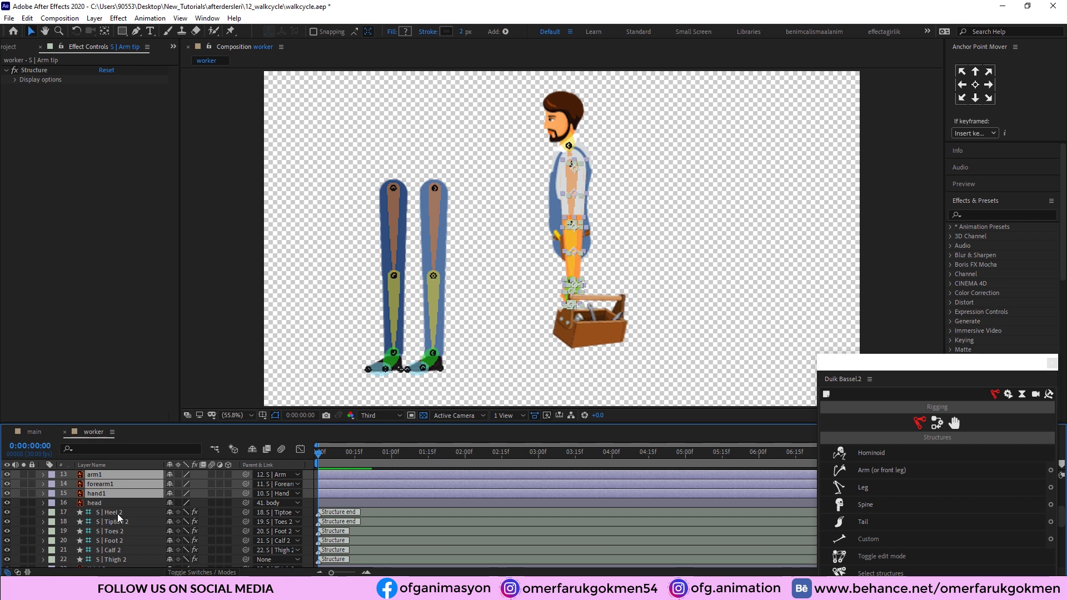
{"action": "left_click", "coordinate": [117, 512]}
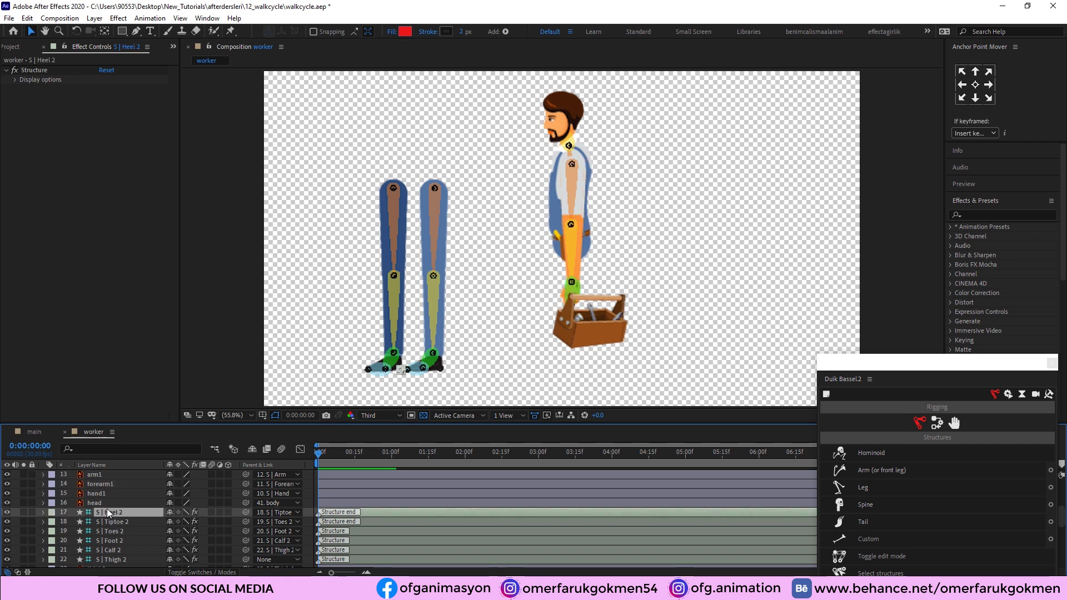
{"action": "scroll", "coordinate": [113, 535], "scroll_direction": "down", "scroll_amount": 1}
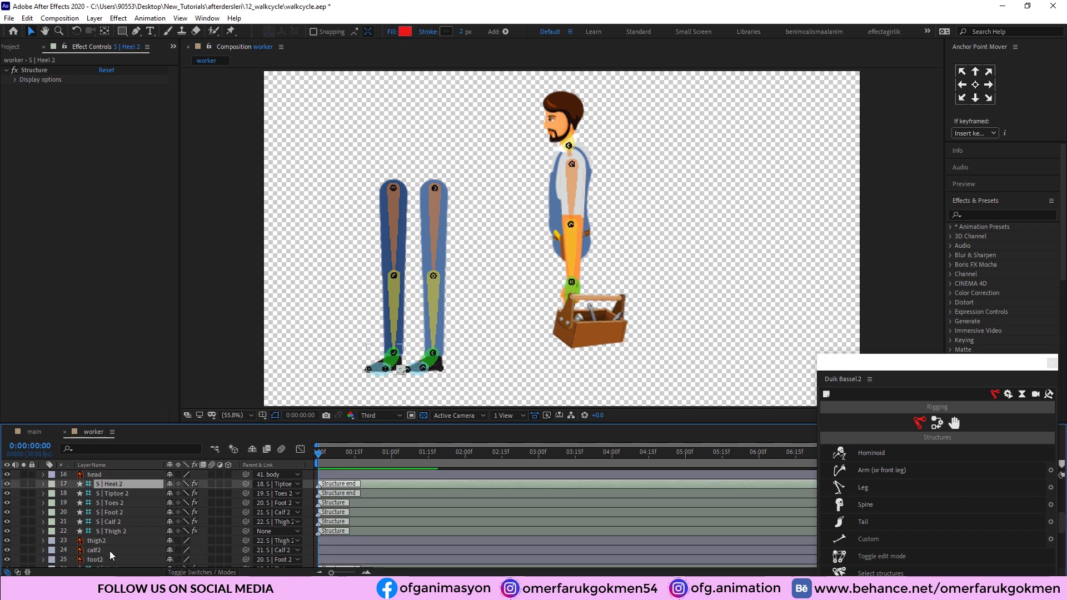
{"action": "left_click", "coordinate": [106, 555], "text": "shift"}
{"action": "left_click_drag", "start_coordinate": [398, 191], "coordinate": [462, 222]}
{"action": "left_click_drag", "start_coordinate": [545, 245], "coordinate": [572, 249]}
Step: Move the layers from S | Heel through foot1 together to the hip, slightly in front of the other leg
{"action": "scroll", "coordinate": [109, 486], "scroll_direction": "down", "scroll_amount": 3}
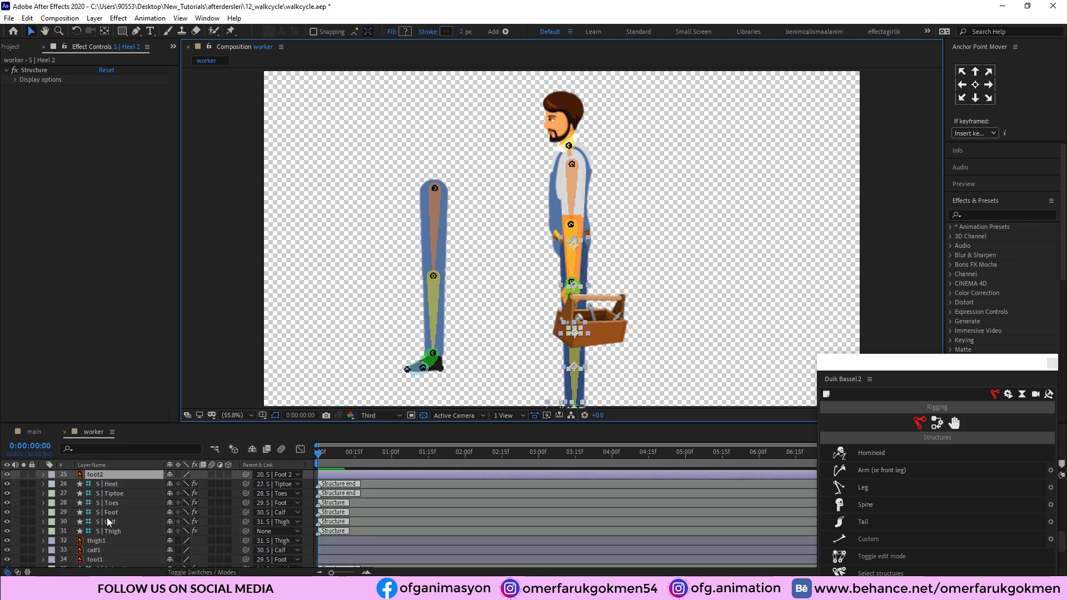
{"action": "left_click", "coordinate": [109, 487]}
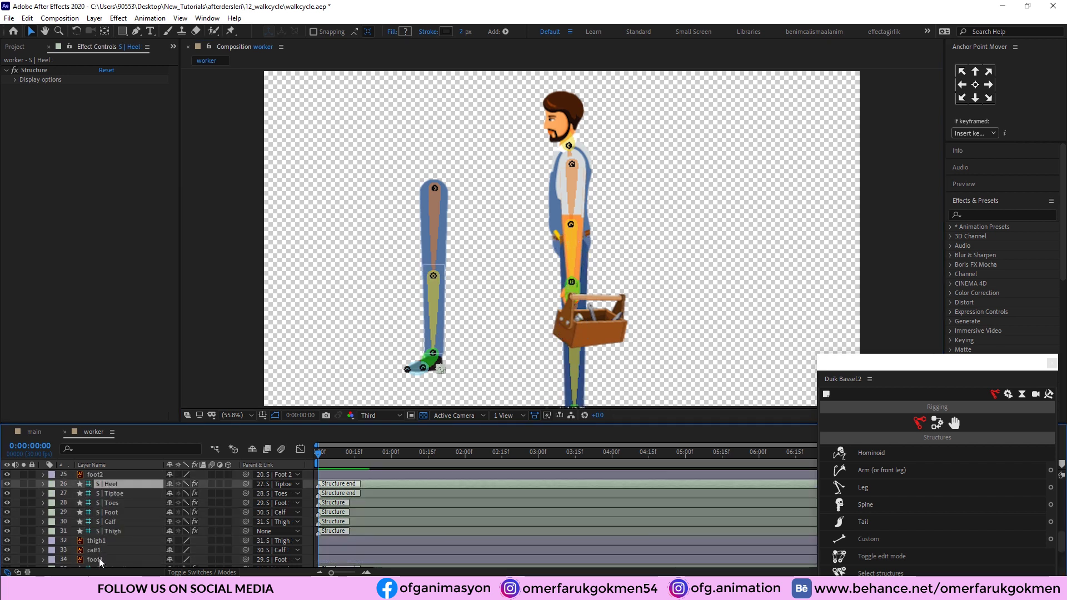
{"action": "left_click", "coordinate": [99, 558], "text": "shift"}
{"action": "left_click_drag", "start_coordinate": [438, 192], "coordinate": [549, 255]}
{"action": "left_click_drag", "start_coordinate": [559, 256], "coordinate": [568, 248]}
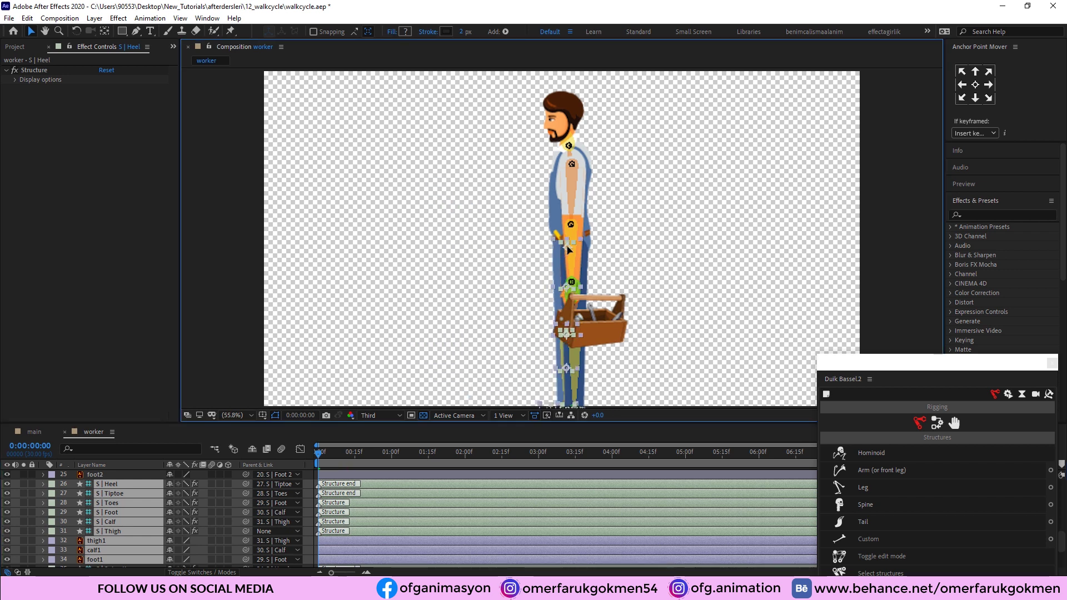
Step: Move the tools layer so the toolbox handle sits centred under the character's hand
{"action": "scroll", "coordinate": [99, 478], "scroll_direction": "up", "scroll_amount": 8}
{"action": "left_click", "coordinate": [134, 475]}
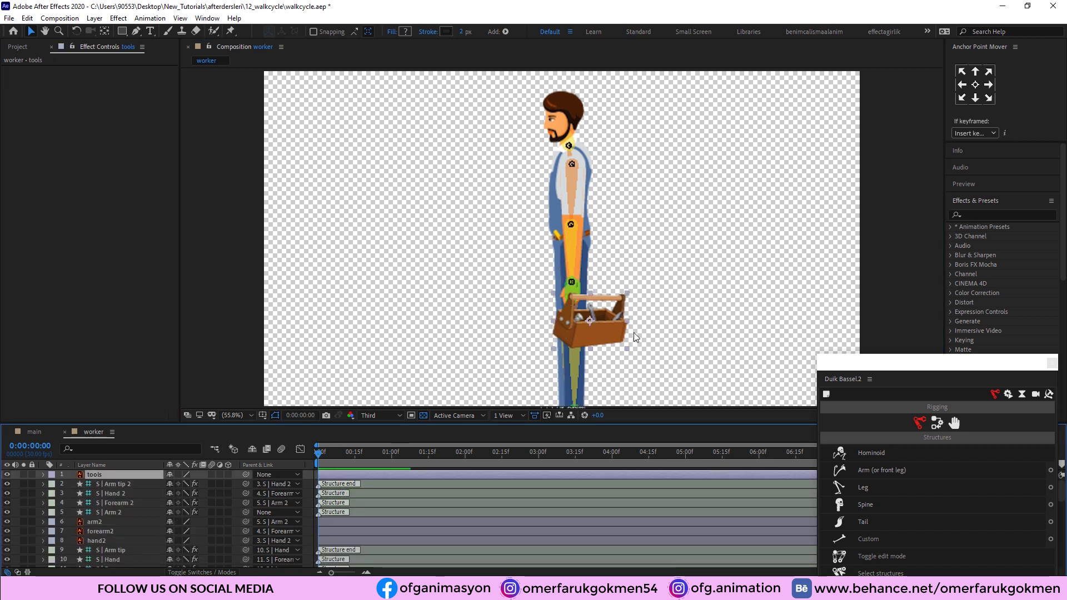
{"action": "mouse_move", "coordinate": [606, 324]}
{"action": "left_mouse_down"}
{"action": "mouse_move", "coordinate": [561, 300]}
{"action": "mouse_move", "coordinate": [592, 325]}
{"action": "left_mouse_up"}
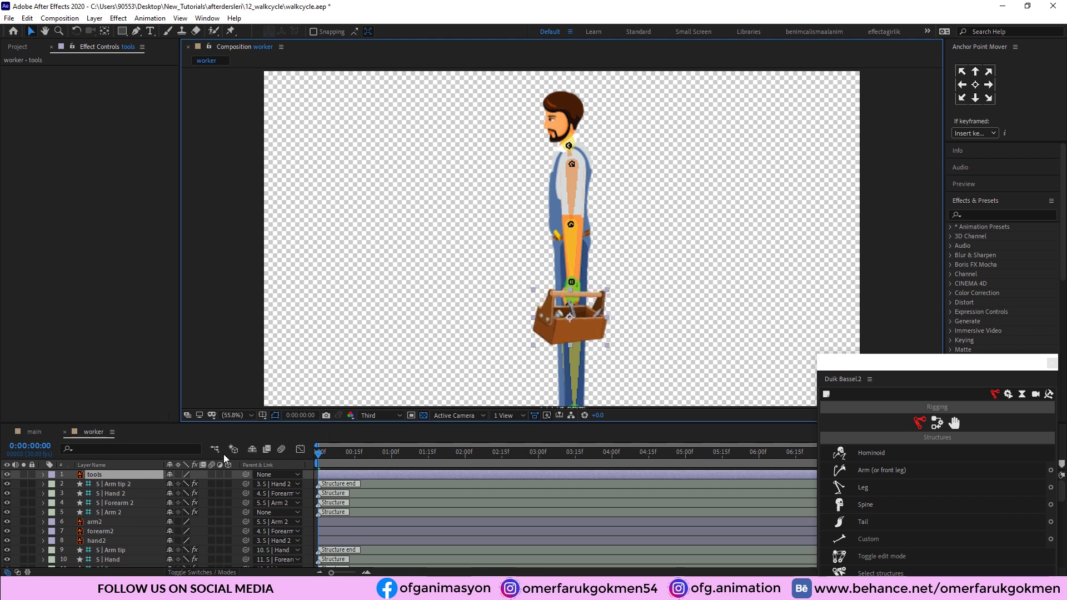
{"action": "left_click", "coordinate": [234, 415]}
{"action": "left_click", "coordinate": [234, 213]}
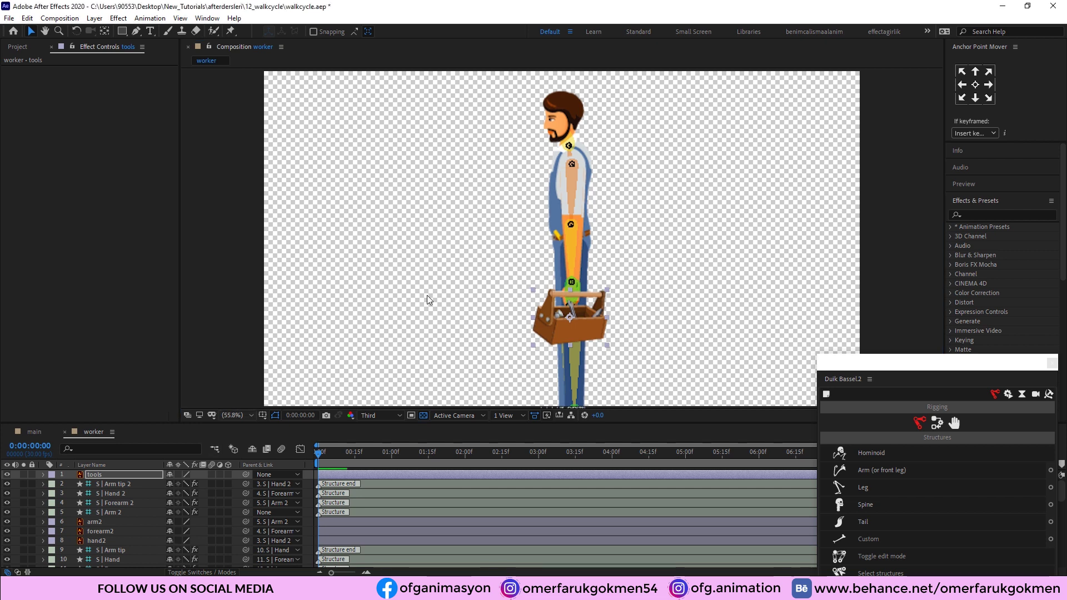
Step: Reorder the layers from S | Arm tip 2 through hand2 below the body layer so this arm sits behind it
{"action": "left_click", "coordinate": [102, 523]}
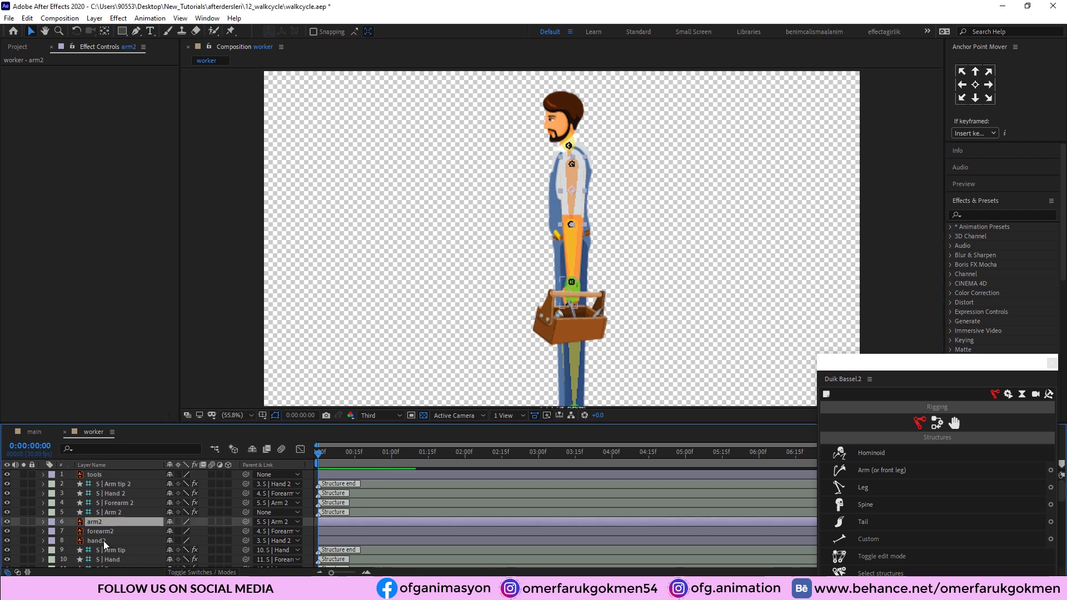
{"action": "left_click", "coordinate": [104, 541]}
{"action": "left_click", "coordinate": [118, 485], "text": "shift"}
{"action": "left_click_drag", "start_coordinate": [120, 485], "coordinate": [103, 566]}
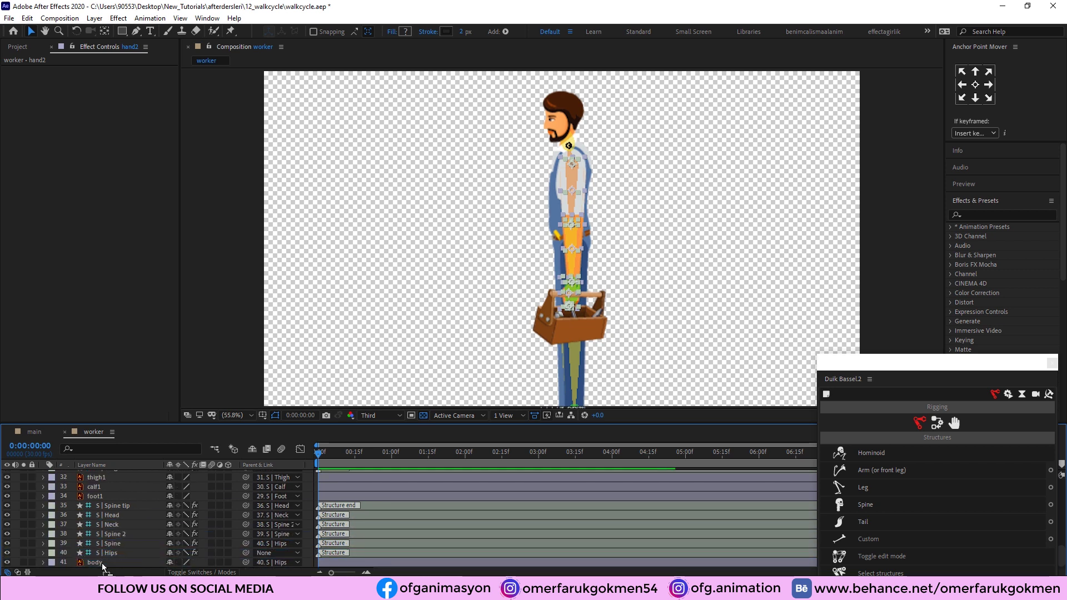
Step: Reorder the layers from S | Heel 2 through foot2 below body and S | Arm 2, directly above arm2
{"action": "scroll", "coordinate": [117, 525], "scroll_direction": "up", "scroll_amount": 5}
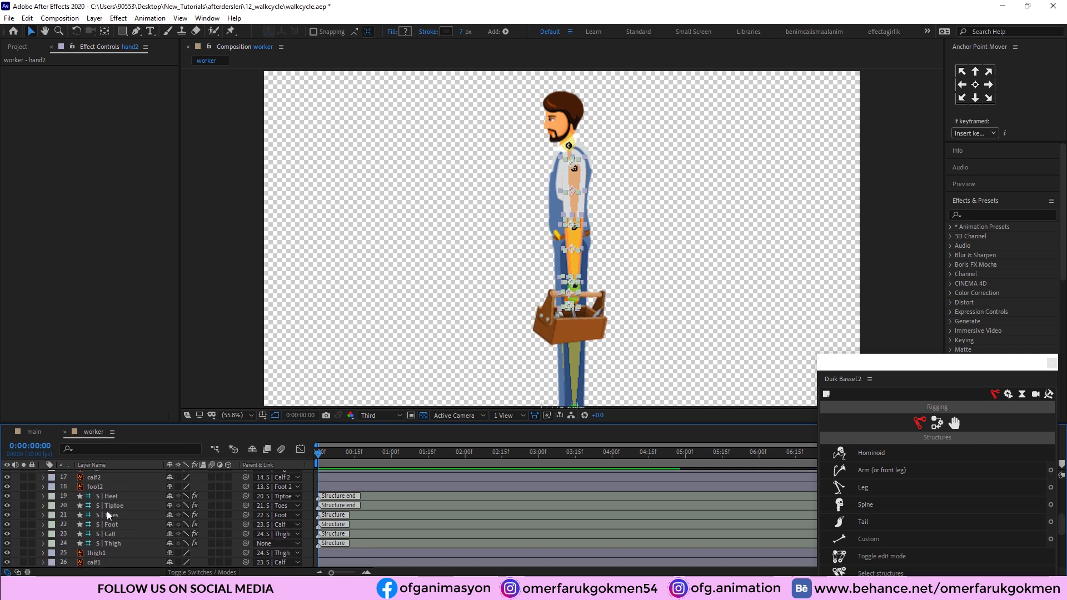
{"action": "scroll", "coordinate": [107, 511], "scroll_direction": "up", "scroll_amount": 2}
{"action": "left_click", "coordinate": [98, 543]}
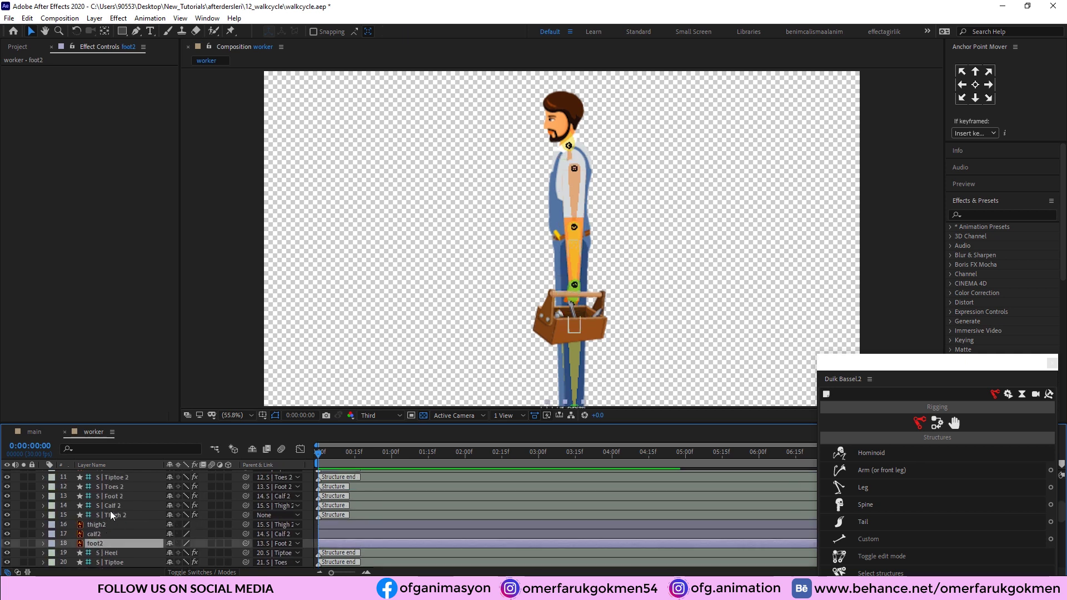
{"action": "scroll", "coordinate": [114, 508], "scroll_direction": "up", "scroll_amount": 2}
{"action": "left_click", "coordinate": [121, 499], "text": "shift"}
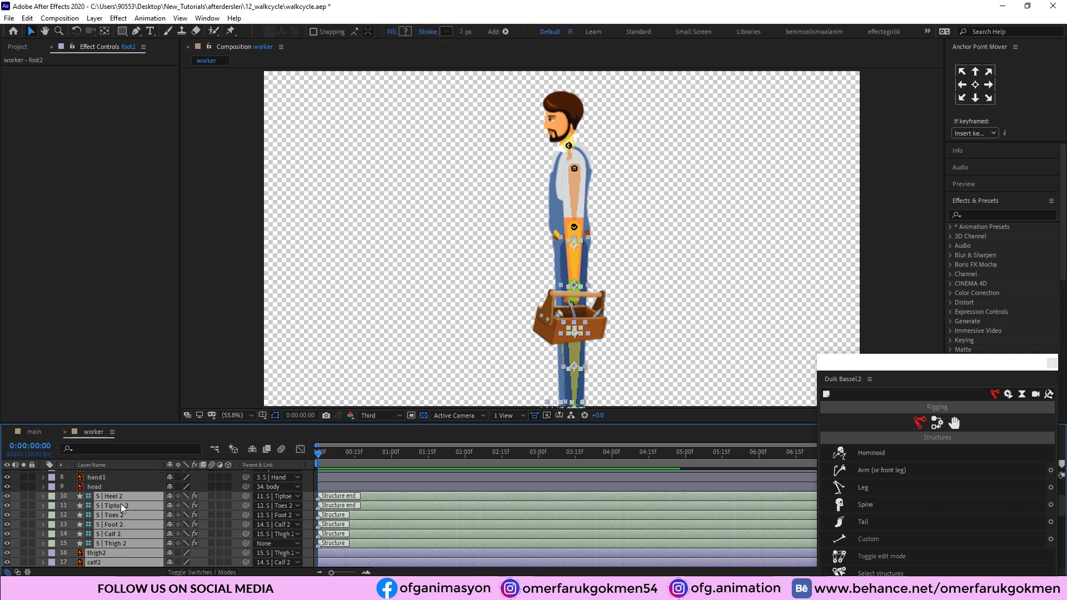
{"action": "scroll", "coordinate": [121, 503], "scroll_direction": "down", "scroll_amount": 3}
{"action": "left_click_drag", "start_coordinate": [102, 489], "coordinate": [96, 545]}
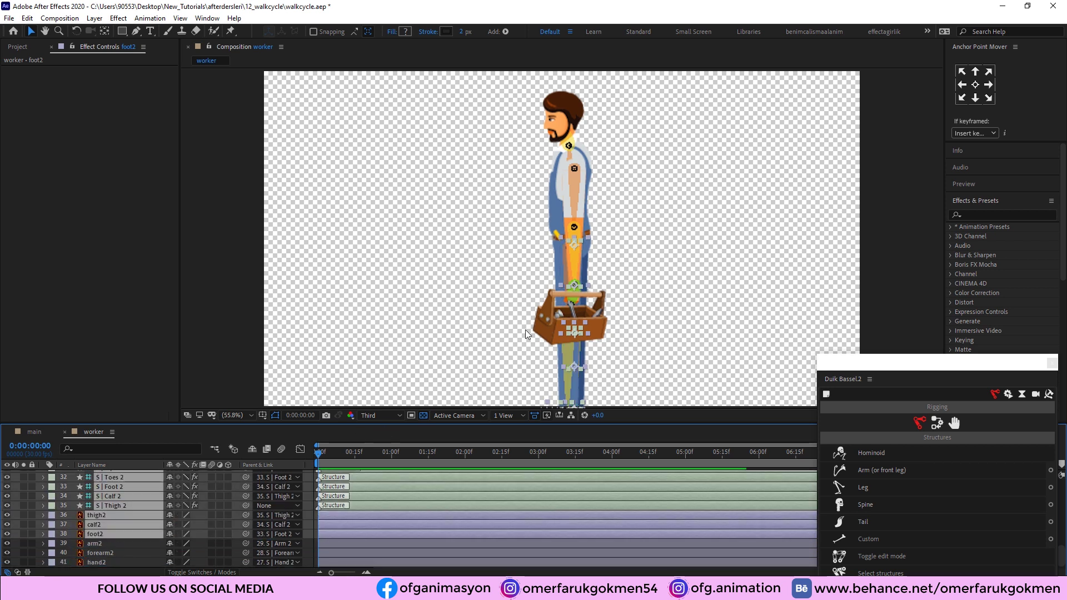
Step: Reorder the tools layer between hand1 and head, and save the project
{"action": "scroll", "coordinate": [102, 500], "scroll_direction": "up", "scroll_amount": 10}
{"action": "left_click", "coordinate": [102, 476]}
{"action": "left_click_drag", "start_coordinate": [106, 478], "coordinate": [102, 536]}
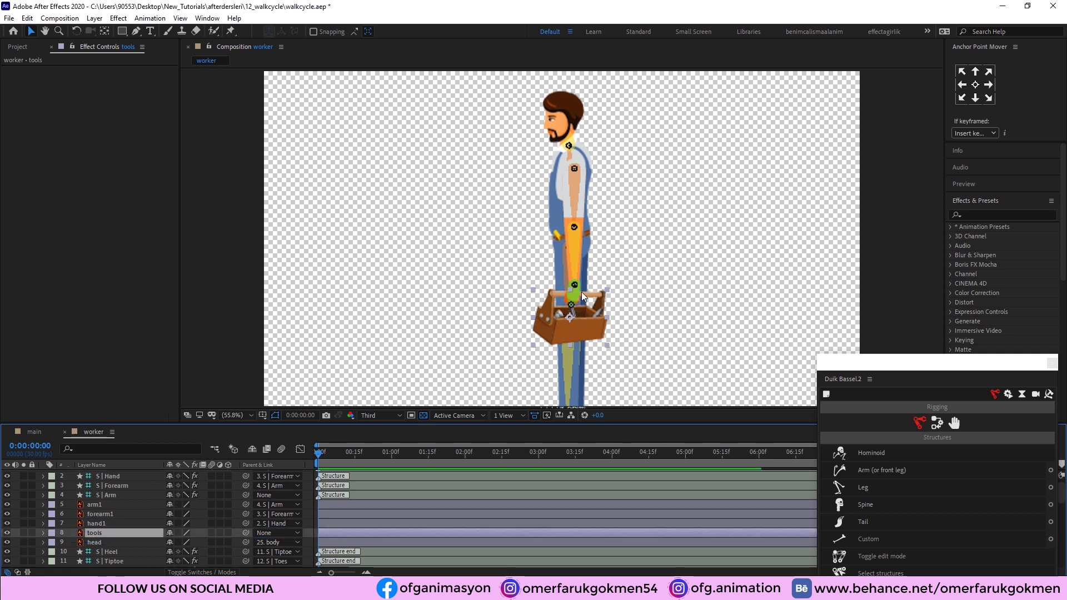
{"action": "key", "text": "ctrl+s"}
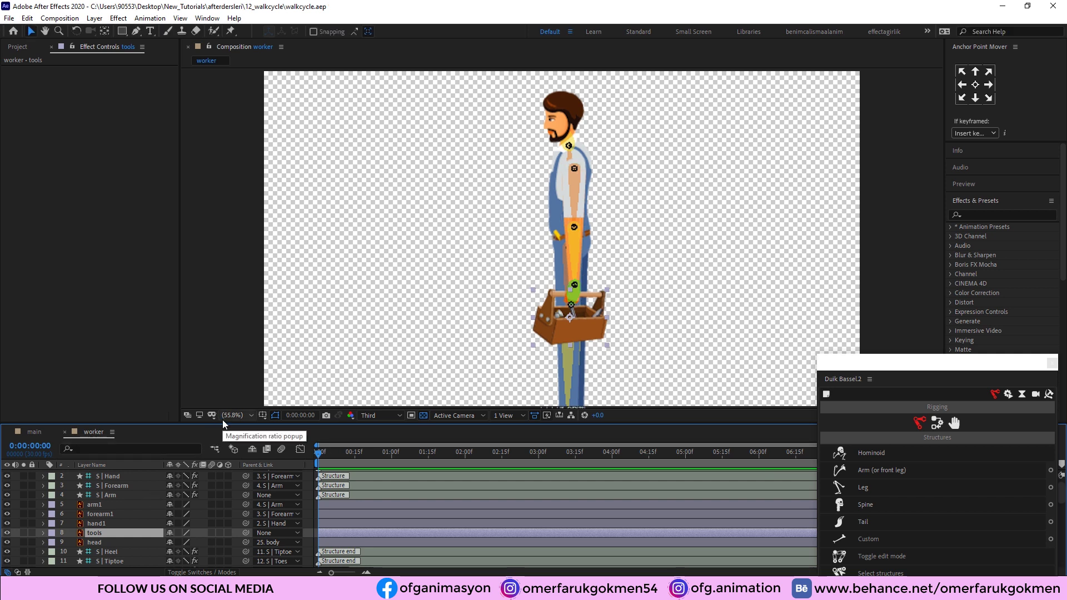
Step: Enlarge the timeline and select the first arm and leg structures, S | Arm tip through S | Arm and S | Heel through S | Thigh
{"action": "left_click_drag", "start_coordinate": [229, 423], "coordinate": [229, 361]}
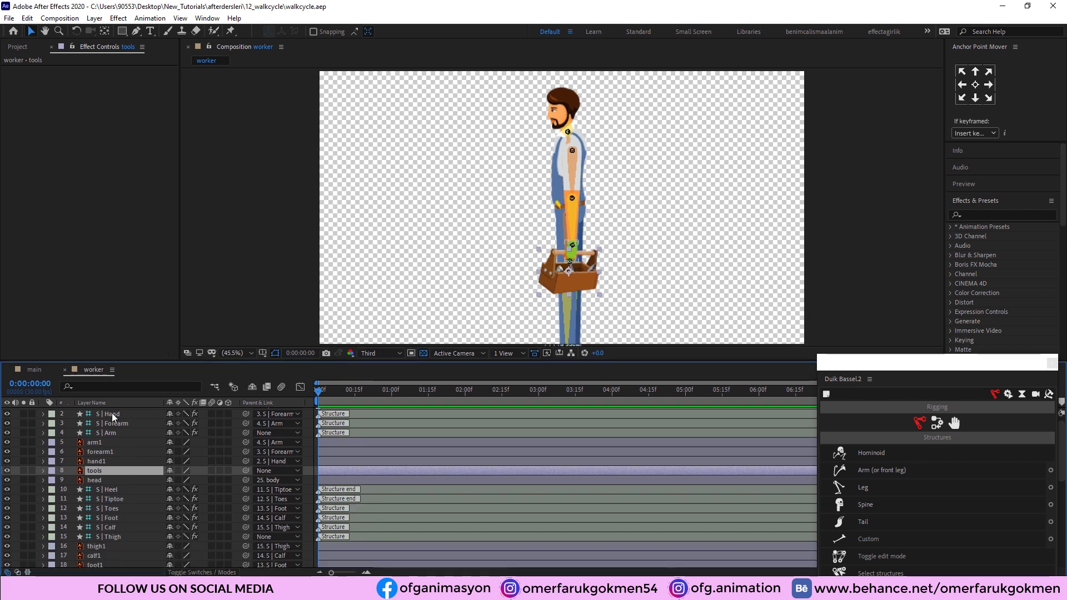
{"action": "left_click", "coordinate": [112, 412]}
{"action": "scroll", "coordinate": [115, 421], "scroll_direction": "up", "scroll_amount": 1}
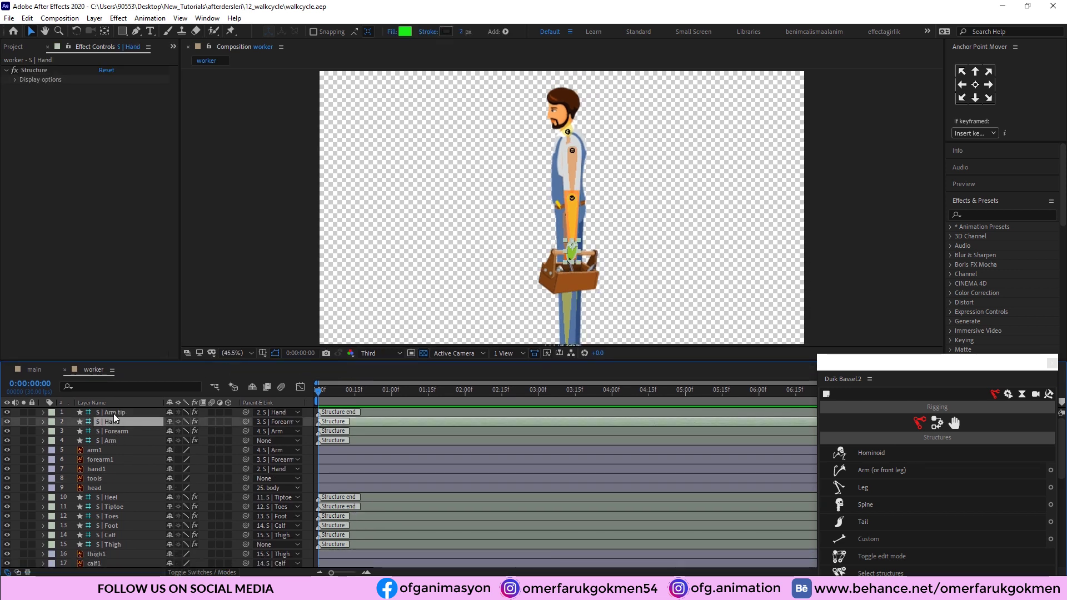
{"action": "left_click", "coordinate": [113, 413]}
{"action": "left_click", "coordinate": [111, 441], "text": "shift"}
{"action": "left_click", "coordinate": [104, 498], "text": "ctrl"}
{"action": "left_click", "coordinate": [109, 506], "text": "ctrl"}
{"action": "left_click", "coordinate": [110, 516], "text": "ctrl"}
{"action": "left_click", "coordinate": [109, 525], "text": "ctrl"}
{"action": "left_click", "coordinate": [109, 535], "text": "ctrl"}
{"action": "left_click", "coordinate": [110, 545], "text": "ctrl"}
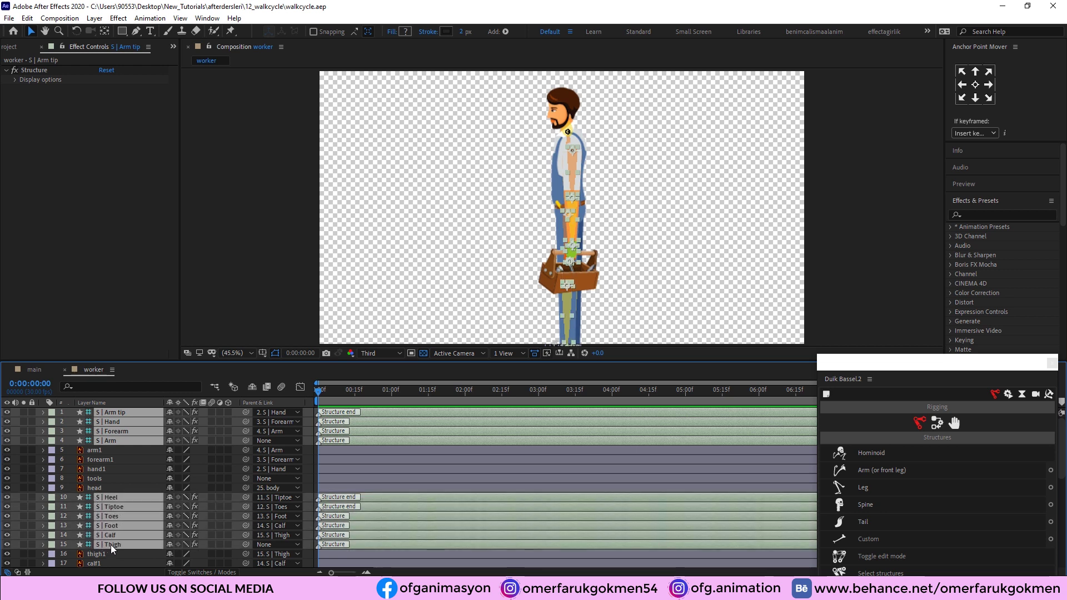
Step: Add the spine, second arm and second leg structures to the selection, down to S | Thigh 2, leaving out the artwork layers
{"action": "scroll", "coordinate": [110, 546], "scroll_direction": "down", "scroll_amount": 3}
{"action": "left_click", "coordinate": [110, 498], "text": "ctrl"}
{"action": "left_click", "coordinate": [111, 506], "text": "ctrl"}
{"action": "left_click", "coordinate": [111, 516], "text": "ctrl"}
{"action": "left_click", "coordinate": [117, 526], "text": "ctrl"}
{"action": "left_click", "coordinate": [117, 535], "text": "ctrl"}
{"action": "scroll", "coordinate": [122, 533], "scroll_direction": "down", "scroll_amount": 1}
{"action": "left_click", "coordinate": [118, 542], "text": "ctrl"}
{"action": "scroll", "coordinate": [118, 541], "scroll_direction": "down", "scroll_amount": 2}
{"action": "left_click", "coordinate": [120, 520], "text": "shift"}
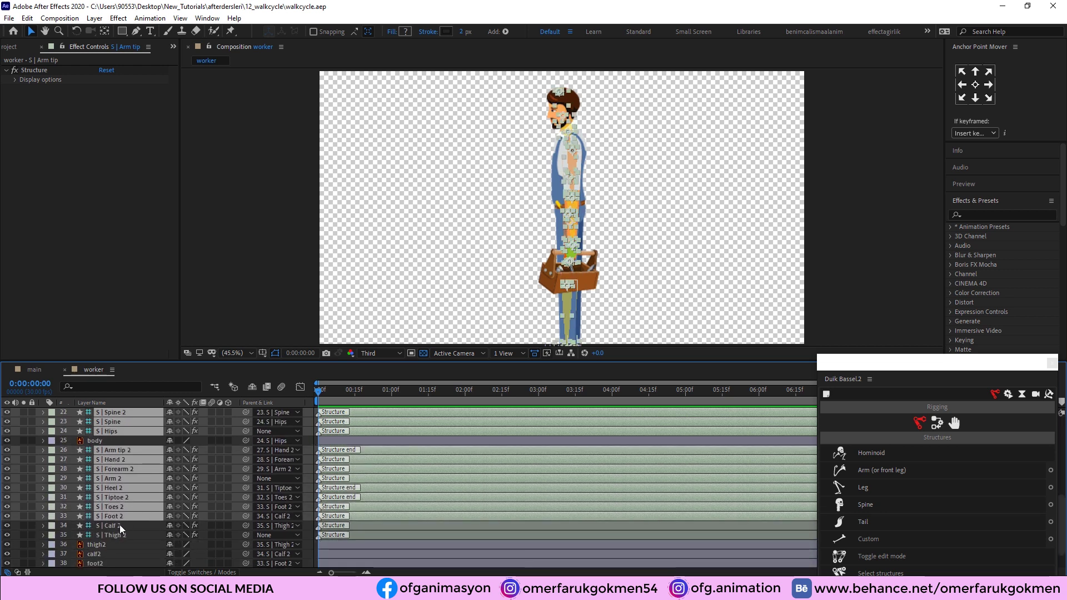
{"action": "left_click", "coordinate": [119, 525], "text": "ctrl"}
{"action": "scroll", "coordinate": [119, 528], "scroll_direction": "down", "scroll_amount": 2}
Step: Run Auto-rig & IK from Duik's Links & constraints tools on all selected structures
{"action": "left_click_drag", "start_coordinate": [907, 364], "coordinate": [845, 142]}
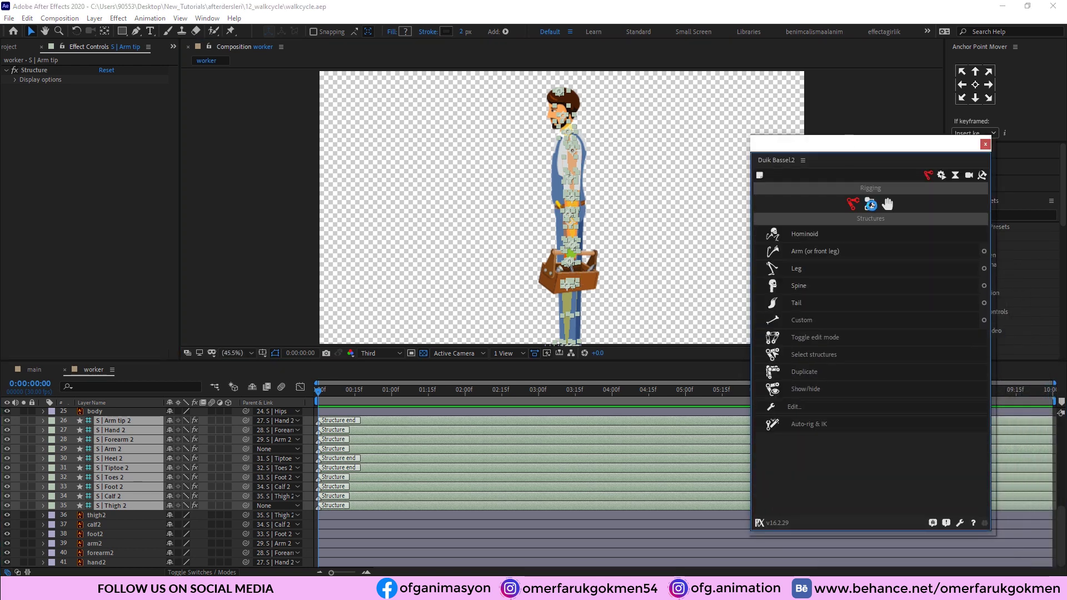
{"action": "left_click", "coordinate": [871, 205]}
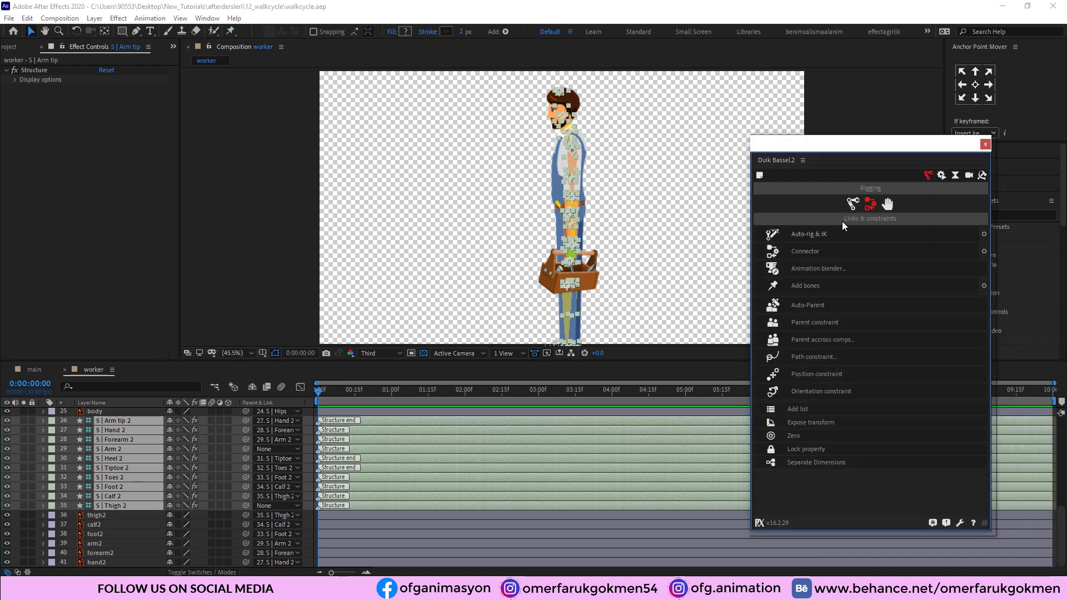
{"action": "left_click", "coordinate": [801, 235]}
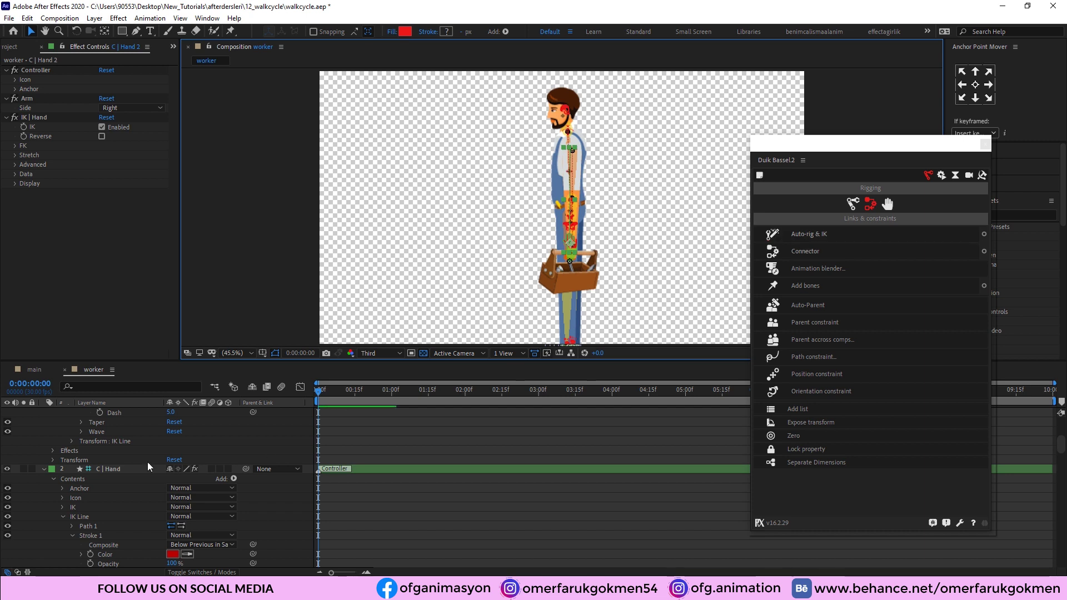
Step: Collapse all the expanded layer properties in the worker timeline with a short layer search that is cleared again
{"action": "left_click", "coordinate": [122, 387]}
{"action": "type", "text": "a"}
{"action": "key", "text": "BackSpace"}
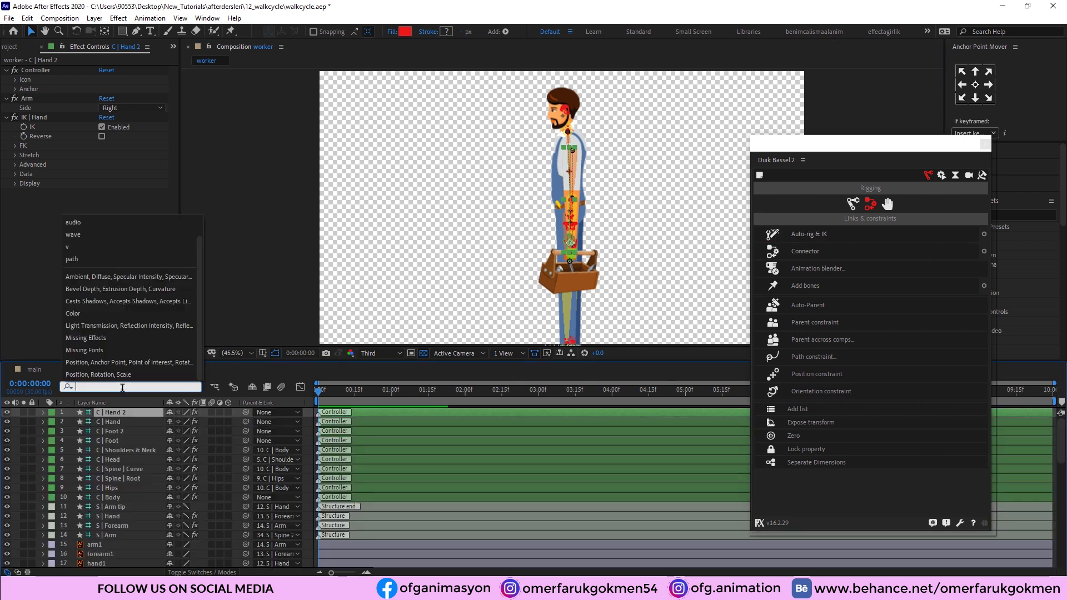
Step: Highlight the controller layers from C | Body up to C | Hand 2 to review them, and clear the multiple selection
{"action": "left_click", "coordinate": [115, 453]}
{"action": "left_click", "coordinate": [116, 498]}
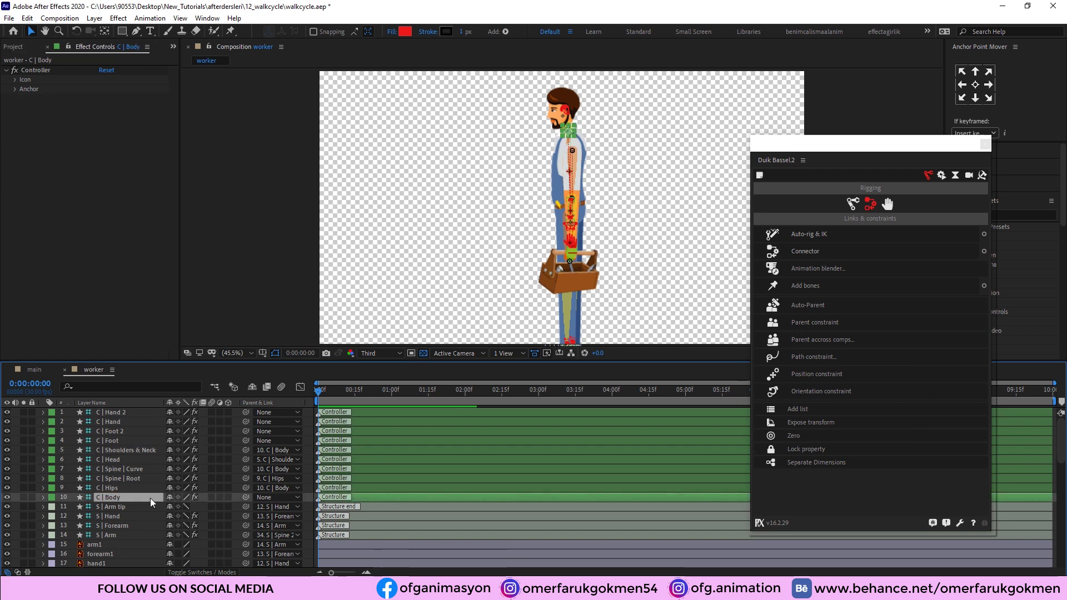
{"action": "left_click", "coordinate": [121, 411], "text": "shift"}
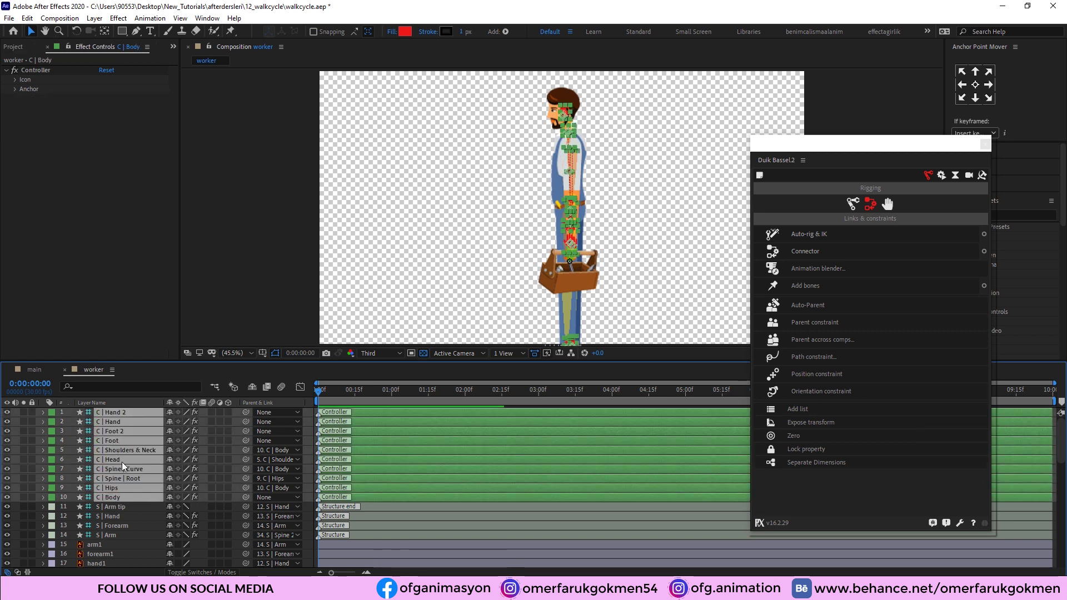
{"action": "left_click", "coordinate": [119, 505]}
{"action": "left_click", "coordinate": [119, 496]}
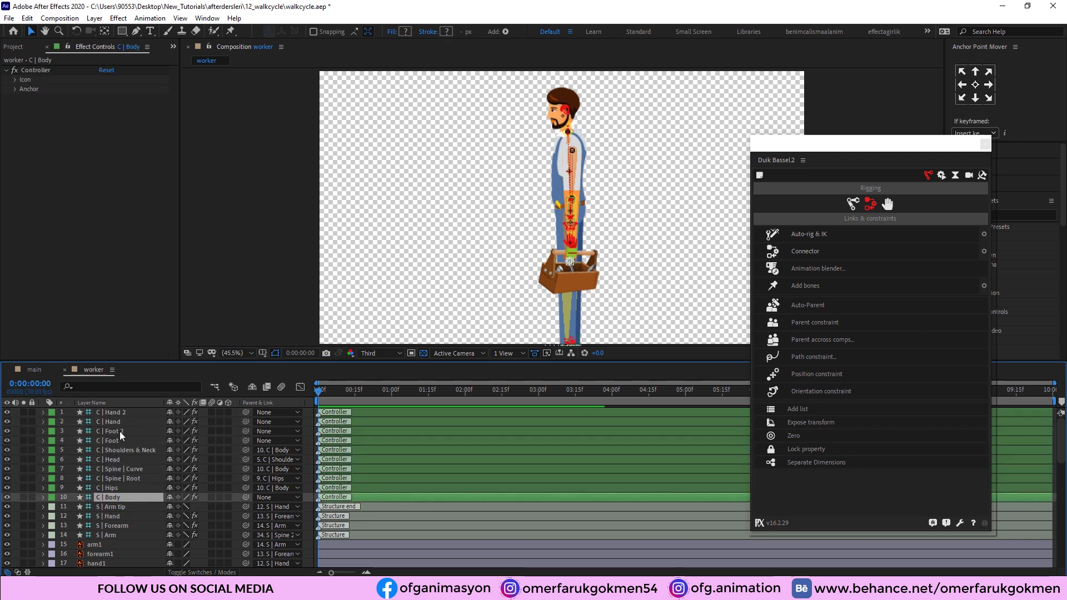
Step: Pull the C | Hand 2 controller forward to test the elbow bend, try its IK Reverse option, and undo both changes
{"action": "left_click", "coordinate": [125, 414]}
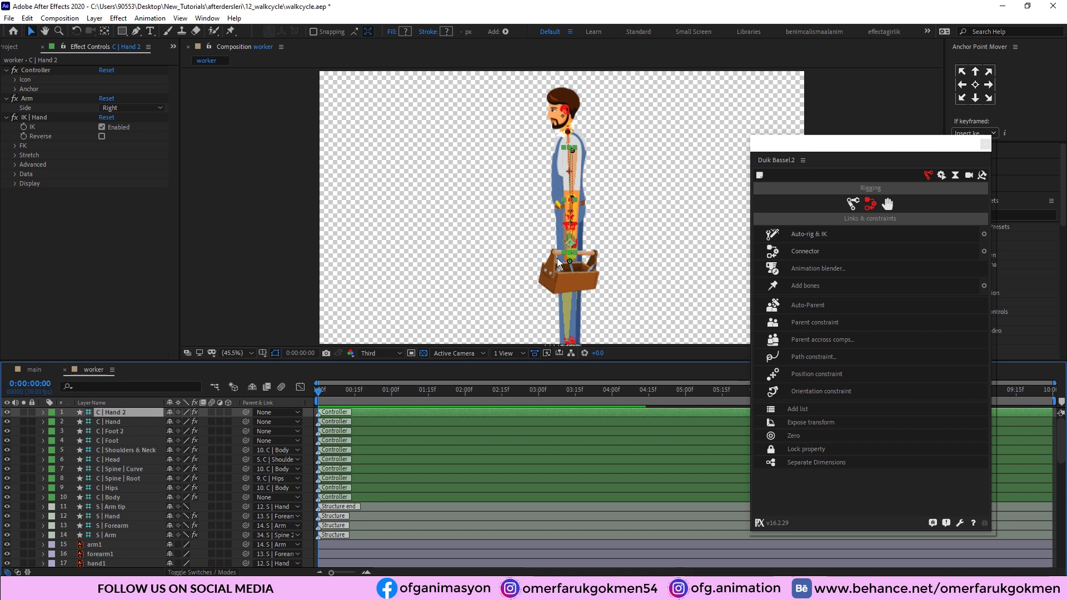
{"action": "left_click_drag", "start_coordinate": [577, 253], "coordinate": [495, 195]}
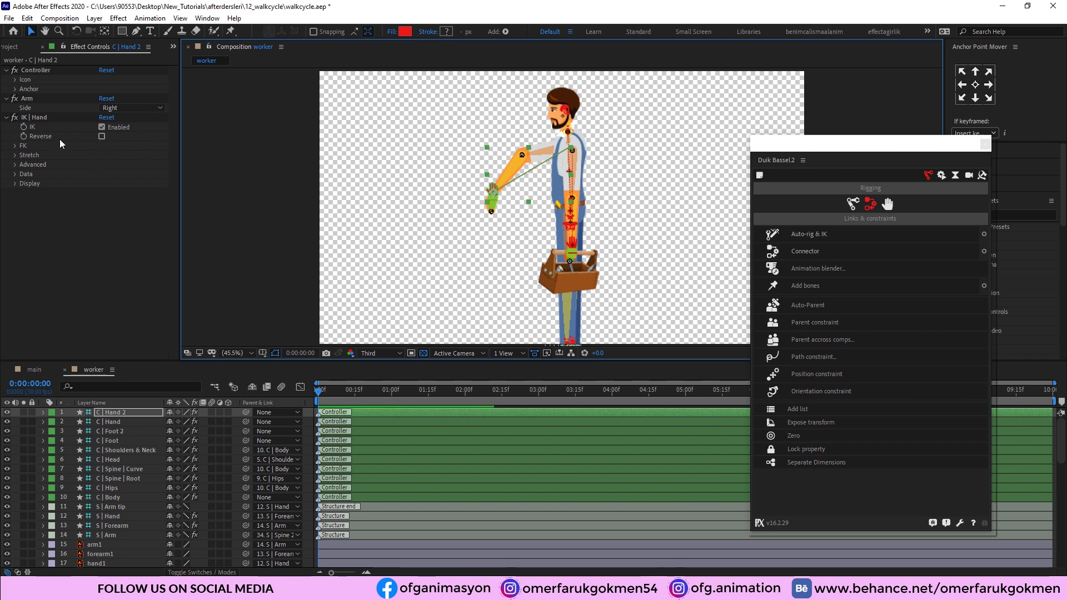
{"action": "left_click", "coordinate": [102, 136]}
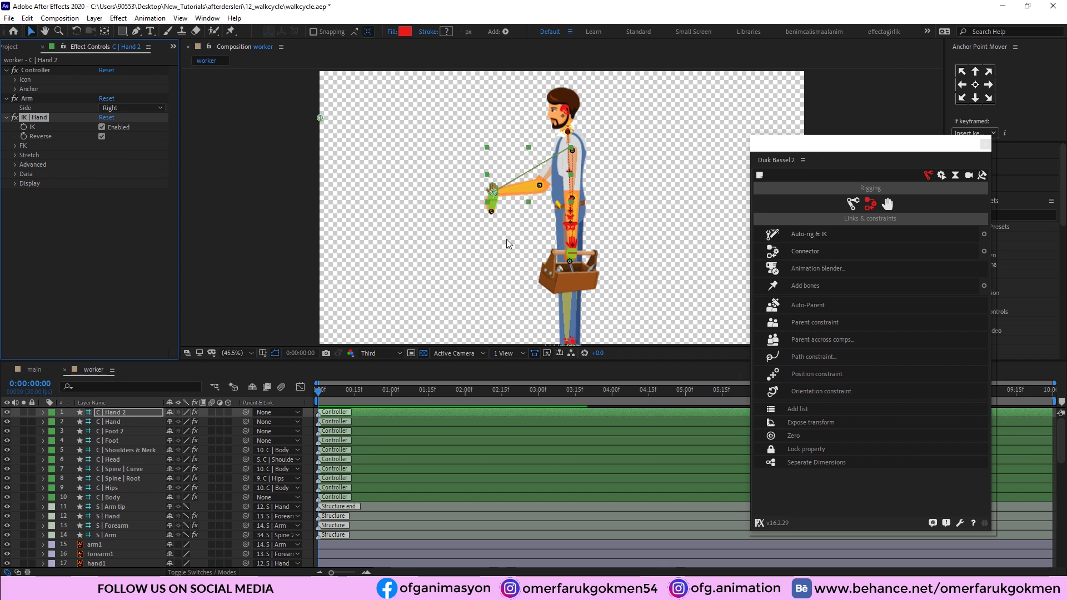
{"action": "key", "text": "ctrl+z"}
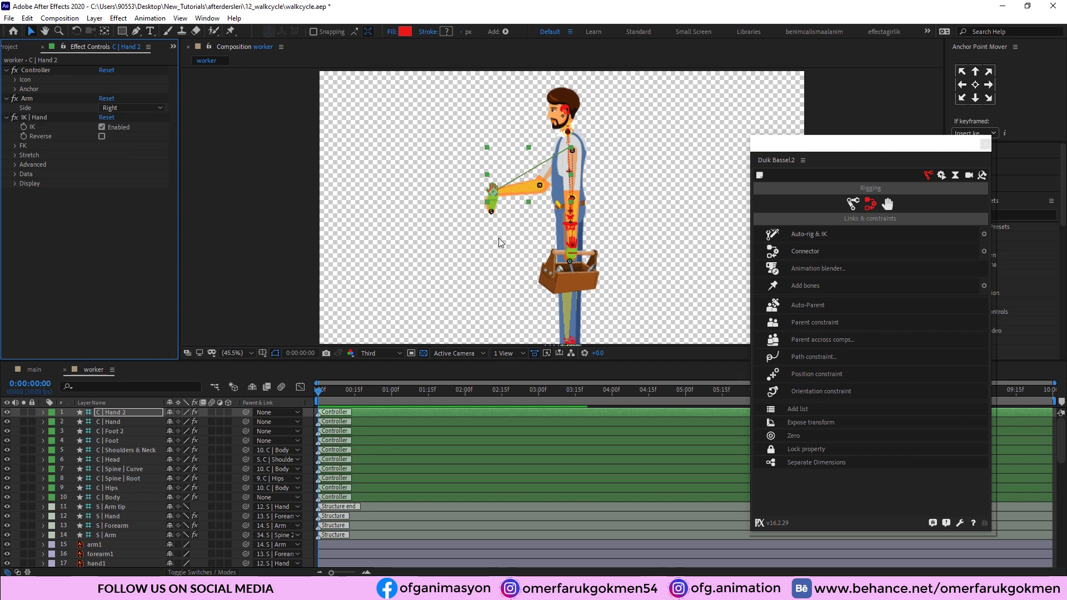
{"action": "key", "text": "ctrl+z"}
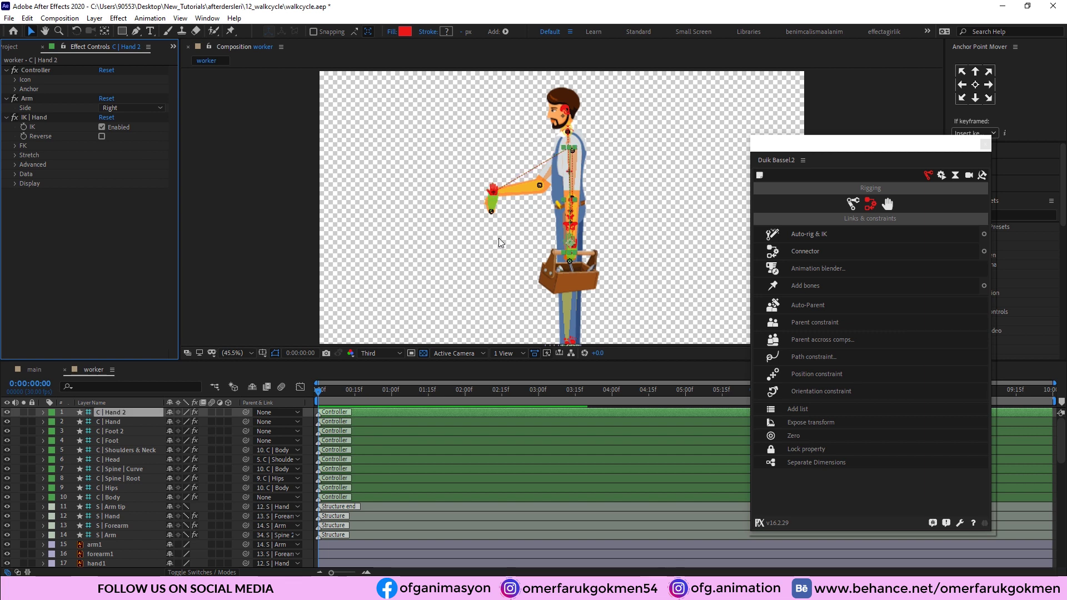
{"action": "key", "text": "ctrl+z"}
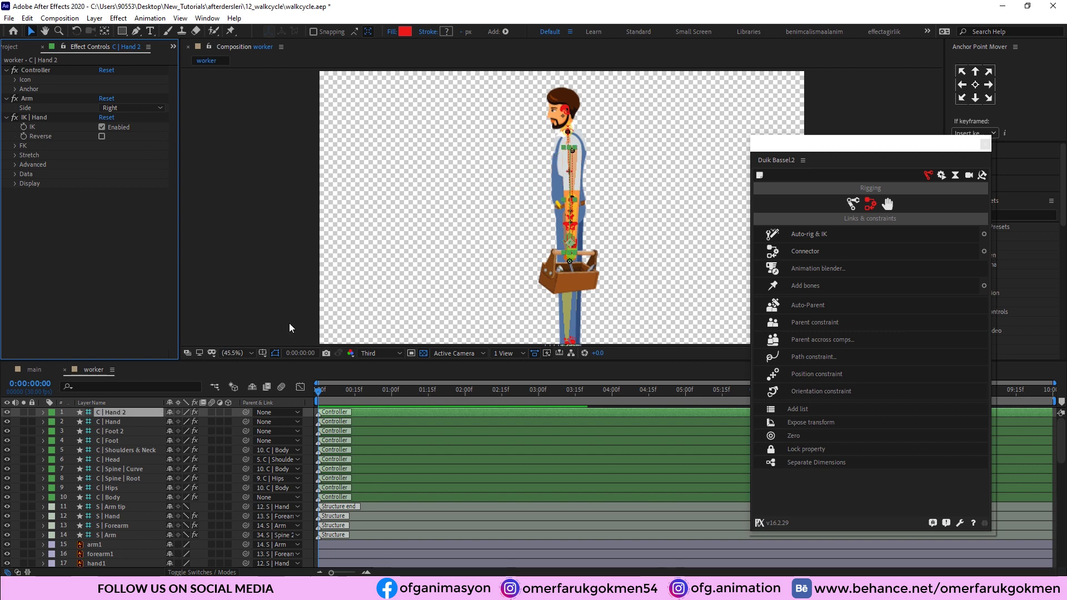
Step: Enable IK Reverse on C | Hand 2 and on C | Hand, test-moving C | Hand and undoing that move
{"action": "left_click", "coordinate": [102, 137]}
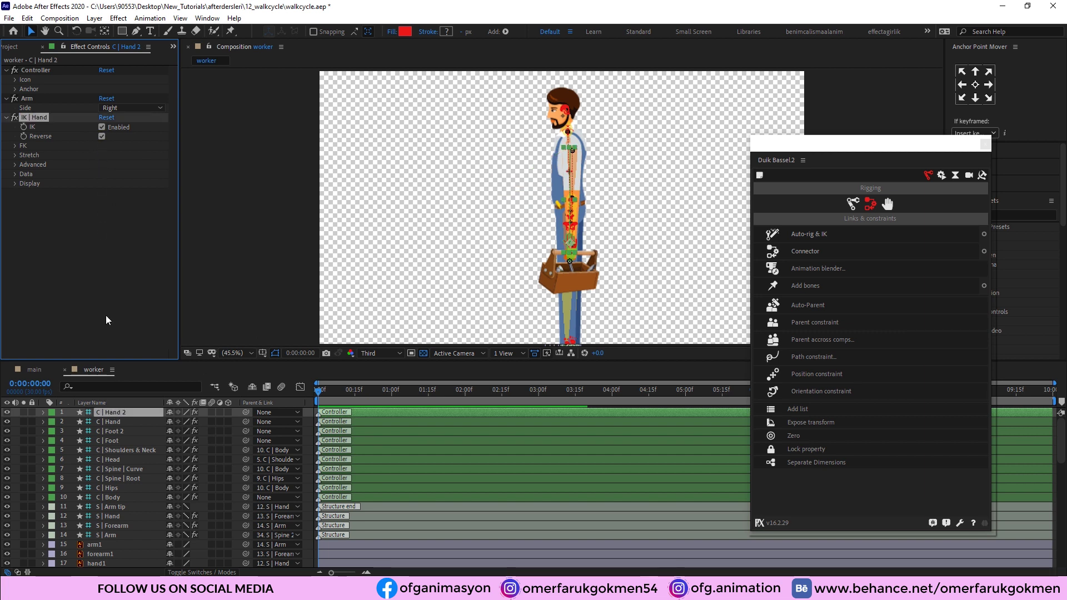
{"action": "left_click", "coordinate": [111, 422]}
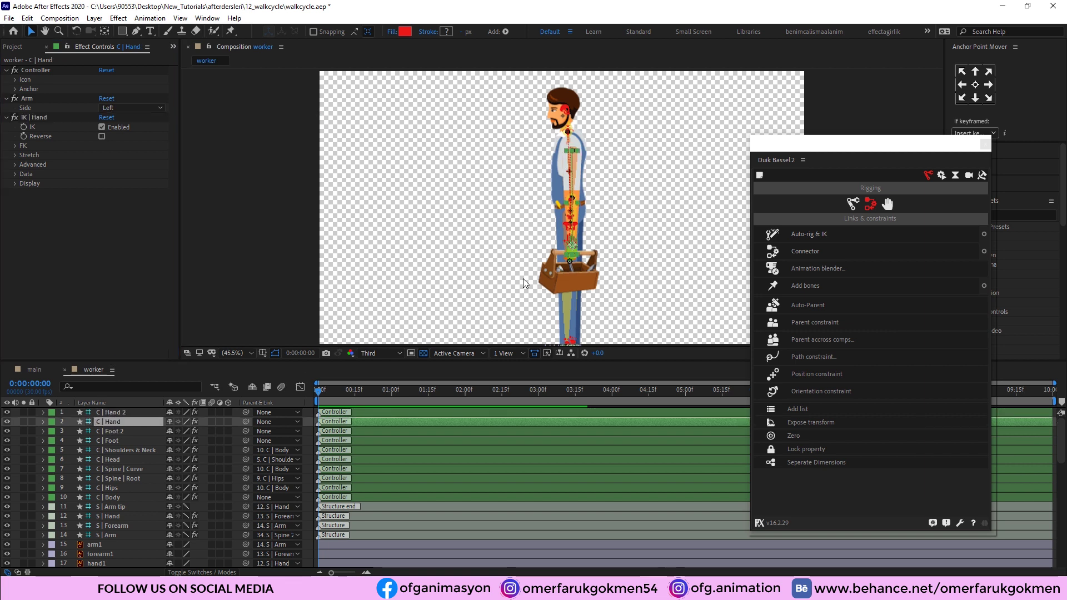
{"action": "left_click_drag", "start_coordinate": [572, 243], "coordinate": [530, 179]}
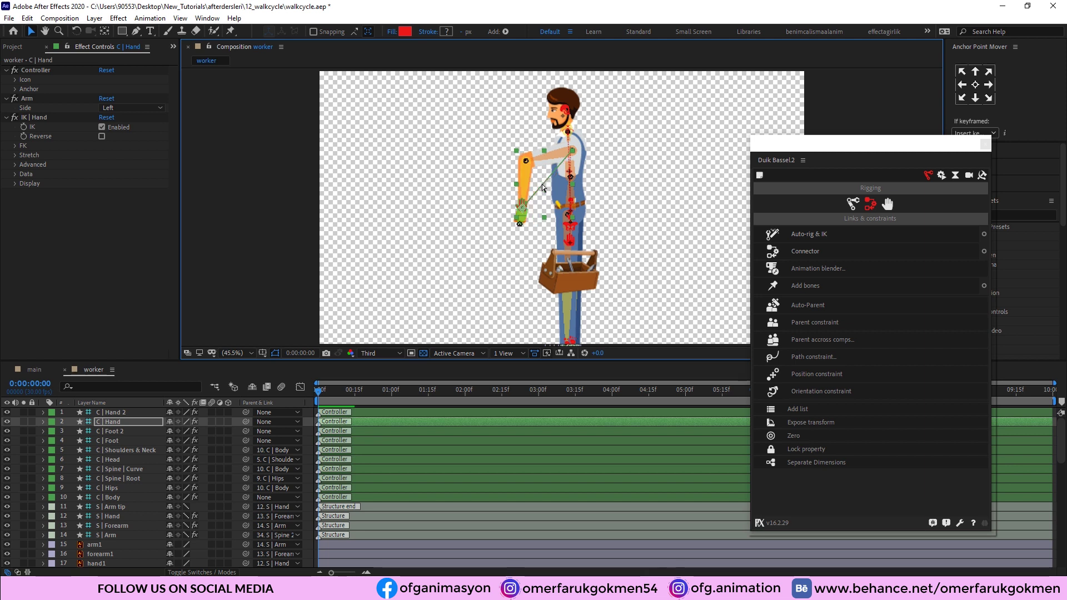
{"action": "key", "text": "ctrl+z"}
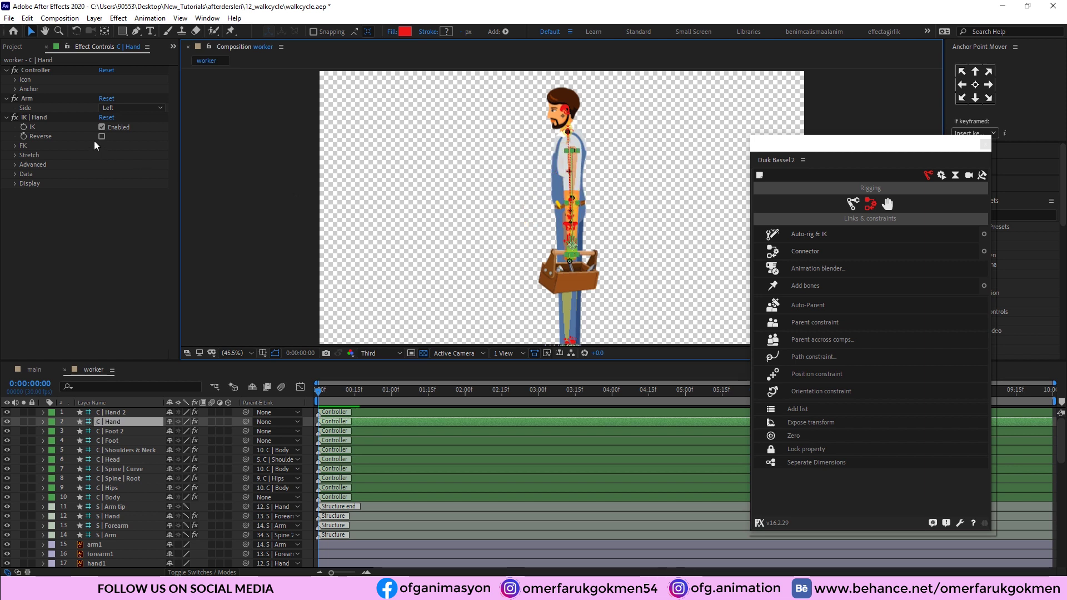
{"action": "left_click", "coordinate": [102, 136]}
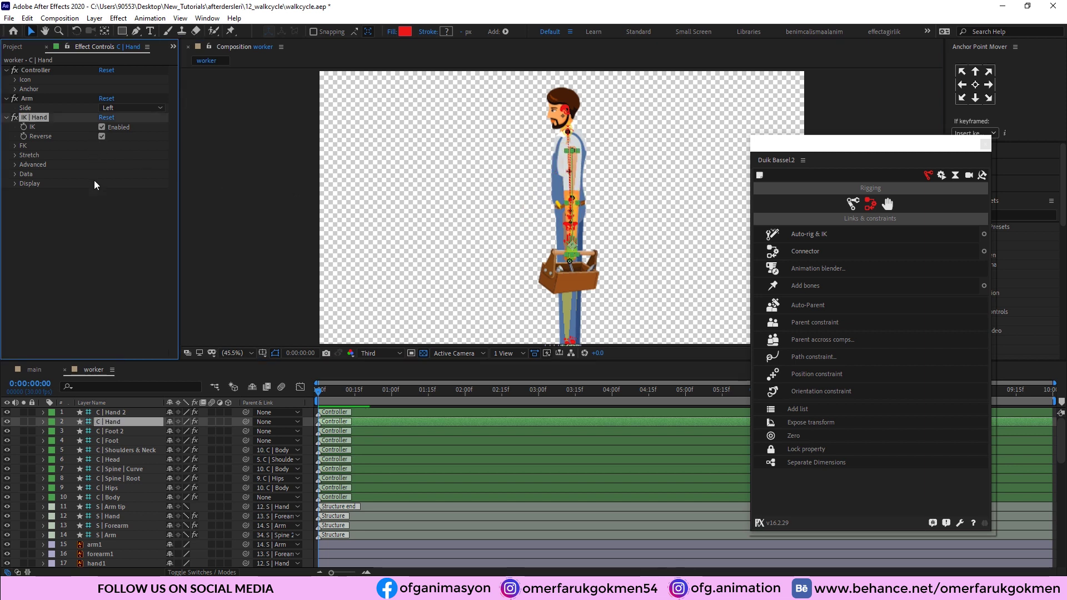
Step: Test-move the C | Foot 2 controller forward, undo the move, and turn off its IK Reverse option
{"action": "left_click", "coordinate": [113, 432]}
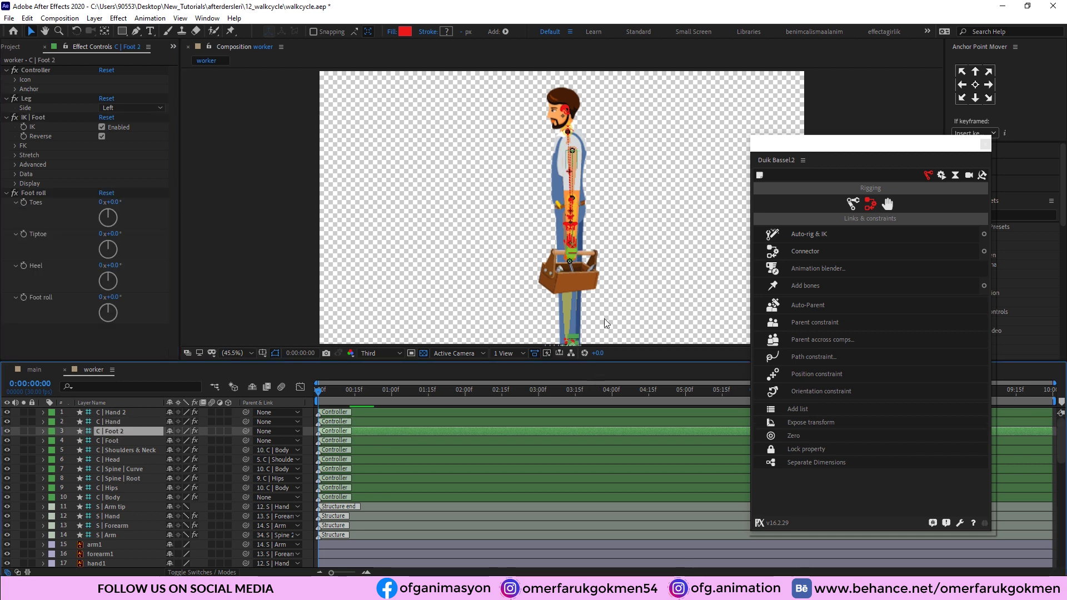
{"action": "left_click_drag", "start_coordinate": [570, 339], "coordinate": [497, 257]}
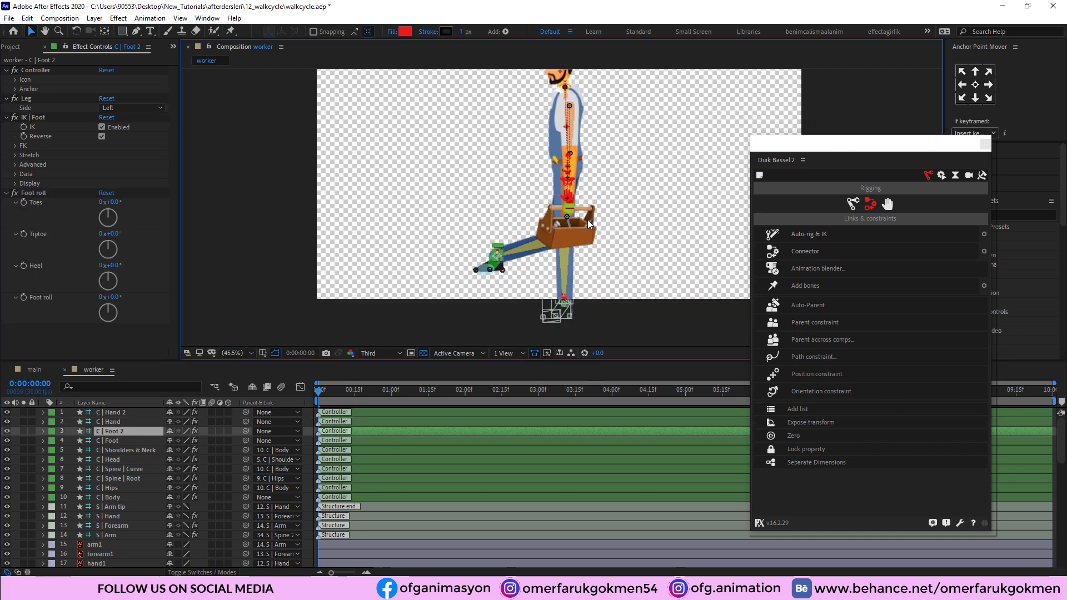
{"action": "left_click", "coordinate": [102, 137]}
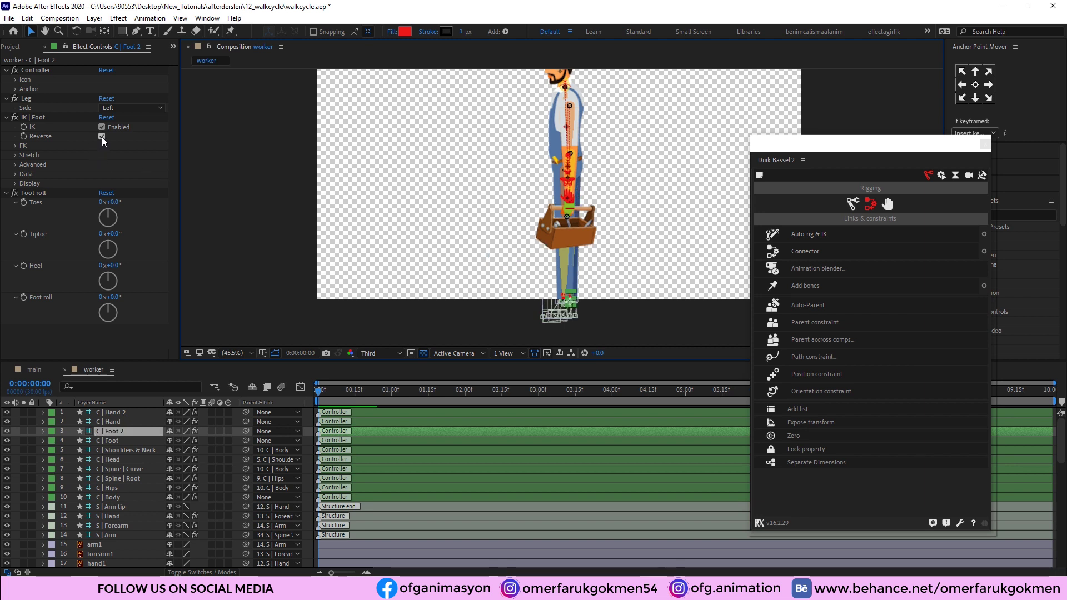
{"action": "left_click", "coordinate": [102, 137]}
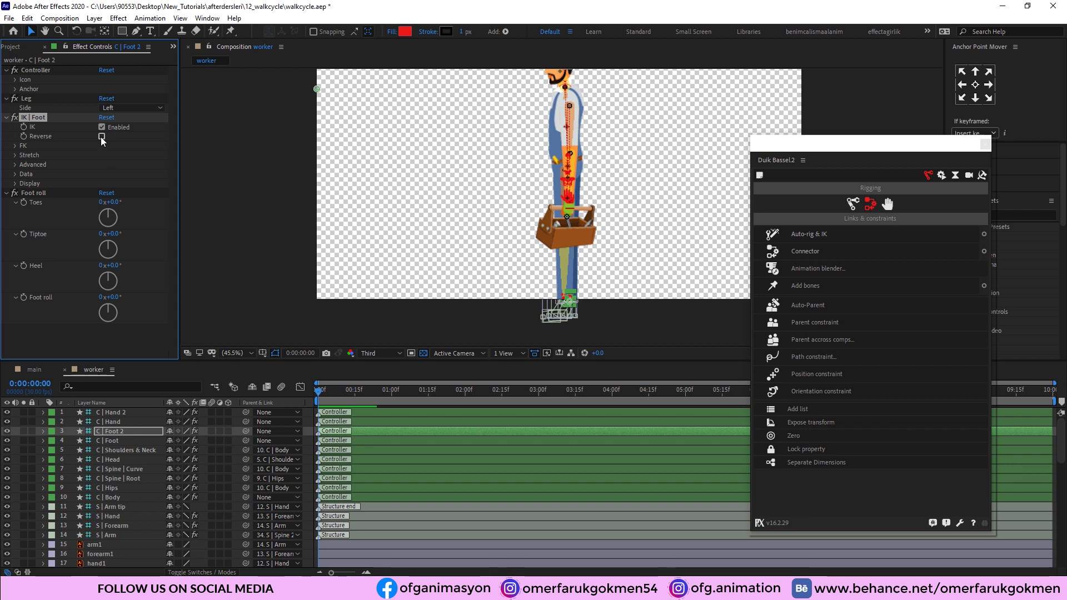
Step: Pull the C | Foot controller forward to check the knee's bend direction, and undo the move
{"action": "left_click", "coordinate": [111, 440]}
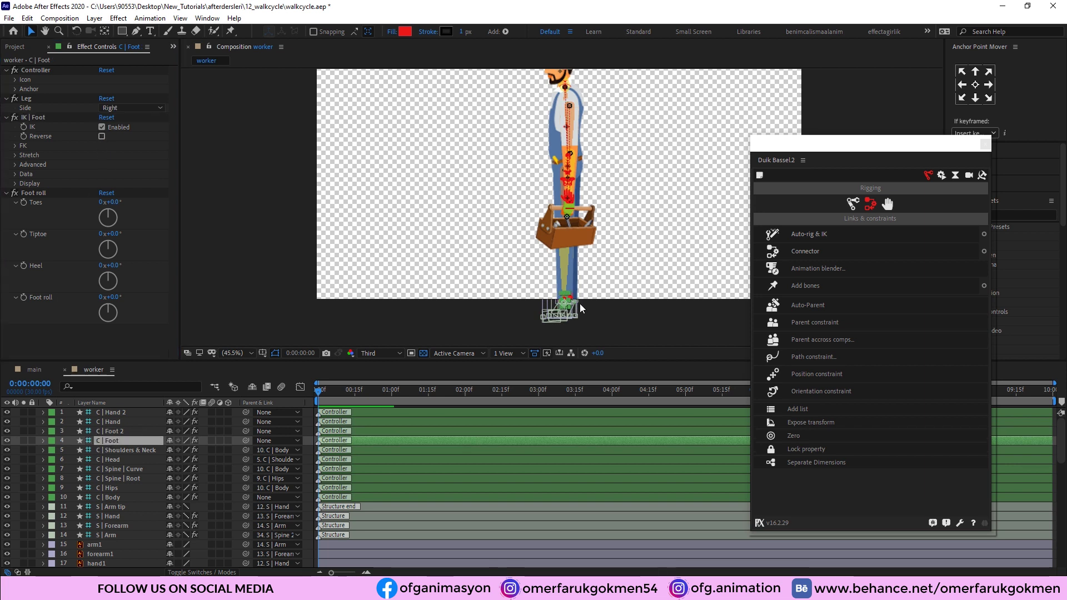
{"action": "left_click_drag", "start_coordinate": [564, 304], "coordinate": [507, 257]}
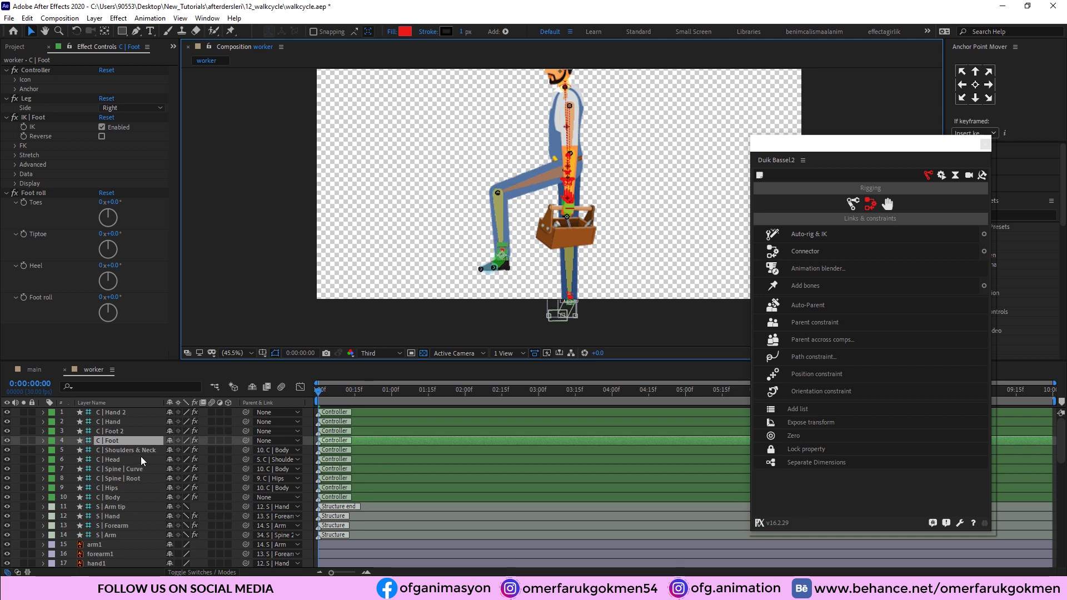
{"action": "key", "text": "ctrl+z"}
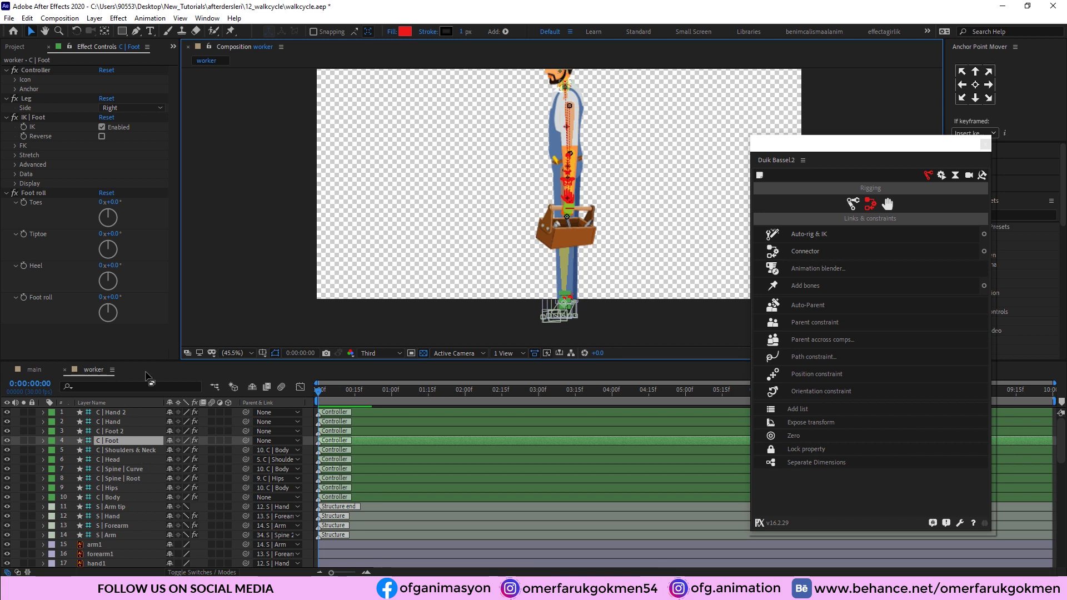
Step: Select all layers from C | Hand 2 down to hand2 and move the whole character up so its feet reach the frame's lower edge
{"action": "left_click", "coordinate": [236, 353]}
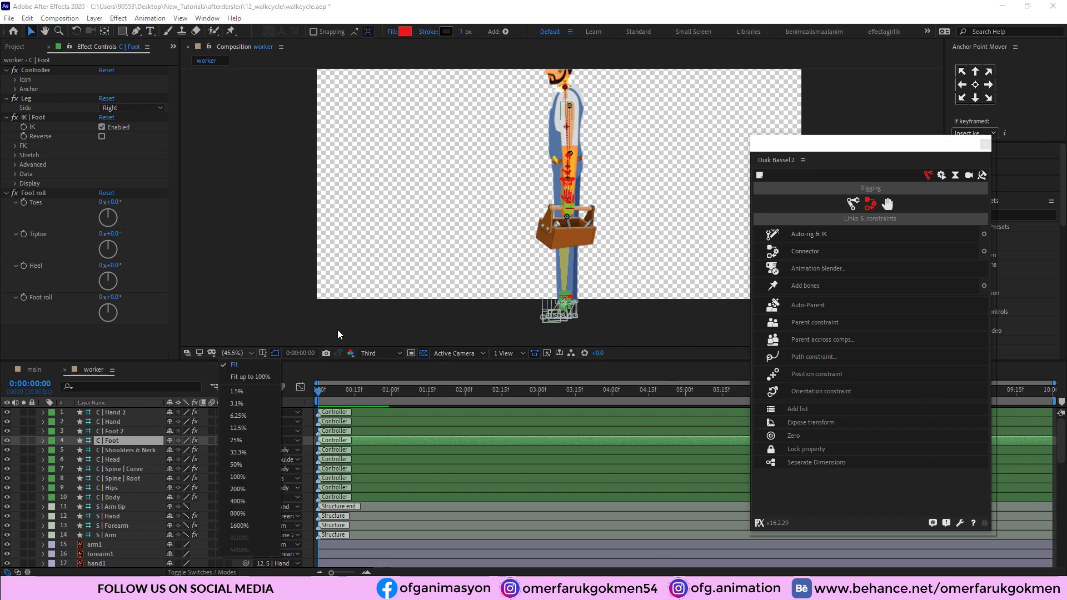
{"action": "left_click", "coordinate": [233, 365]}
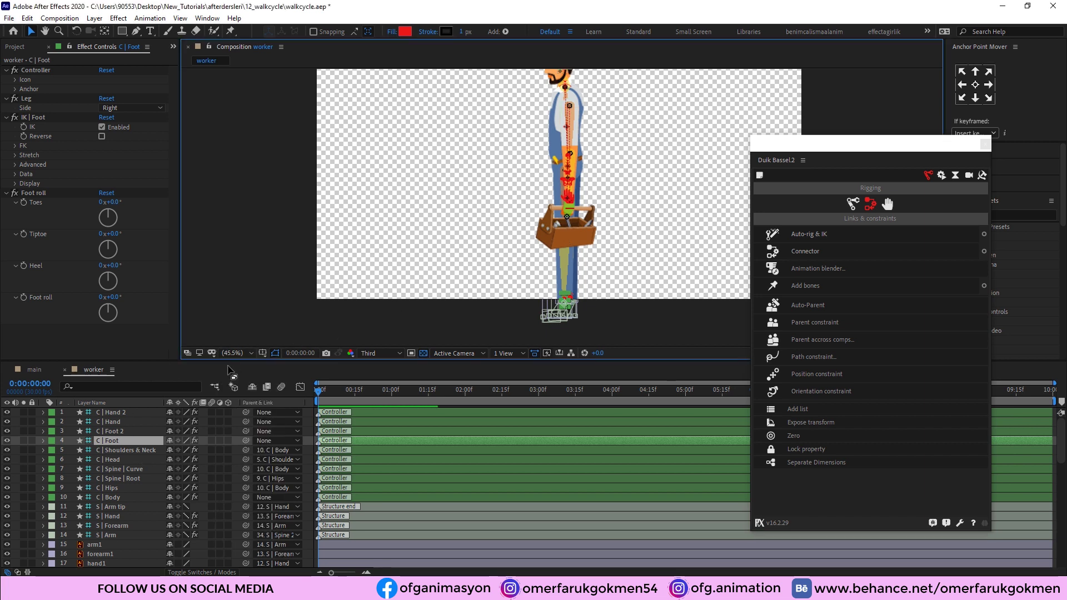
{"action": "left_click", "coordinate": [123, 412]}
{"action": "key", "text": "comma"}
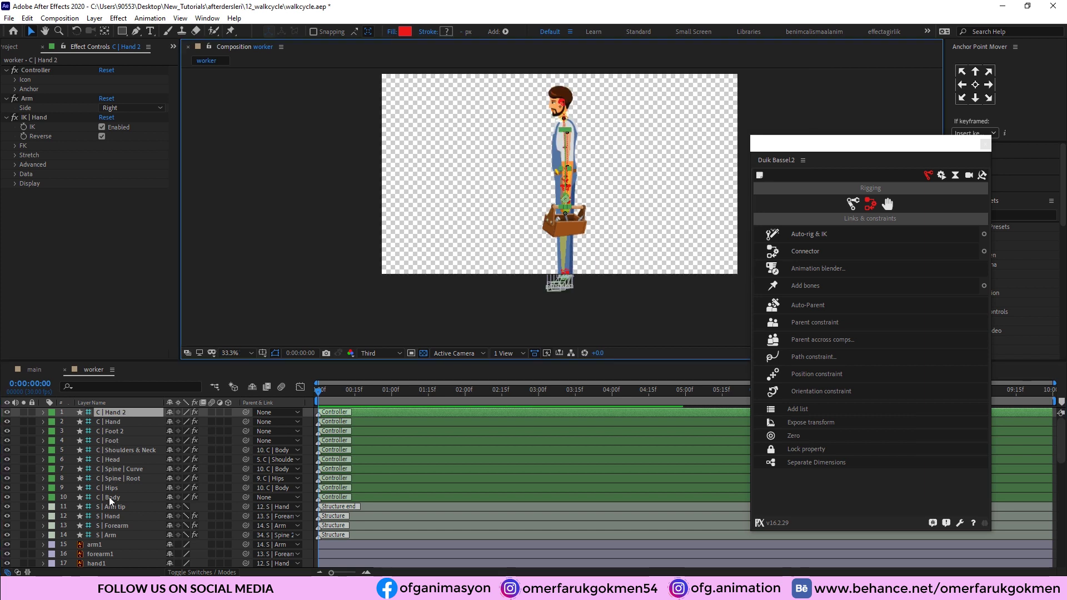
{"action": "scroll", "coordinate": [105, 520], "scroll_direction": "down", "scroll_amount": 5}
{"action": "scroll", "coordinate": [104, 521], "scroll_direction": "down", "scroll_amount": 8}
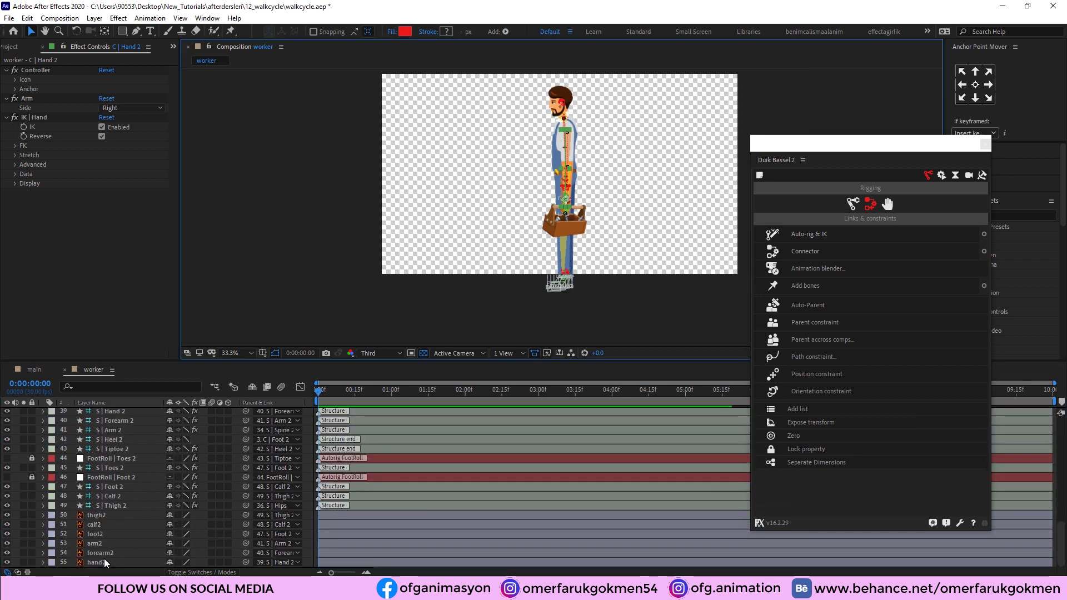
{"action": "left_click", "coordinate": [104, 562], "text": "shift"}
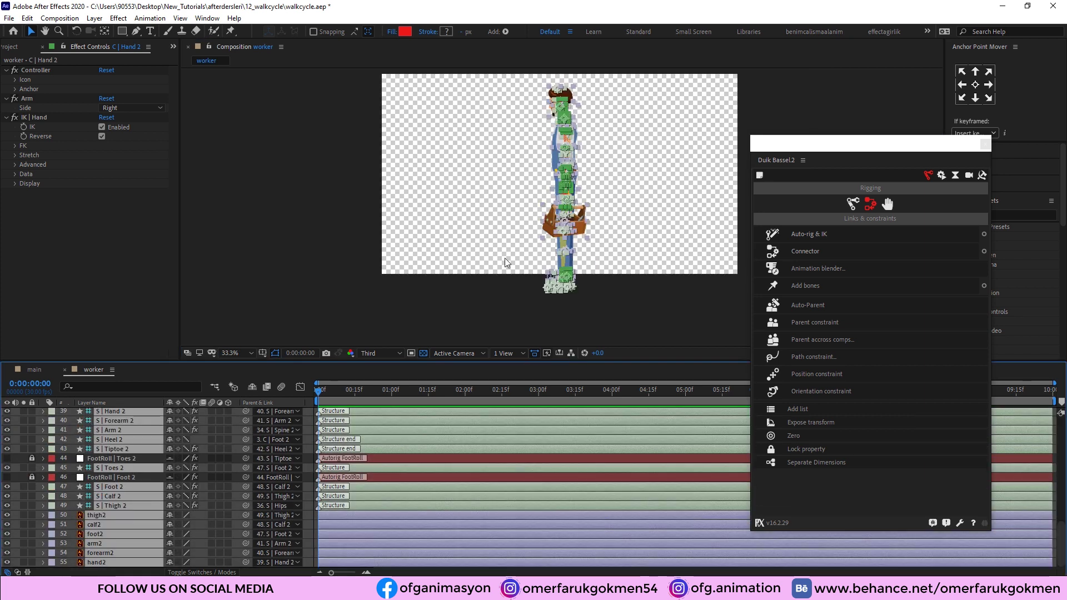
{"action": "left_click_drag", "start_coordinate": [569, 205], "coordinate": [561, 189]}
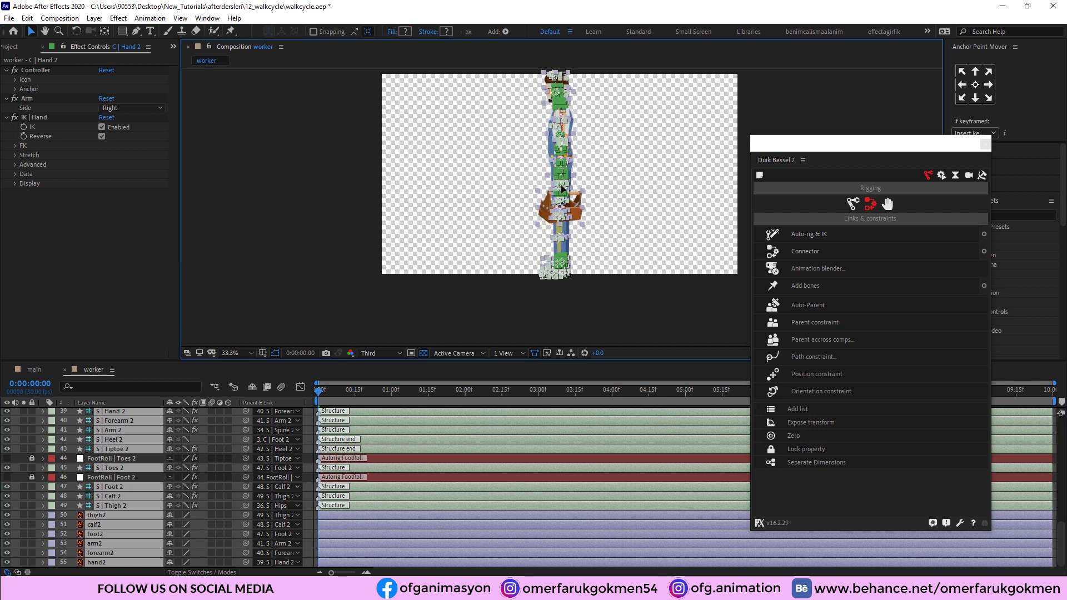
{"action": "left_click", "coordinate": [509, 264]}
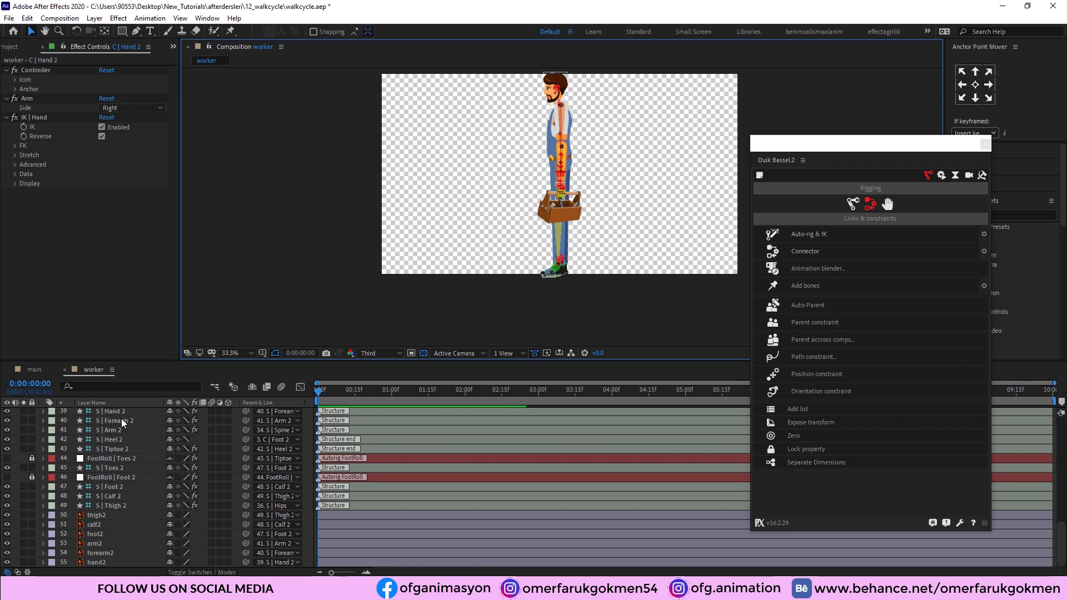
Step: Apply Duik's Walk cycle automation to the controllers C | Hand 2 through C | Body, and preview the animation
{"action": "scroll", "coordinate": [109, 445], "scroll_direction": "up", "scroll_amount": 4}
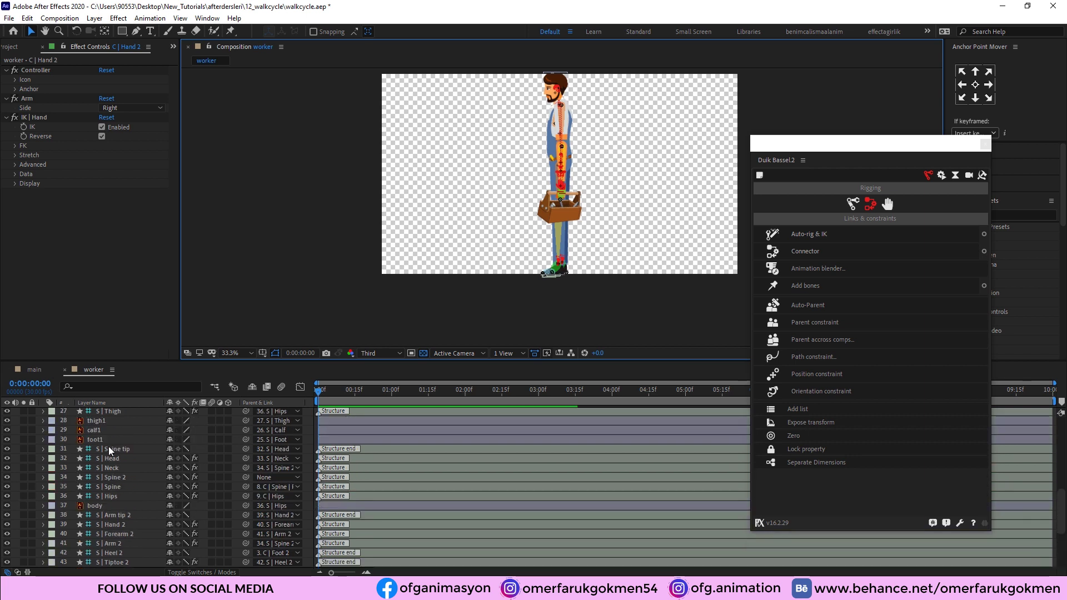
{"action": "scroll", "coordinate": [108, 446], "scroll_direction": "up", "scroll_amount": 9}
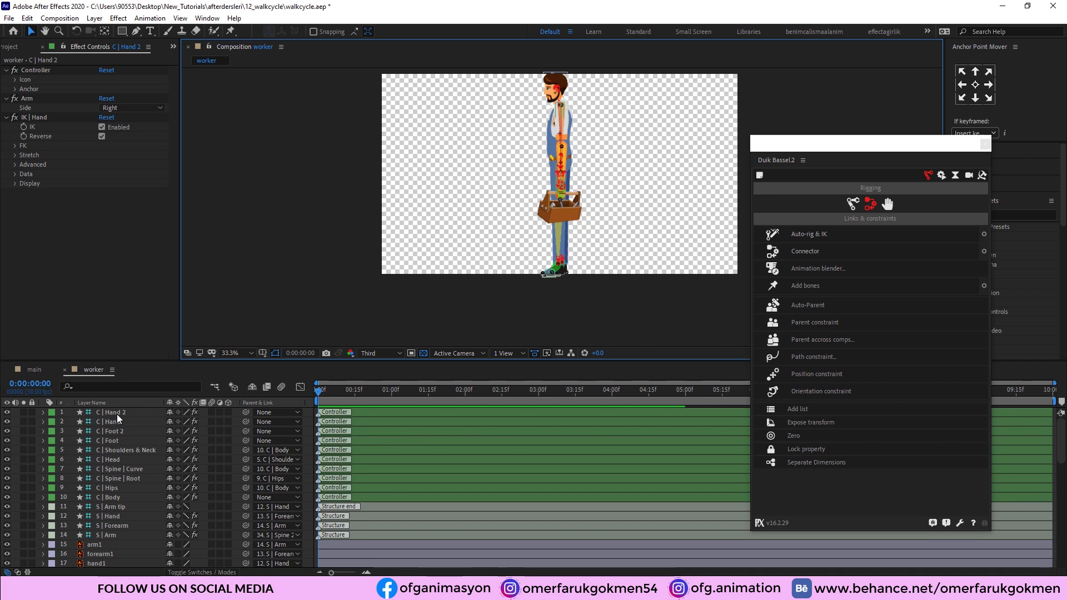
{"action": "left_click", "coordinate": [118, 413]}
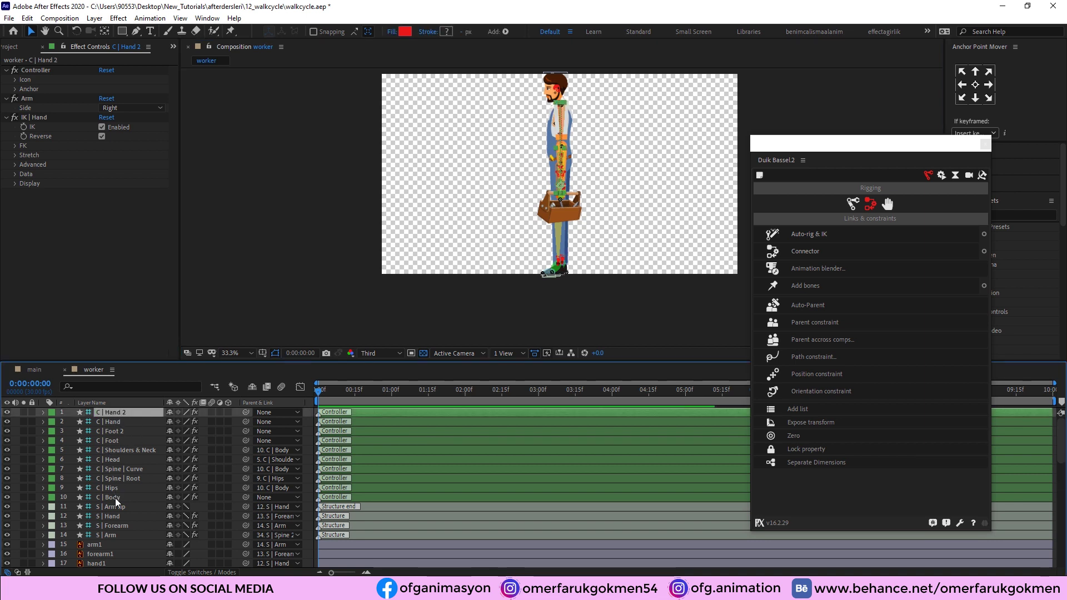
{"action": "left_click", "coordinate": [115, 498], "text": "shift"}
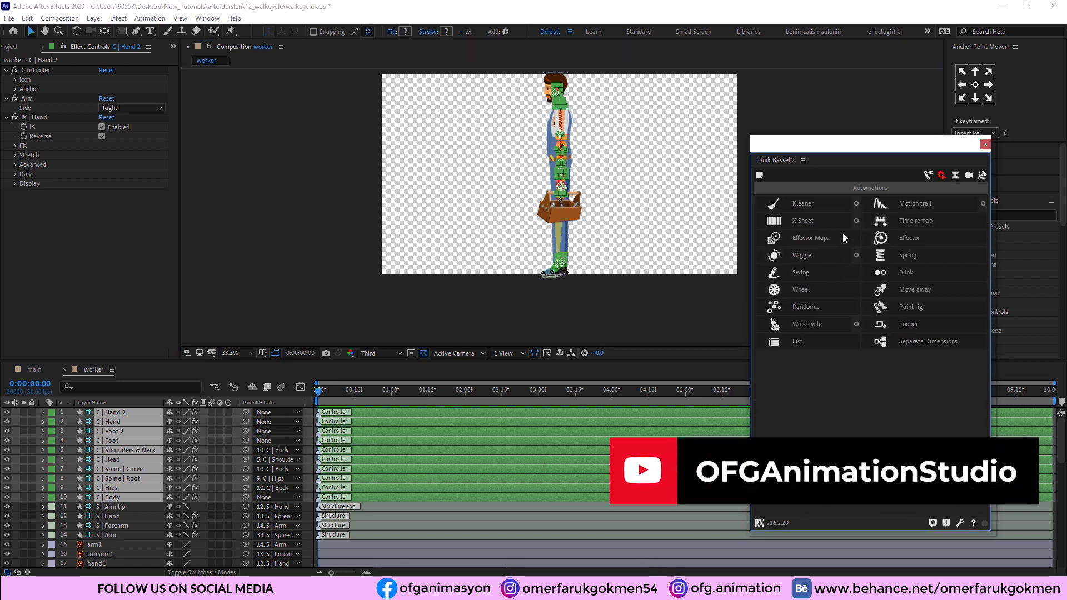
{"action": "left_click", "coordinate": [811, 324]}
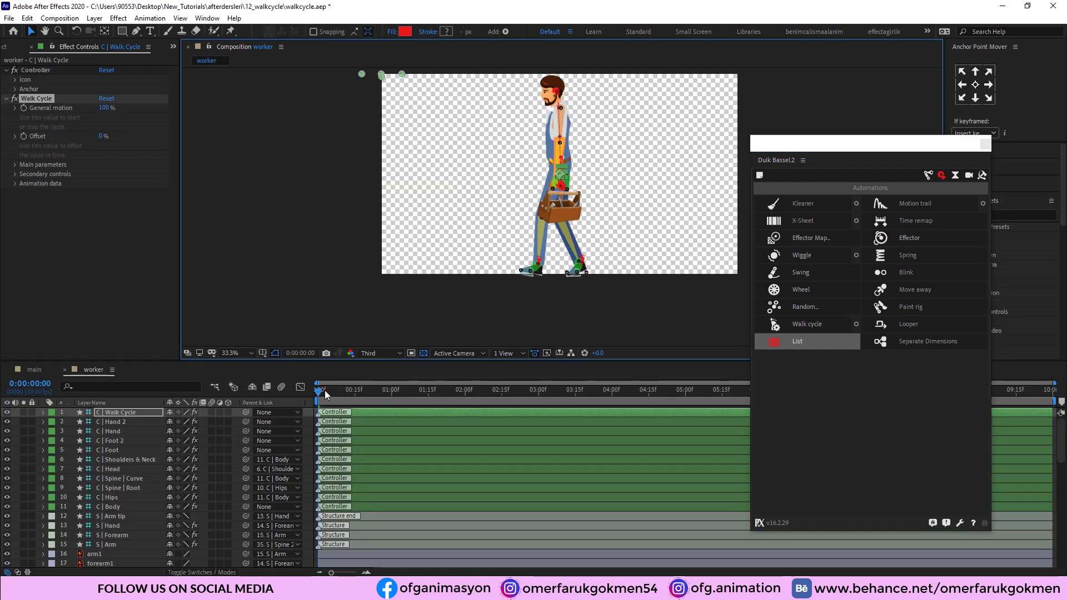
{"action": "key", "text": "space"}
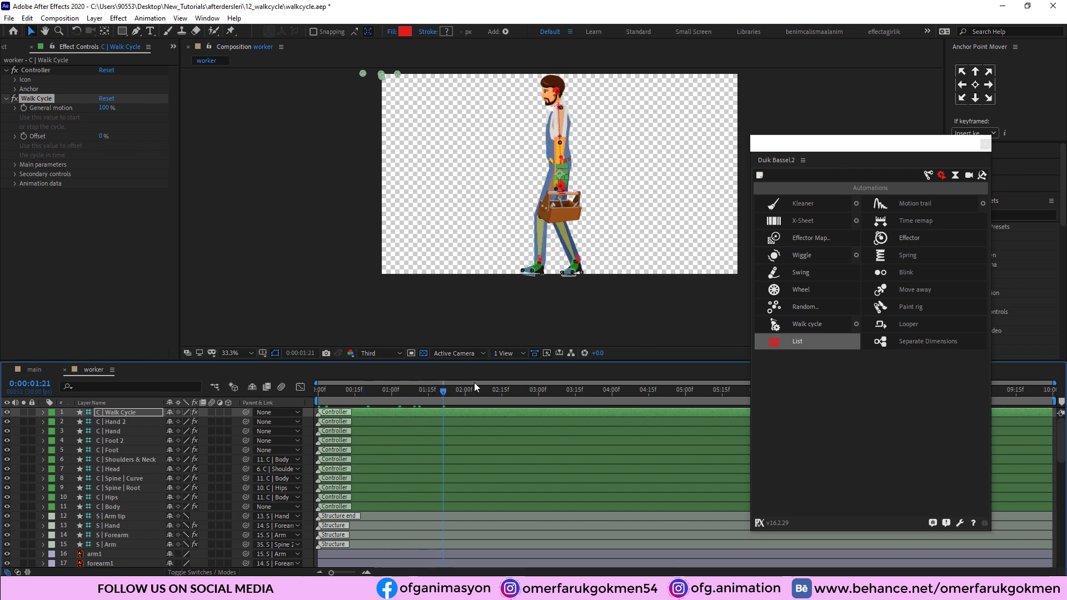
Step: Shorten the work area to end just before 3 seconds, preview the walk from the first frame, and return to the start
{"action": "left_click", "coordinate": [313, 392]}
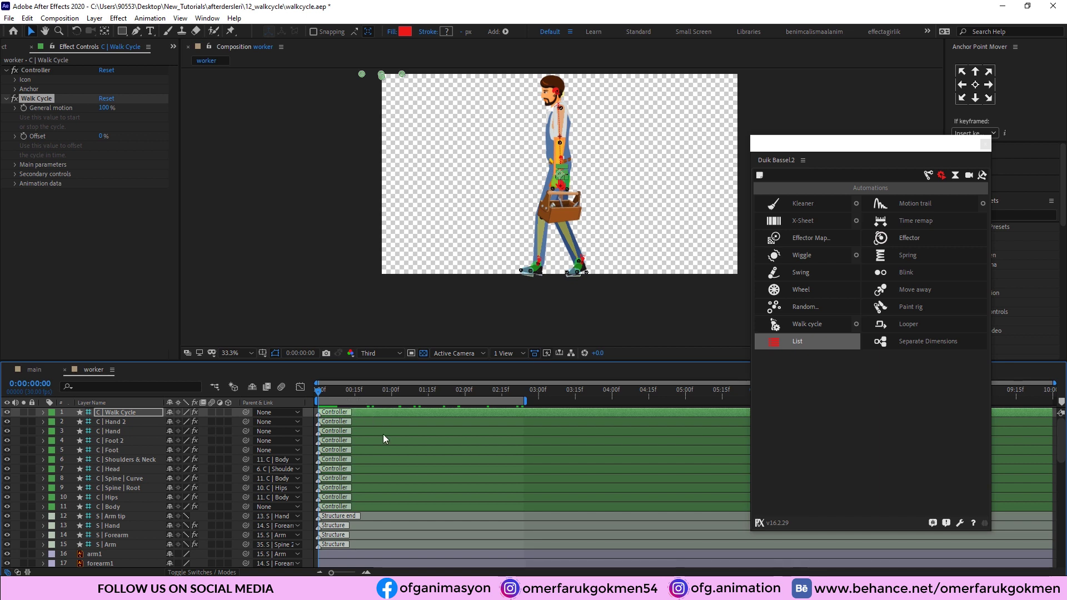
{"action": "key", "text": "space"}
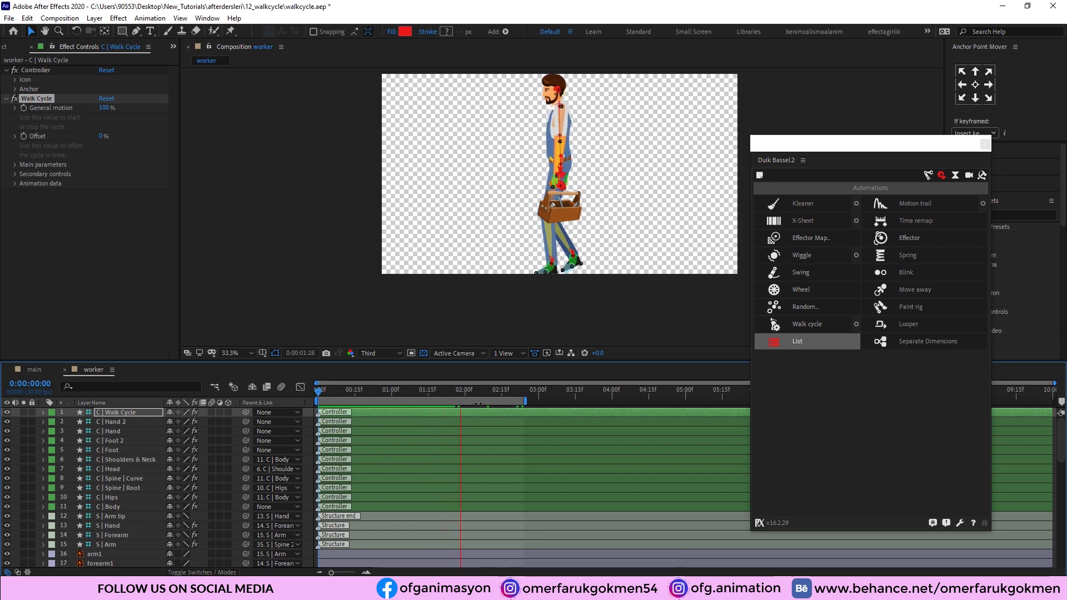
{"action": "left_click_drag", "start_coordinate": [478, 389], "coordinate": [374, 396]}
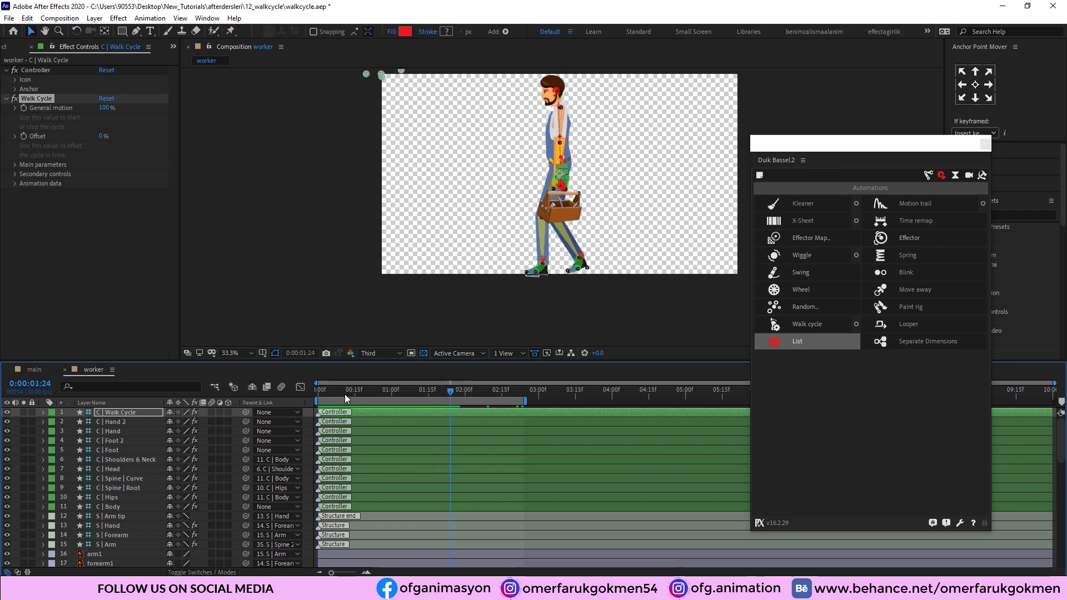
{"action": "key", "text": "Home"}
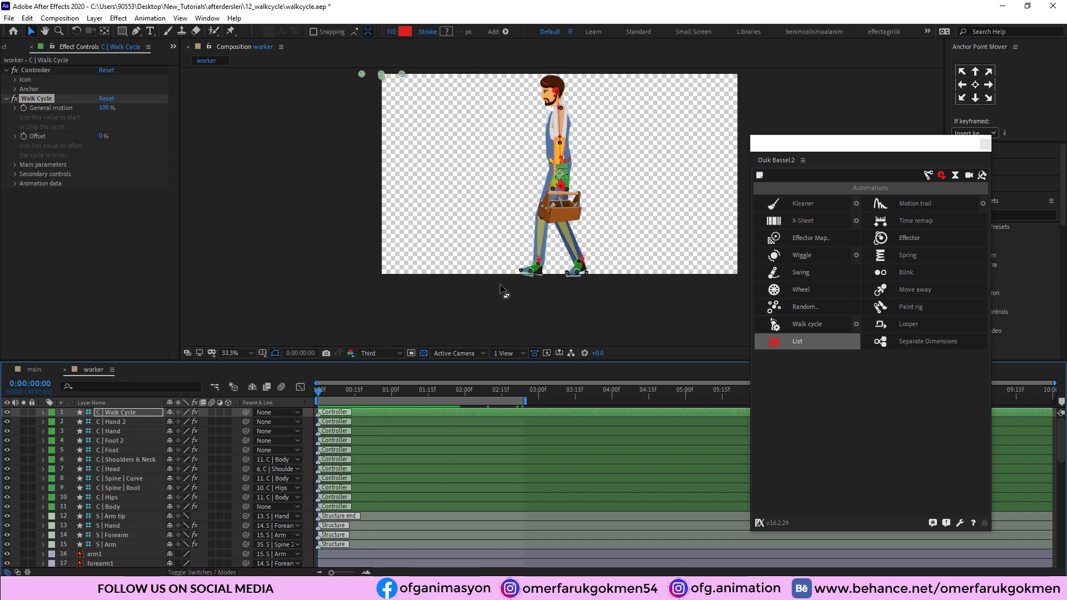
Step: Parent the tools layer to hand1 so the toolbox follows the worker's hand
{"action": "scroll", "coordinate": [102, 483], "scroll_direction": "down", "scroll_amount": 2}
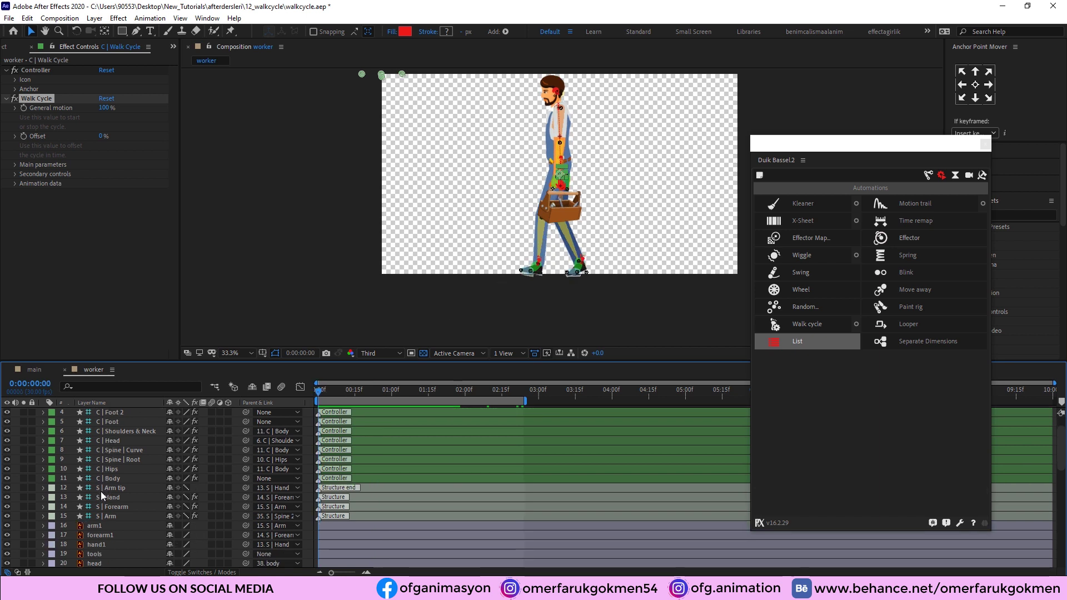
{"action": "left_click", "coordinate": [102, 526]}
{"action": "key", "text": "z"}
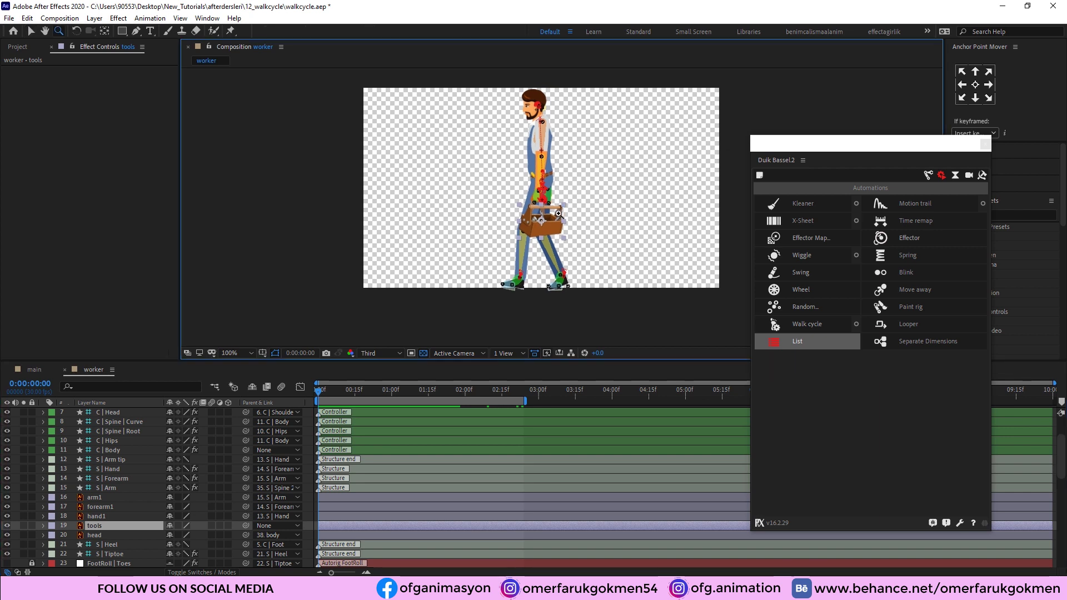
{"action": "scroll", "coordinate": [579, 193], "scroll_direction": "up", "scroll_amount": 3}
{"action": "key", "text": "v"}
{"action": "left_click_drag", "start_coordinate": [513, 236], "coordinate": [471, 235]}
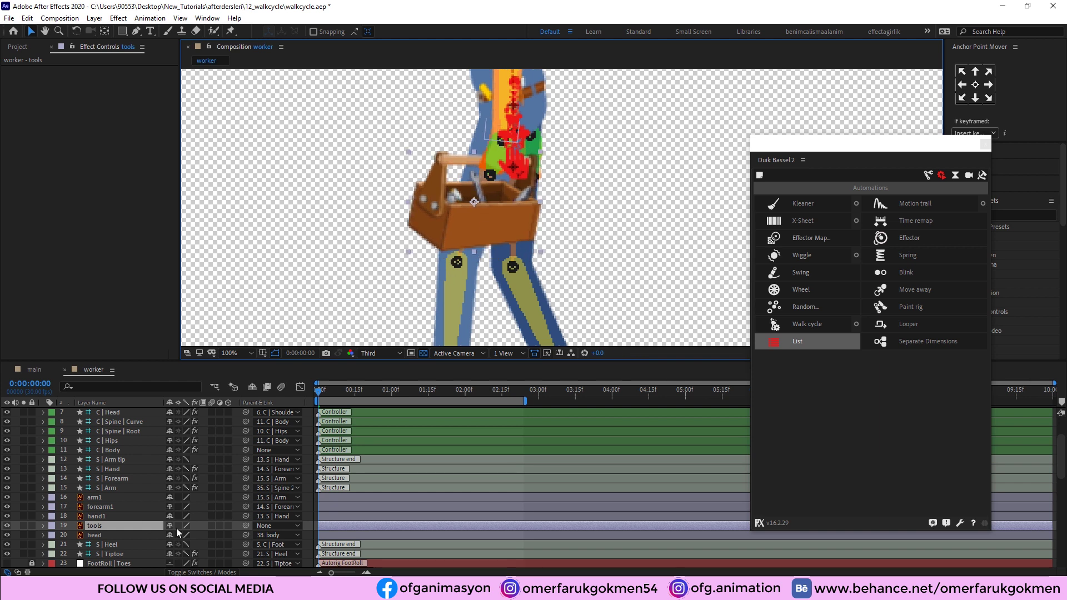
{"action": "left_click_drag", "start_coordinate": [243, 526], "coordinate": [111, 515]}
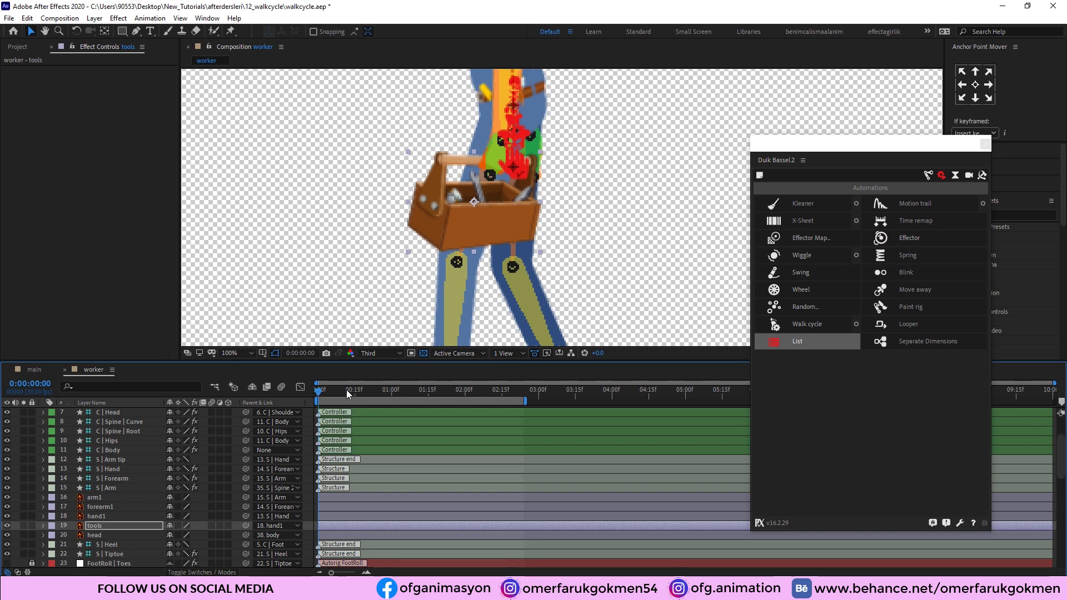
Step: Preview the toolbox swinging with the hand, and fit the whole composition in the viewer
{"action": "key", "text": "space"}
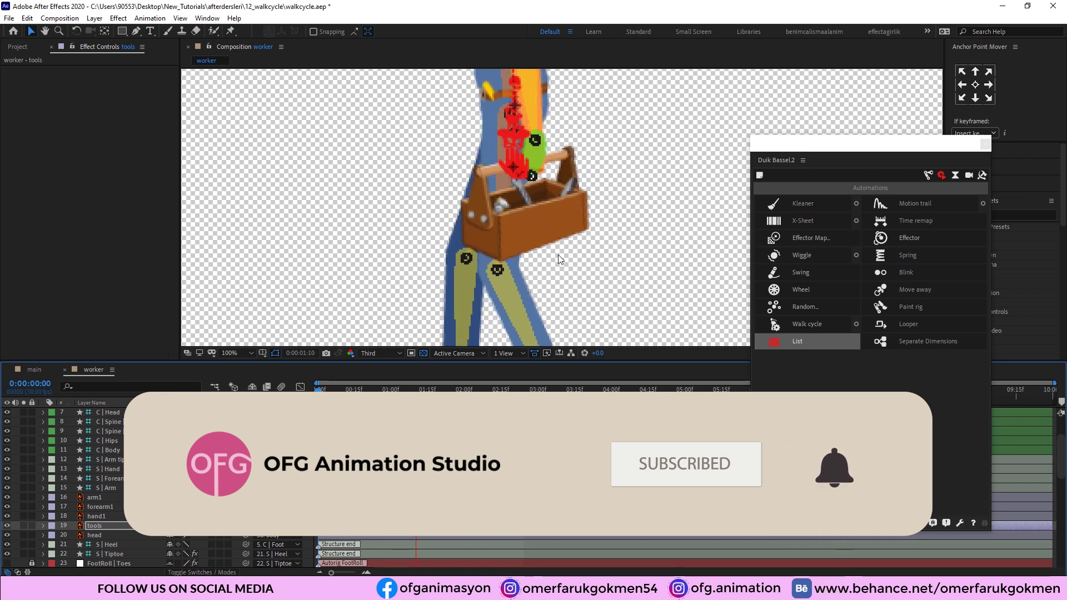
{"action": "left_click", "coordinate": [236, 353]}
{"action": "left_click", "coordinate": [235, 352]}
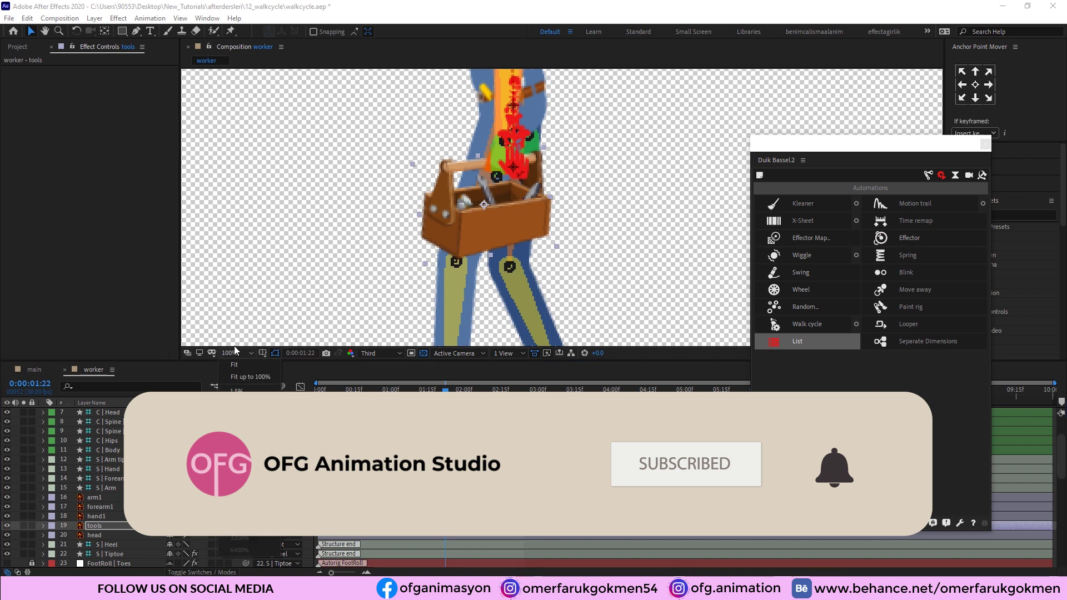
{"action": "left_click", "coordinate": [238, 365]}
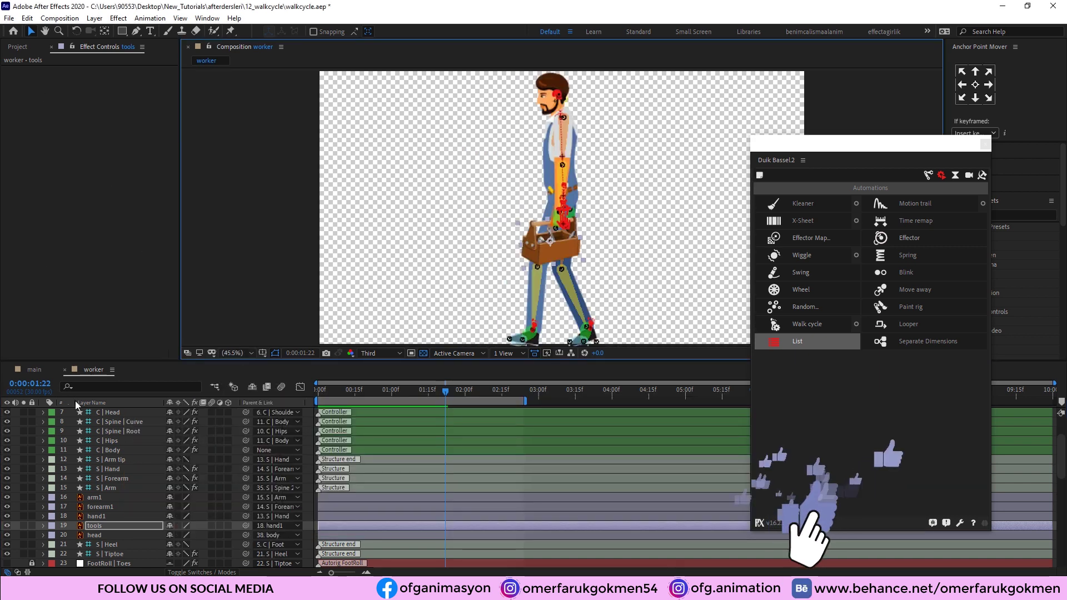
Step: Set the walk speed to -5 in the Walk Cycle effect's main parameters on the C | Walk Cycle layer
{"action": "scroll", "coordinate": [106, 422], "scroll_direction": "up", "scroll_amount": 3}
{"action": "left_click", "coordinate": [121, 414]}
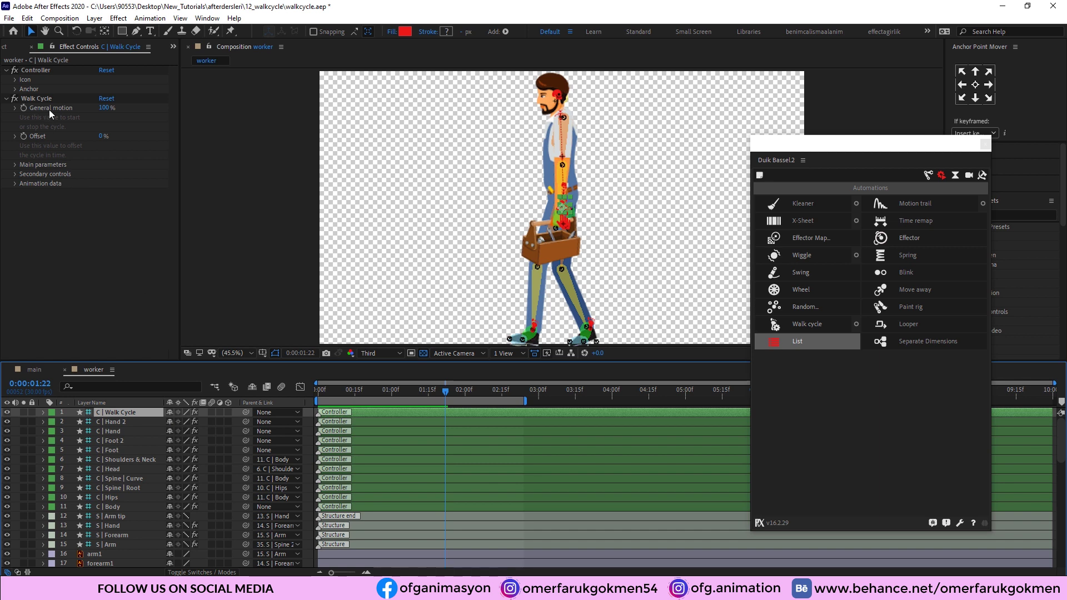
{"action": "left_click", "coordinate": [15, 165]}
{"action": "left_click", "coordinate": [25, 195]}
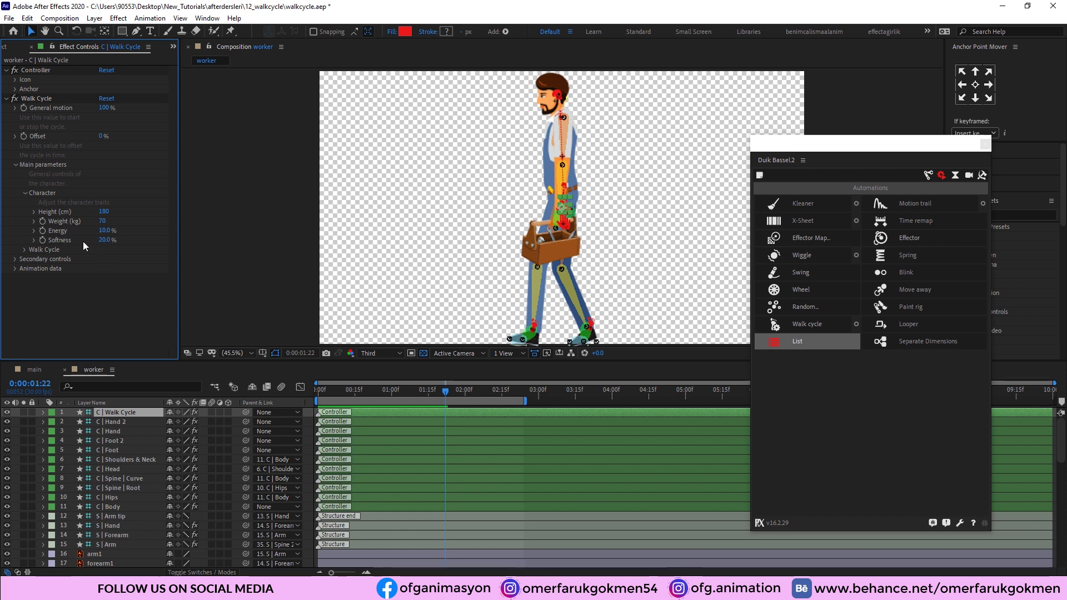
{"action": "left_click", "coordinate": [24, 250]}
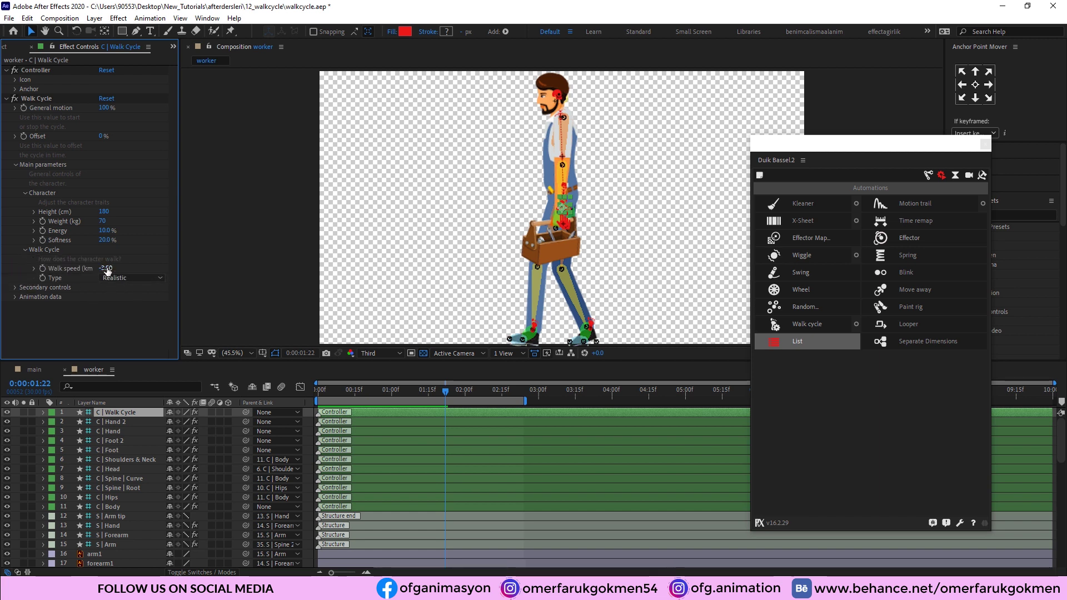
{"action": "left_click", "coordinate": [107, 269]}
{"action": "type", "text": "-3"}
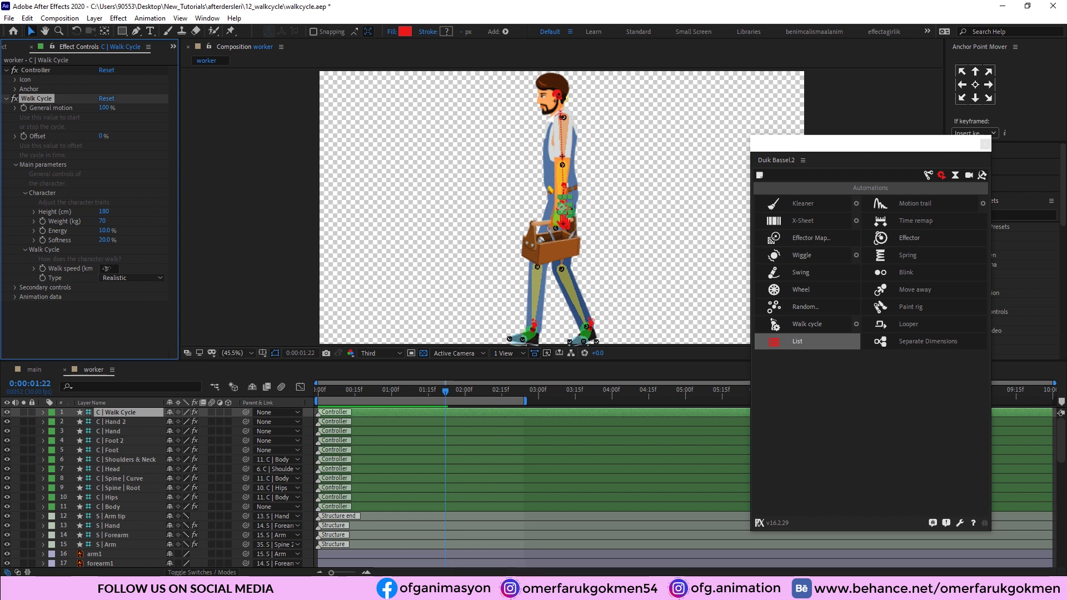
{"action": "key", "text": "Return"}
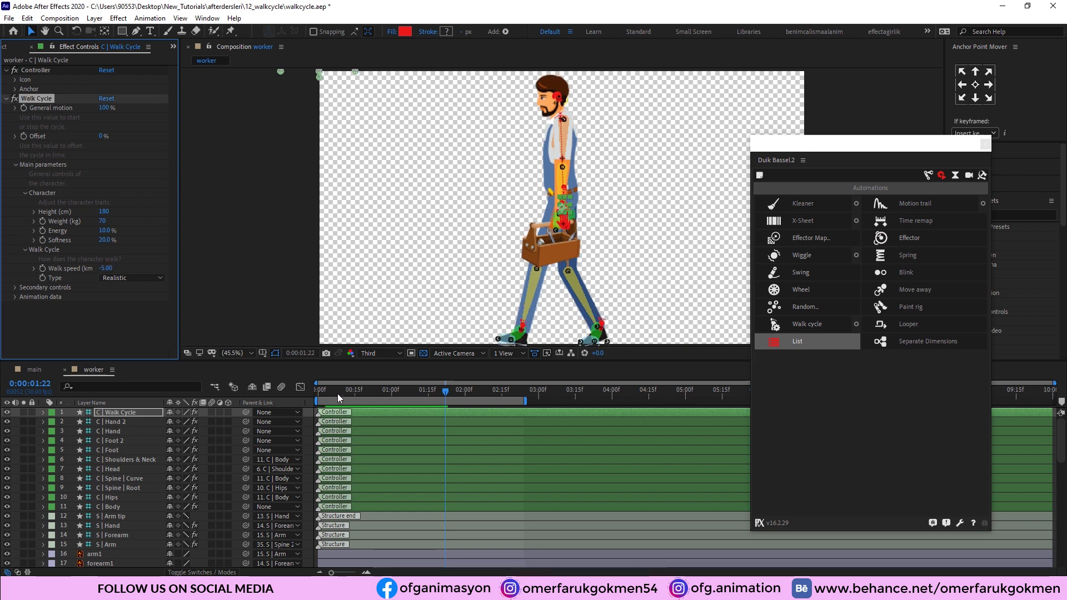
Step: Preview the walk from the first frame at the new speed, and change the Walk Cycle type to Dancing
{"action": "key", "text": "Home"}
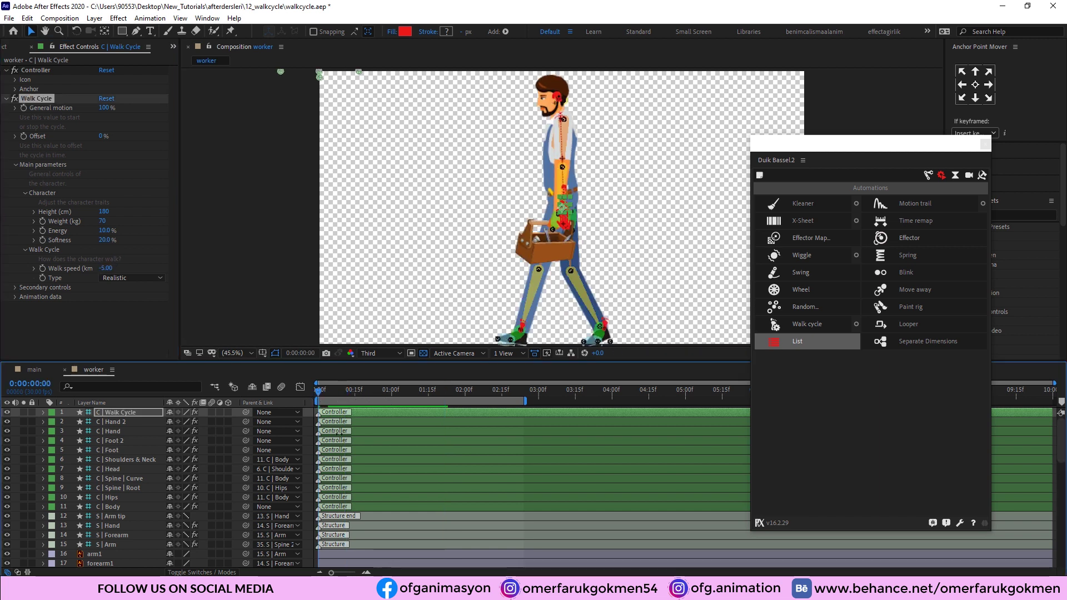
{"action": "key", "text": "space"}
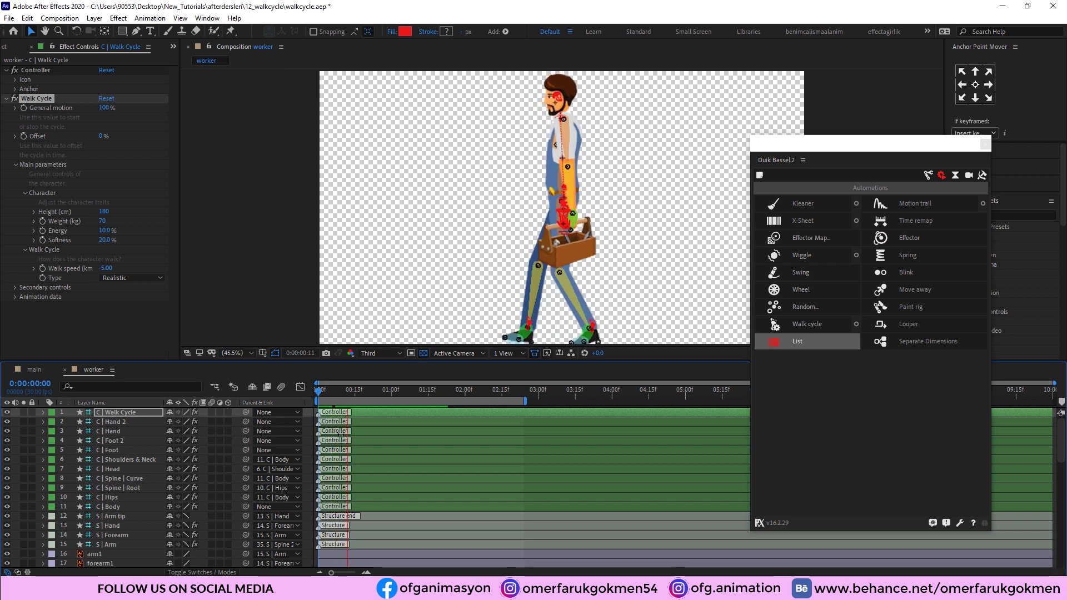
{"action": "left_click", "coordinate": [386, 392]}
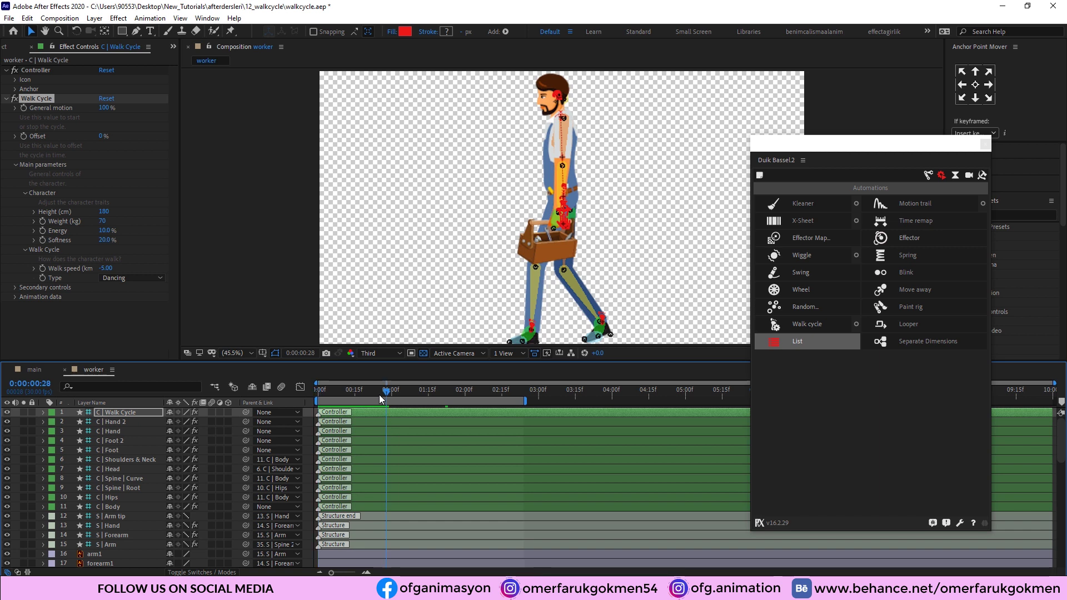
Step: Return to the first frame and move the floating Duik Bassel.2 window aside to uncover the composition
{"action": "left_click", "coordinate": [319, 392]}
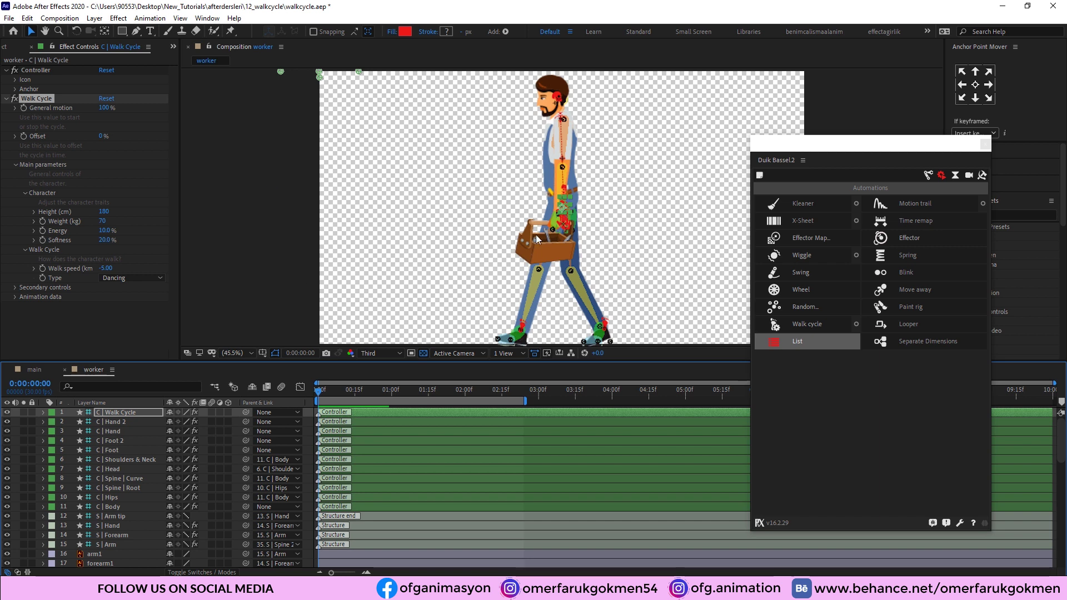
{"action": "left_click", "coordinate": [778, 237]}
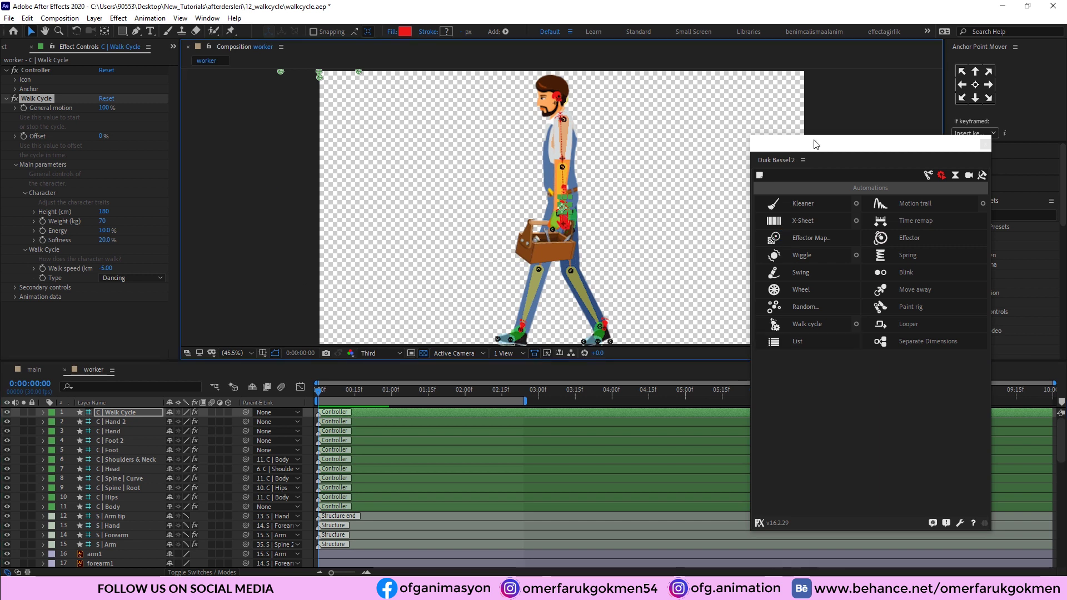
{"action": "left_click_drag", "start_coordinate": [815, 144], "coordinate": [869, 138]}
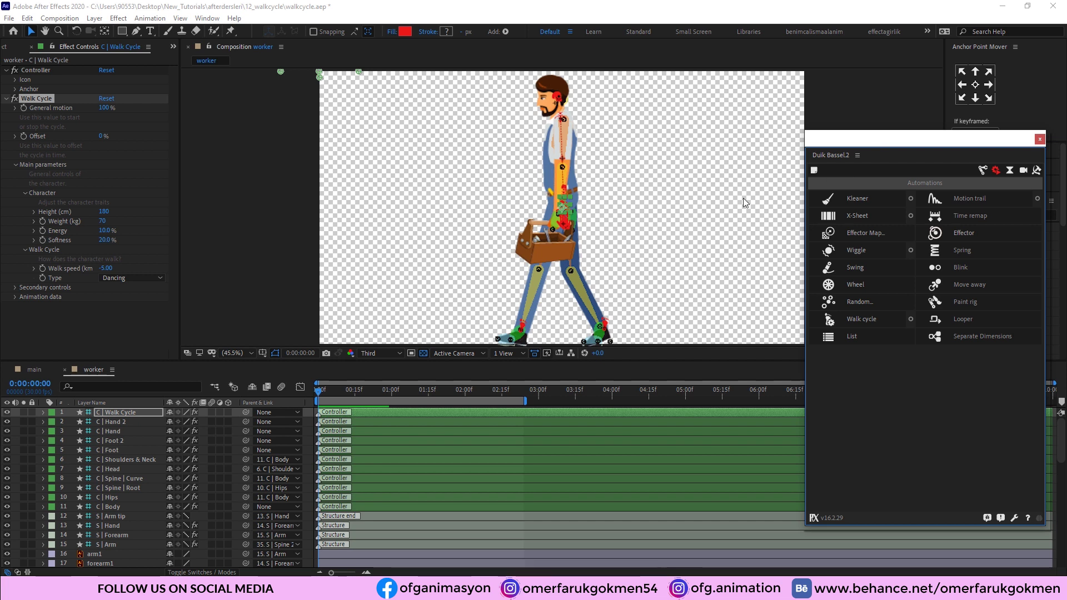